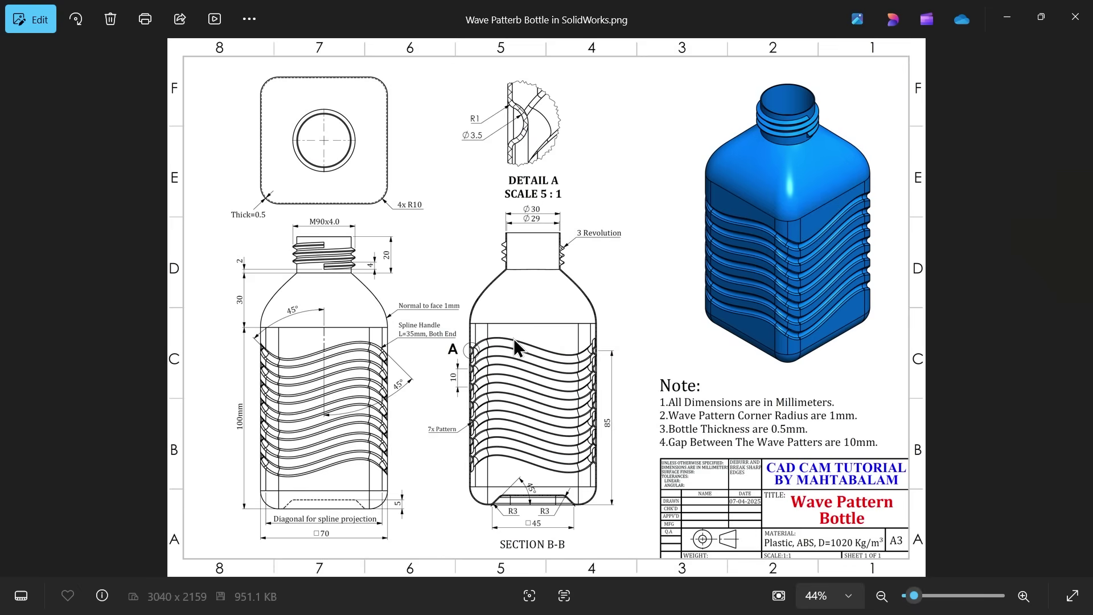
# Step: Pan and zoom the reference drawing to study the bottle views, Detail A and the wave grooves
pyautogui.scroll(1, 412, 384)
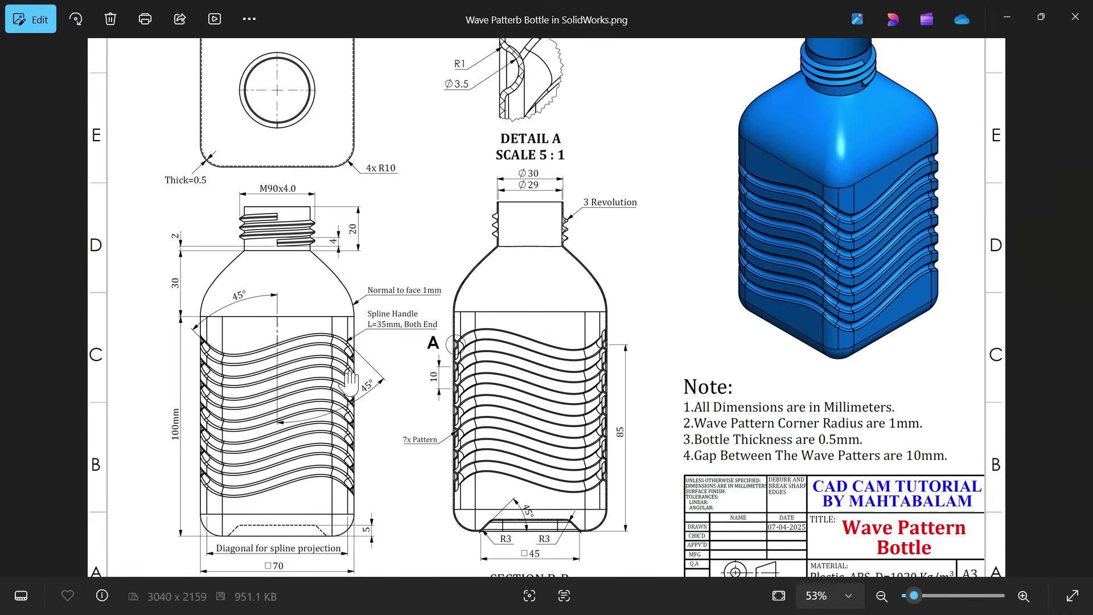
pyautogui.scroll(-1, 348, 316)
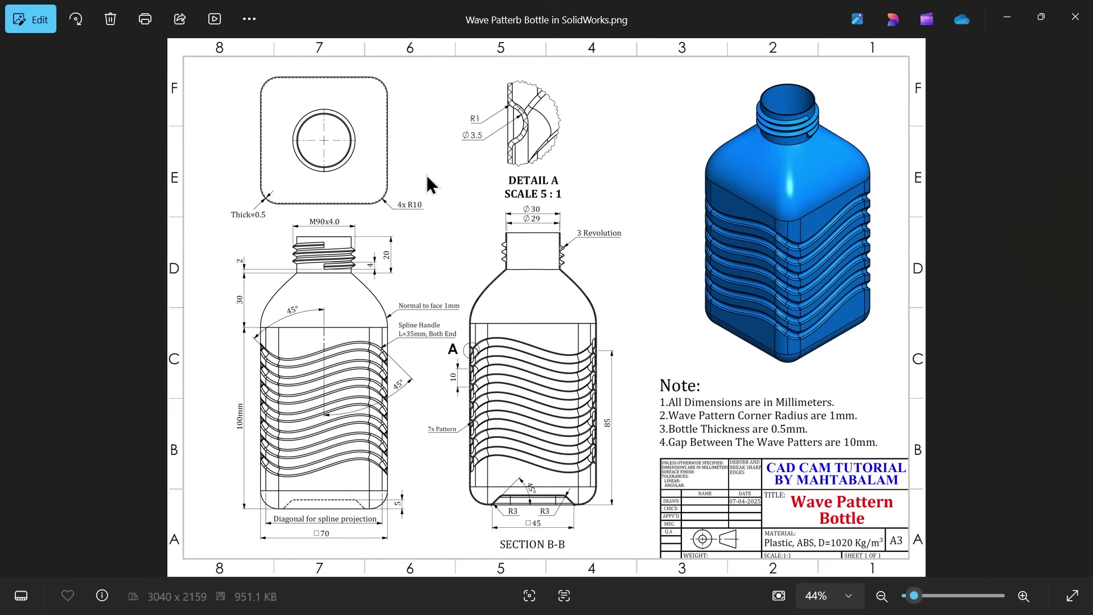
pyautogui.scroll(1, 292, 384)
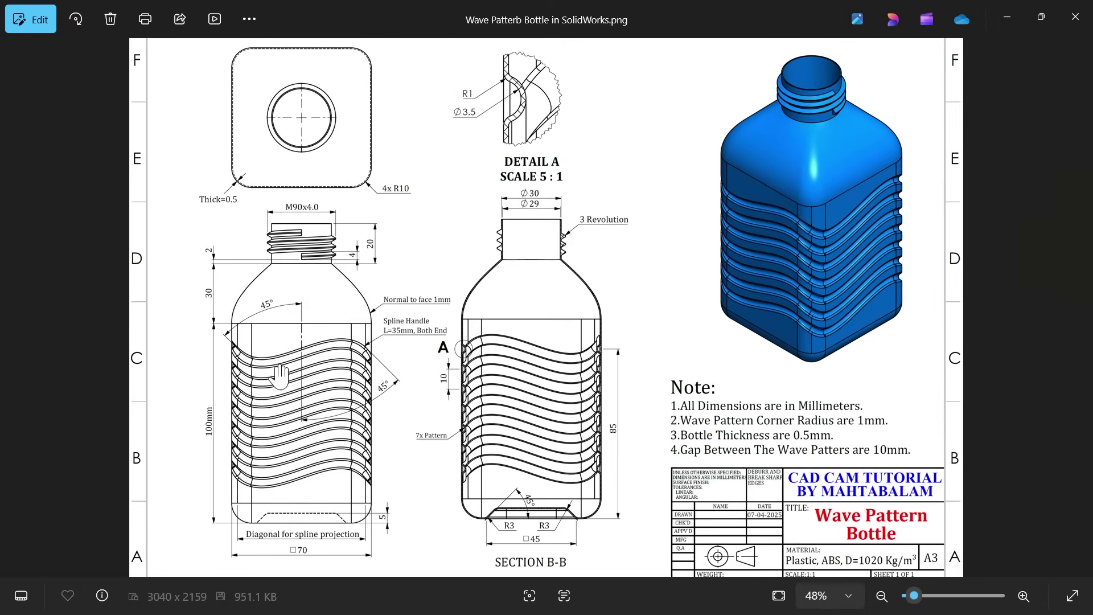
pyautogui.moveTo(302, 419); pyautogui.dragTo(326, 342)
pyautogui.scroll(2, 326, 342)
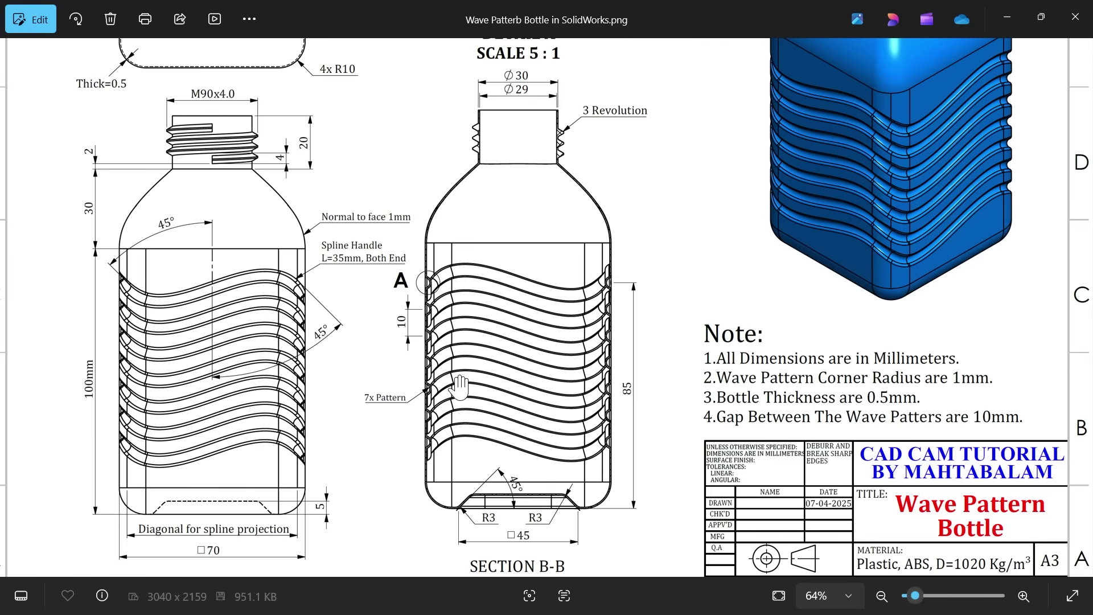
pyautogui.moveTo(424, 367)
pyautogui.mouseDown()
pyautogui.moveTo(438, 358)
pyautogui.moveTo(441, 334)
pyautogui.mouseUp()
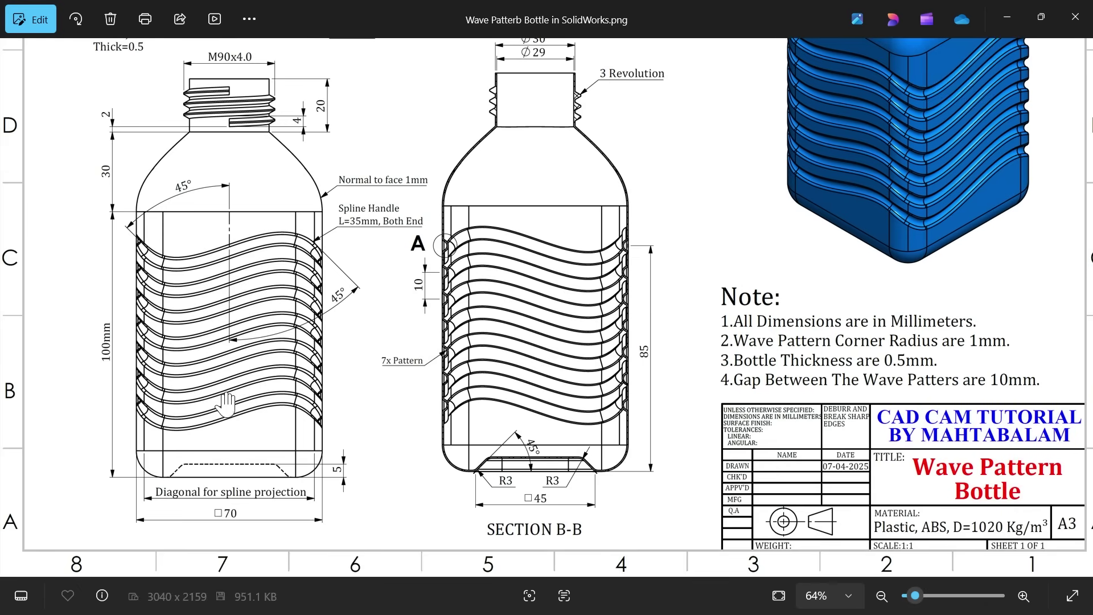
pyautogui.scroll(5, 321, 184)
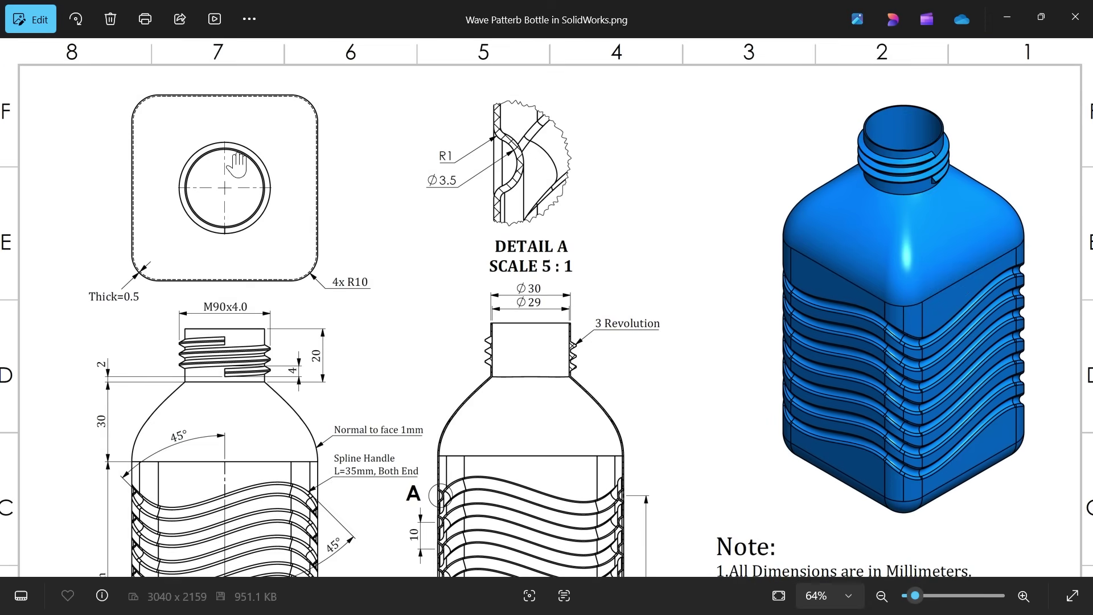
pyautogui.scroll(-5, 232, 263)
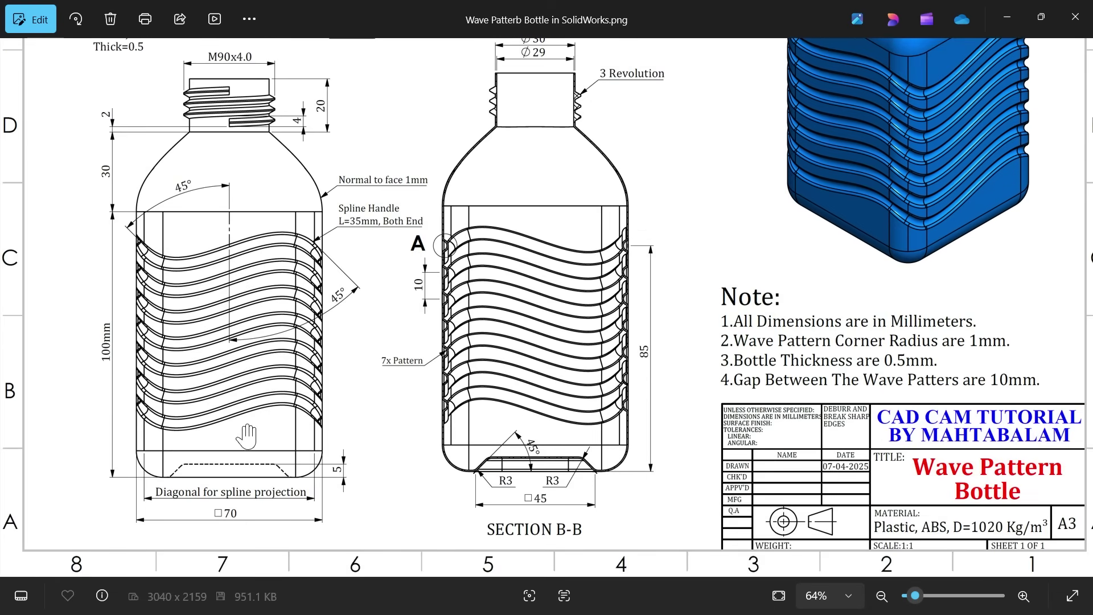
pyautogui.keyDown('ctrl'); pyautogui.scroll(2, 233, 510); pyautogui.keyUp('ctrl')
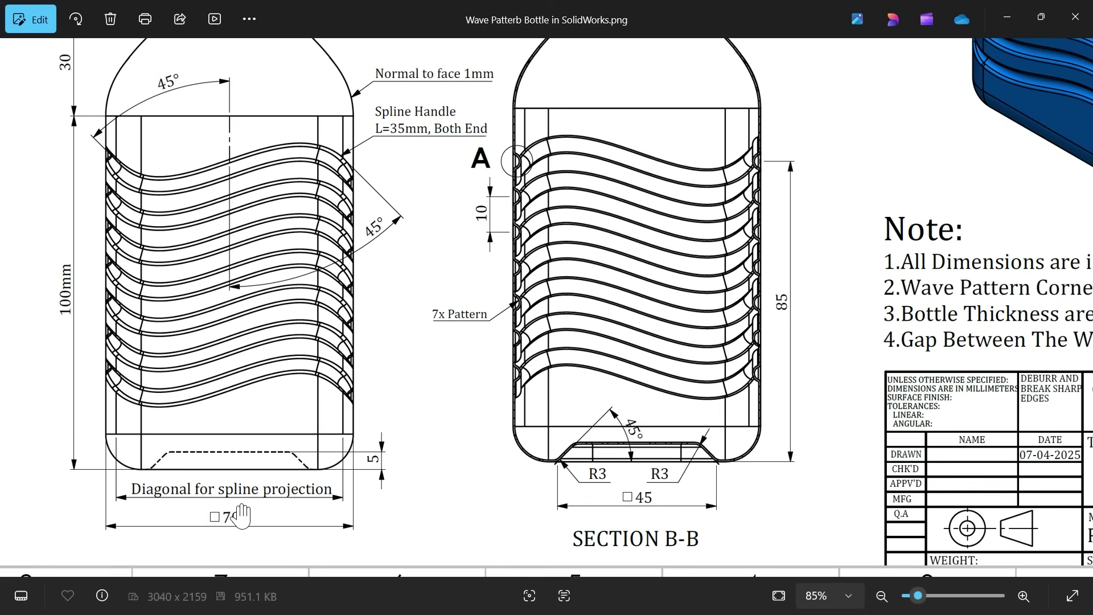
pyautogui.moveTo(287, 377); pyautogui.dragTo(315, 416)
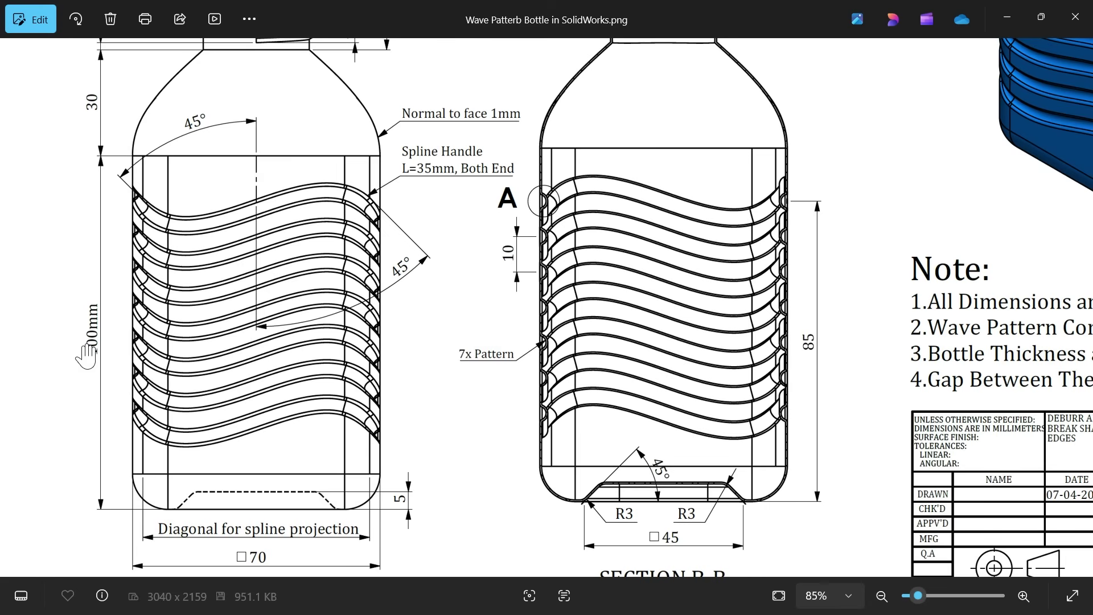
pyautogui.moveTo(335, 202); pyautogui.dragTo(324, 485)
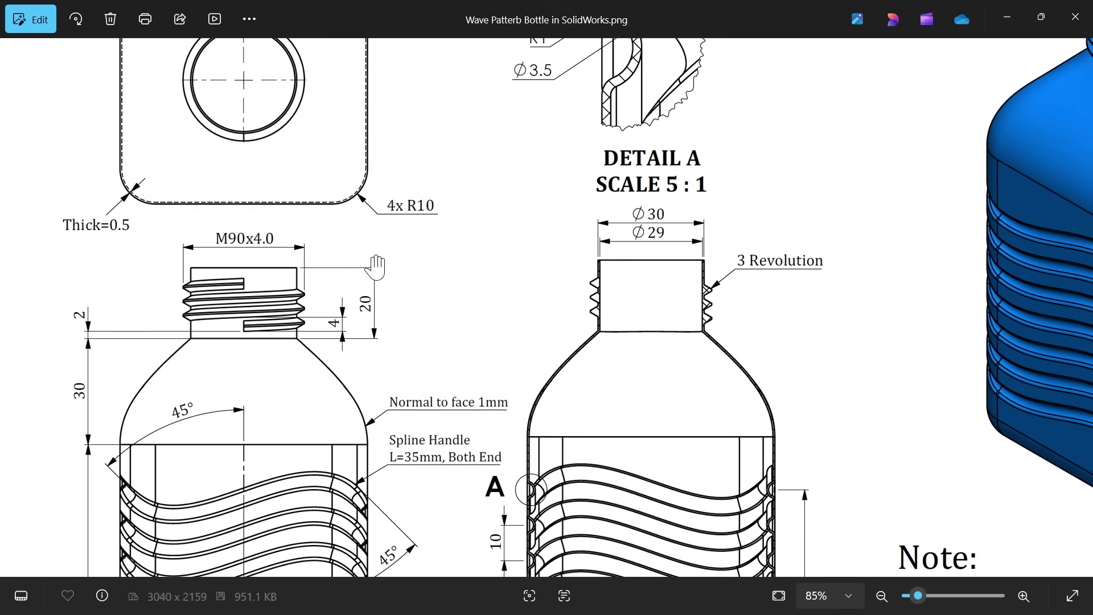
pyautogui.moveTo(358, 367)
pyautogui.mouseDown()
pyautogui.moveTo(349, 306)
pyautogui.moveTo(368, 245)
pyautogui.mouseUp()
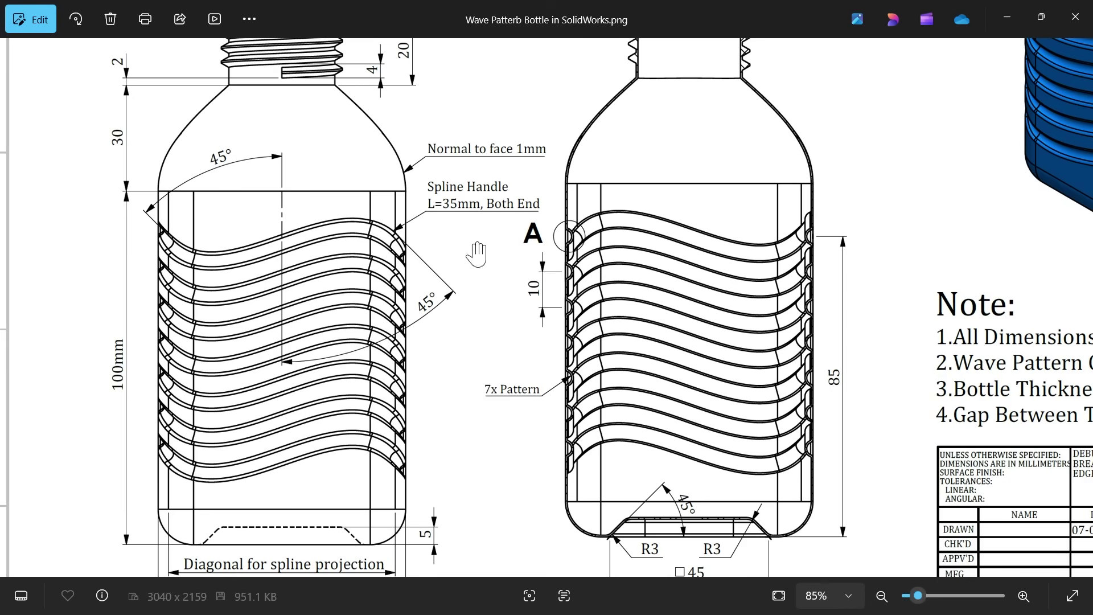
pyautogui.moveTo(630, 178); pyautogui.dragTo(536, 480)
pyautogui.moveTo(602, 402); pyautogui.dragTo(564, 199)
pyautogui.scroll(5, 555, 333)
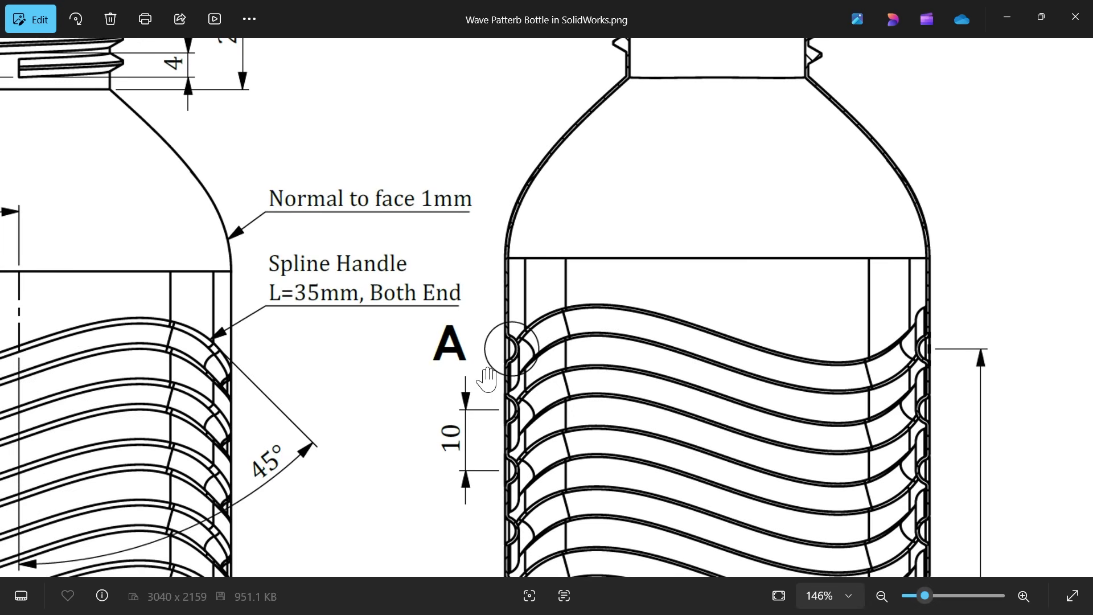
pyautogui.scroll(5, 574, 264)
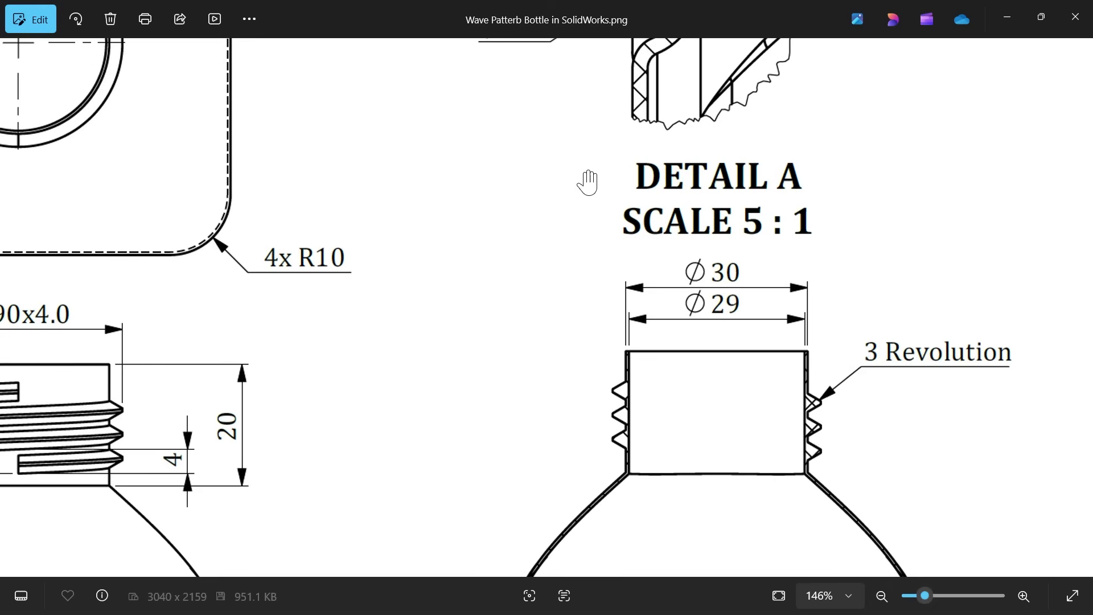
pyautogui.moveTo(589, 182); pyautogui.dragTo(550, 520)
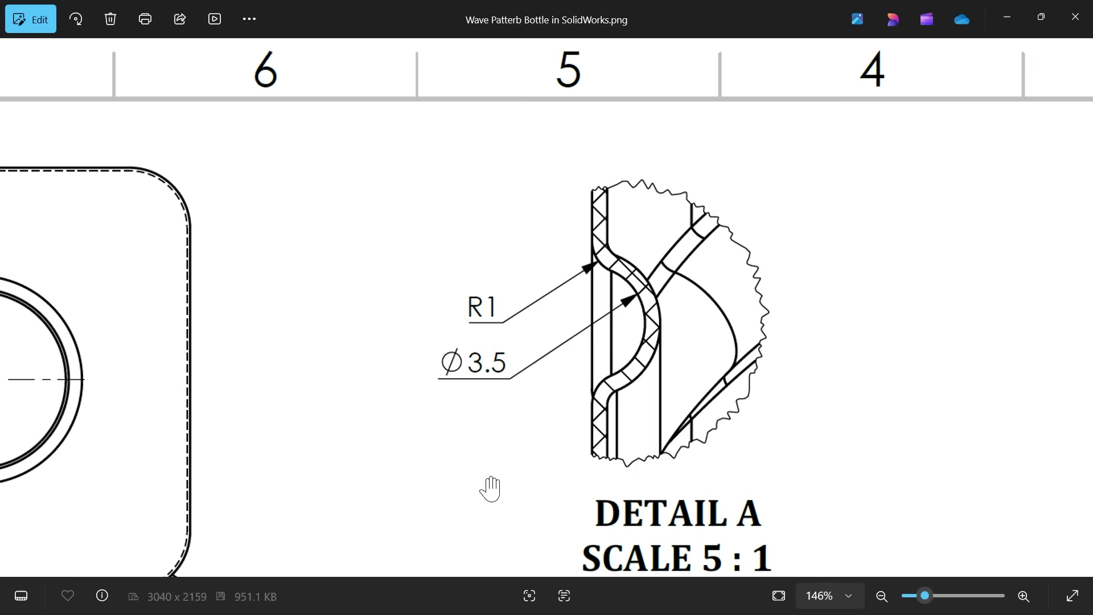
pyautogui.moveTo(485, 488); pyautogui.dragTo(535, 182)
pyautogui.scroll(-4, 496, 237)
pyautogui.moveTo(464, 399); pyautogui.dragTo(481, 178)
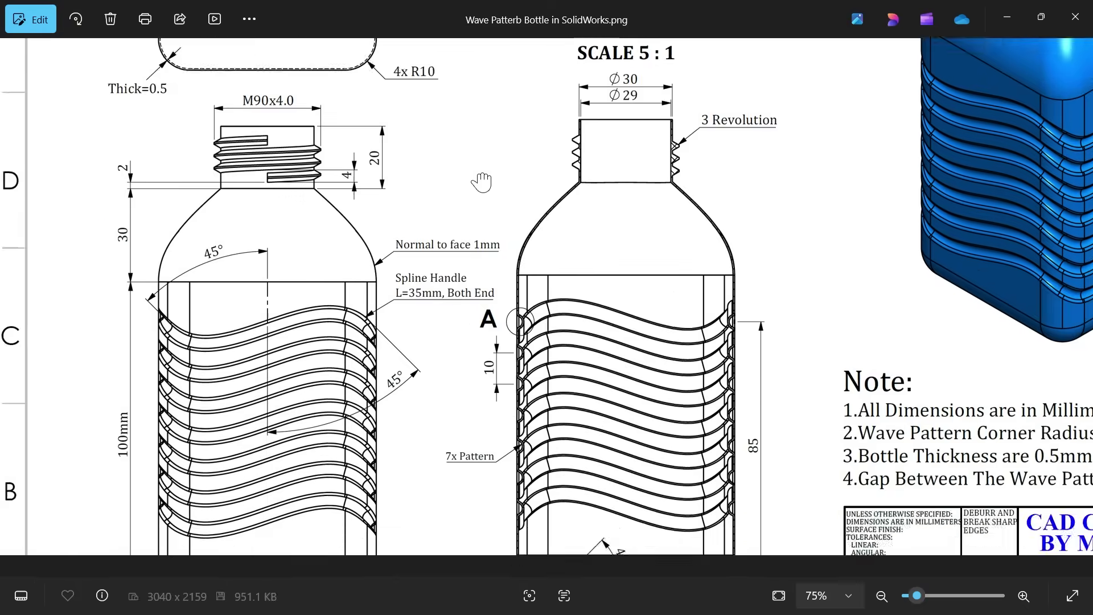
pyautogui.moveTo(494, 333); pyautogui.dragTo(463, 249)
pyautogui.moveTo(524, 311); pyautogui.dragTo(475, 183)
pyautogui.scroll(2, 475, 182)
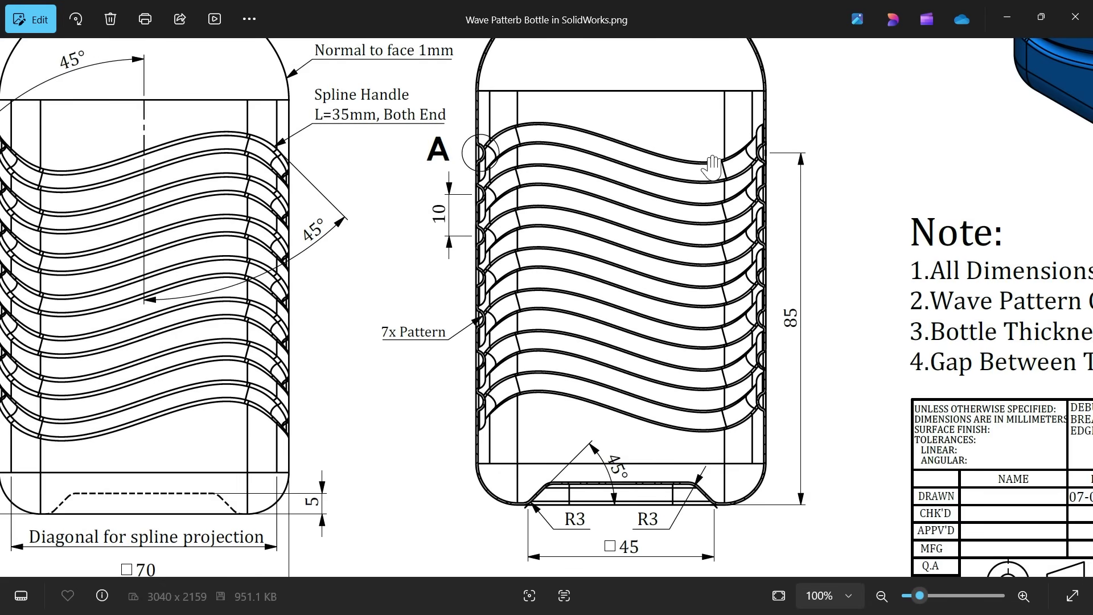
pyautogui.moveTo(369, 178); pyautogui.dragTo(579, 146)
pyautogui.scroll(4, 330, 513)
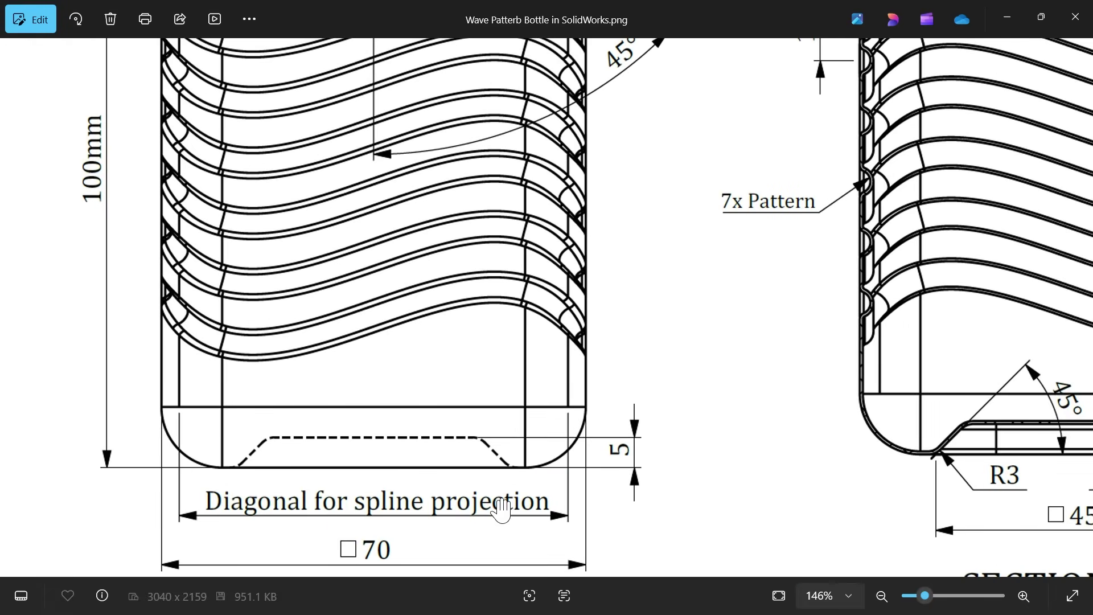
pyautogui.moveTo(470, 152); pyautogui.dragTo(475, 514)
pyautogui.scroll(-3, 251, 237)
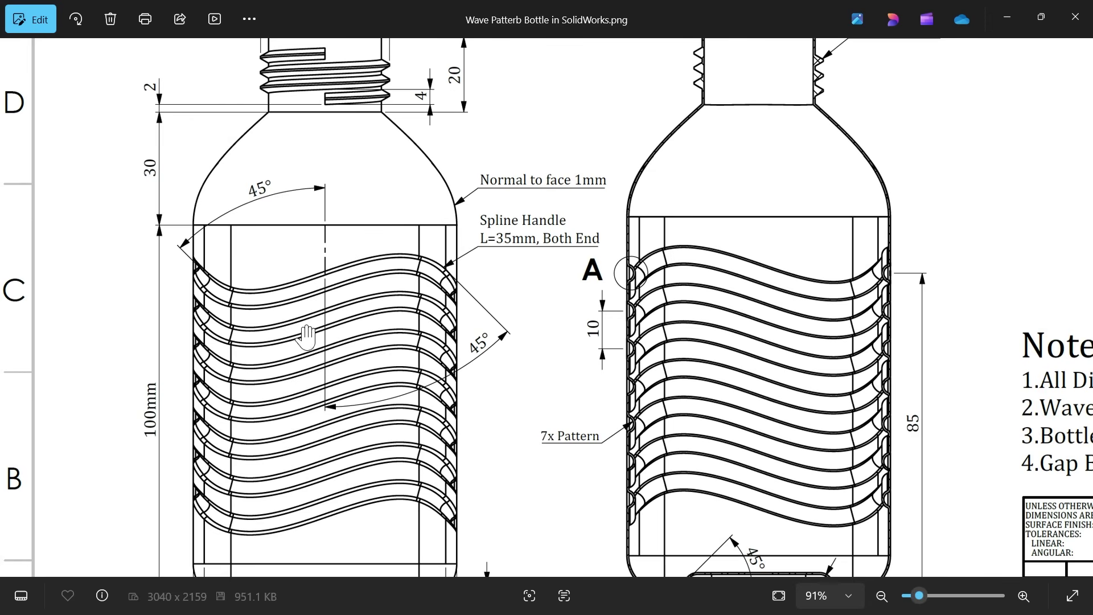
pyautogui.moveTo(792, 328); pyautogui.dragTo(724, 253)
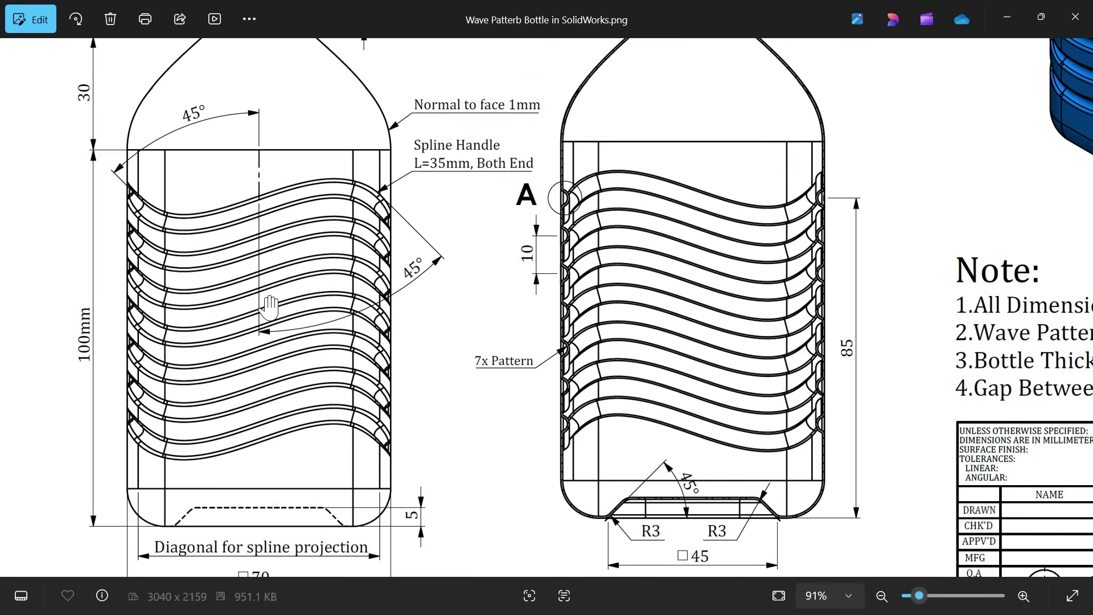
# Step: On the Top Plane, draw a center rectangle centred on the origin
pyautogui.click(1008, 18)
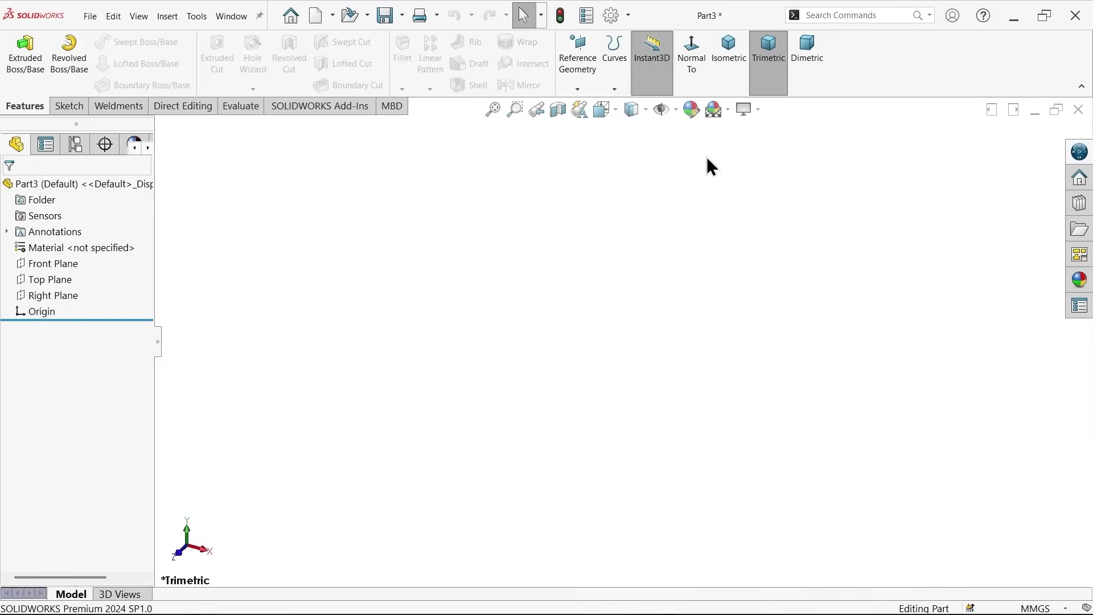
pyautogui.click(54, 280)
pyautogui.click(67, 267)
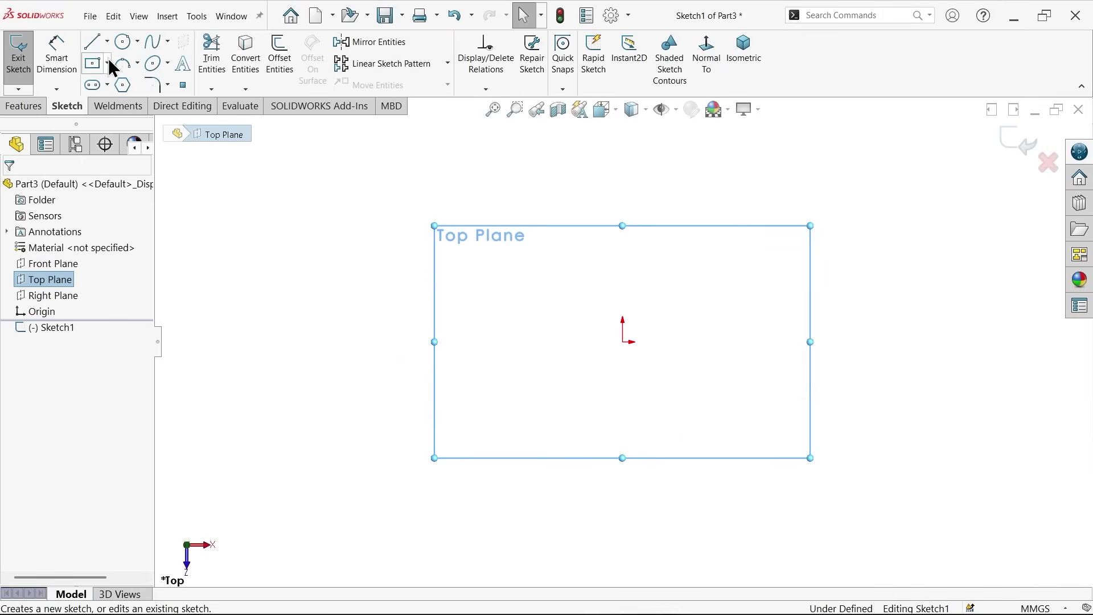
pyautogui.click(92, 64)
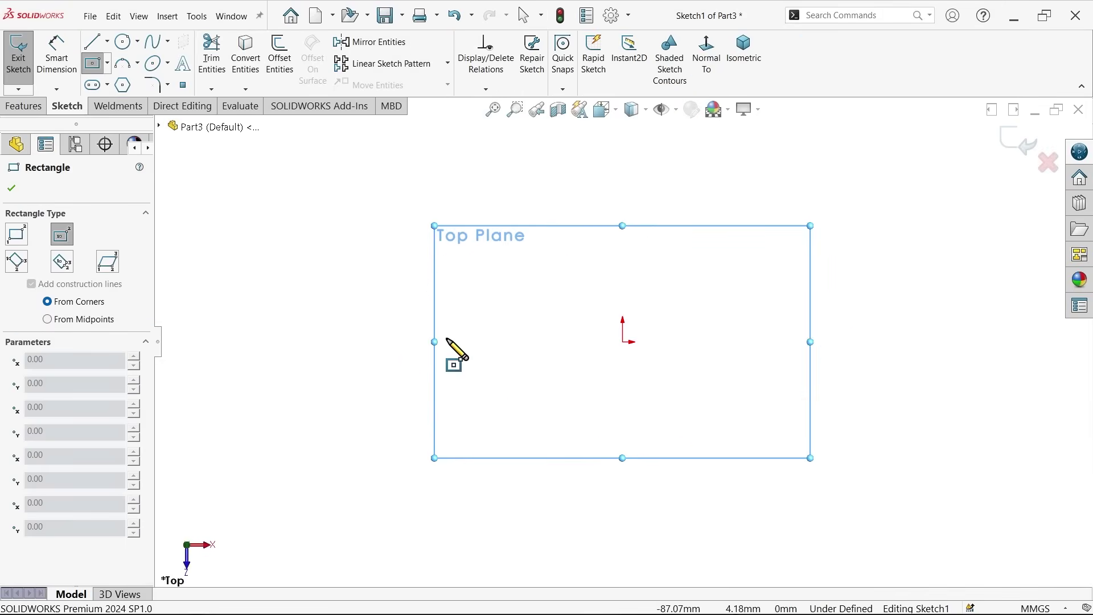
pyautogui.click(623, 342)
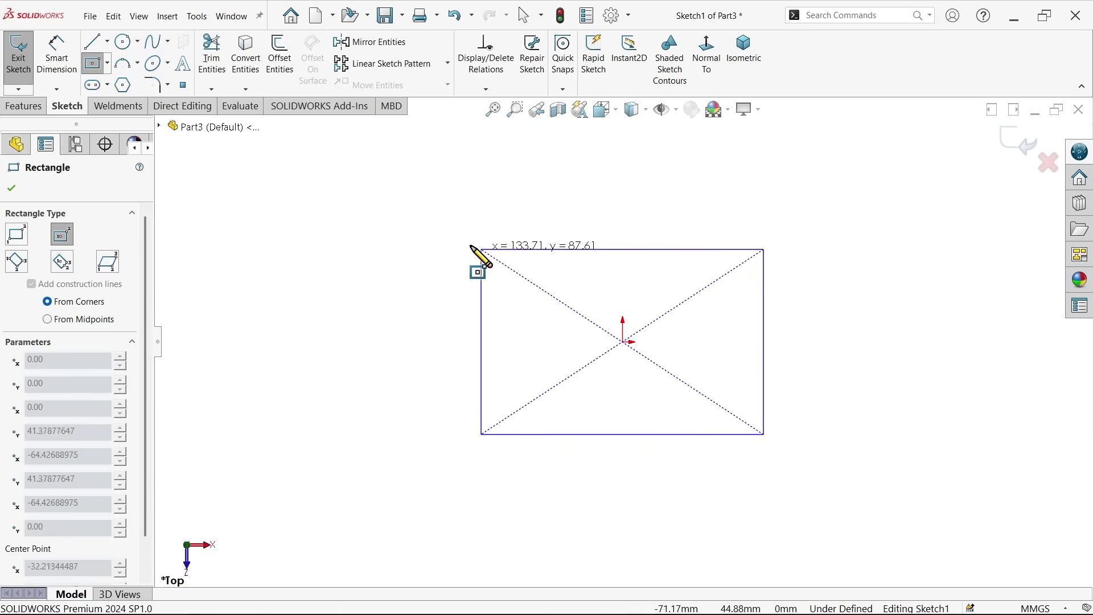
pyautogui.click(429, 205)
pyautogui.press('Escape')
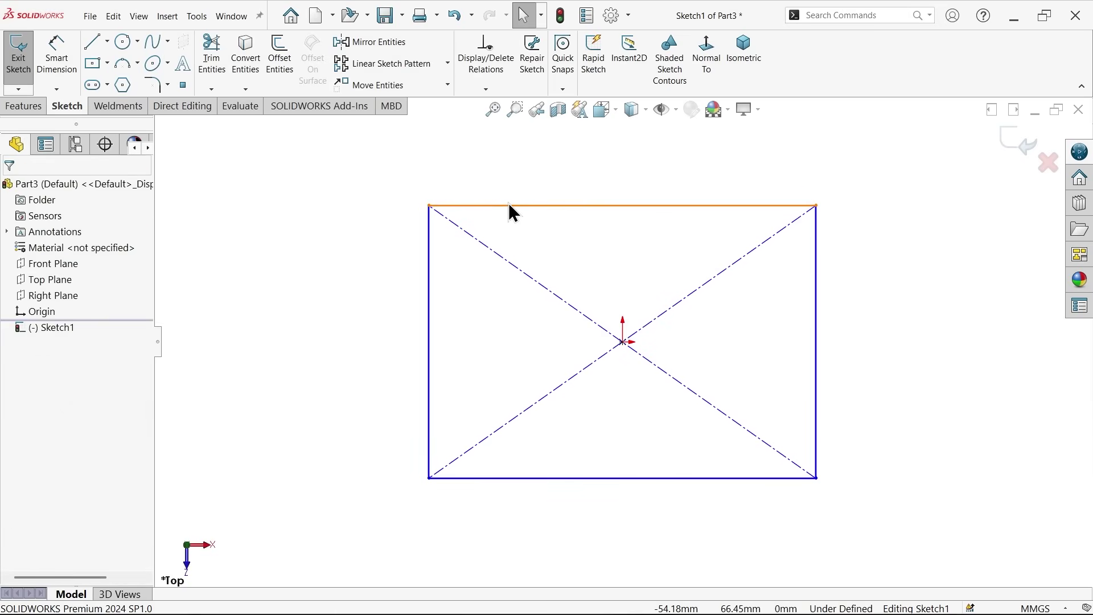
# Step: Make the rectangle's top and left edges equal
pyautogui.click(515, 206)
pyautogui.press('capslock')
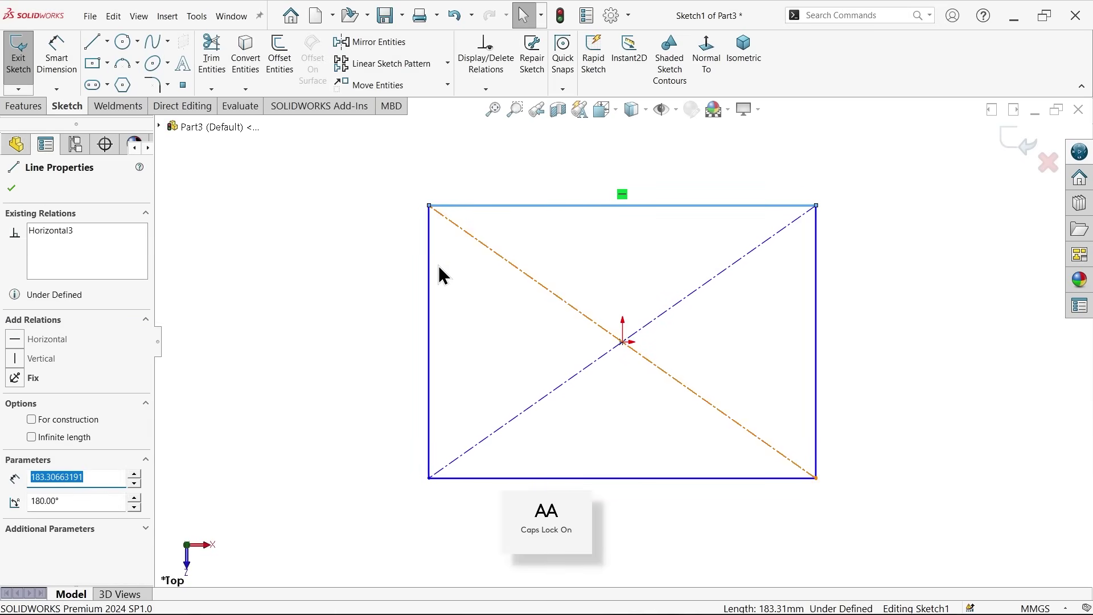
pyautogui.click(429, 268)
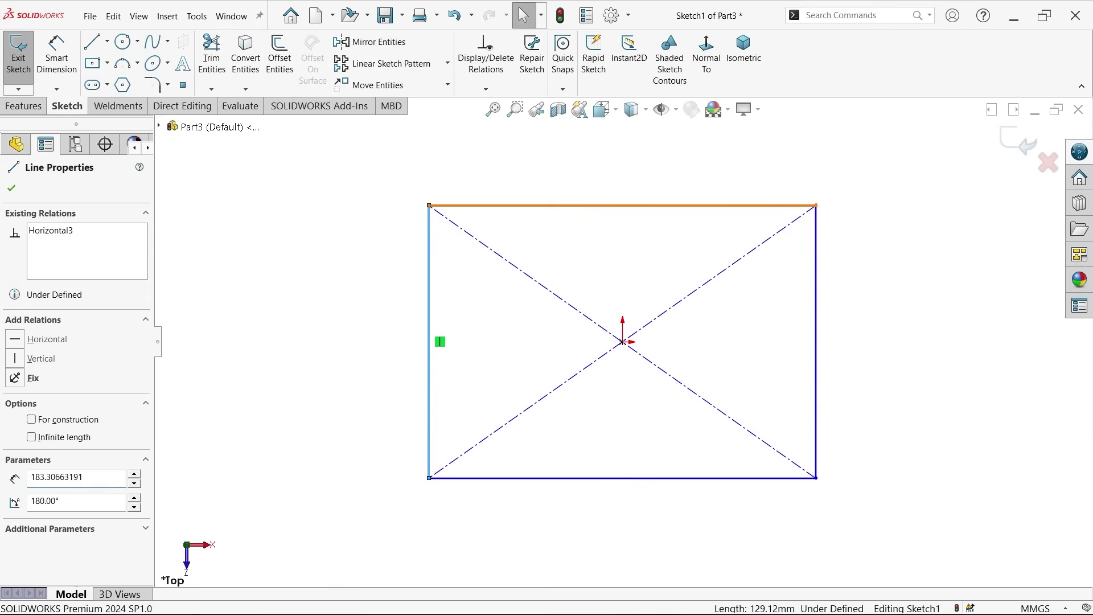
pyautogui.keyDown('ctrl'); pyautogui.click(522, 215); pyautogui.keyUp('ctrl')
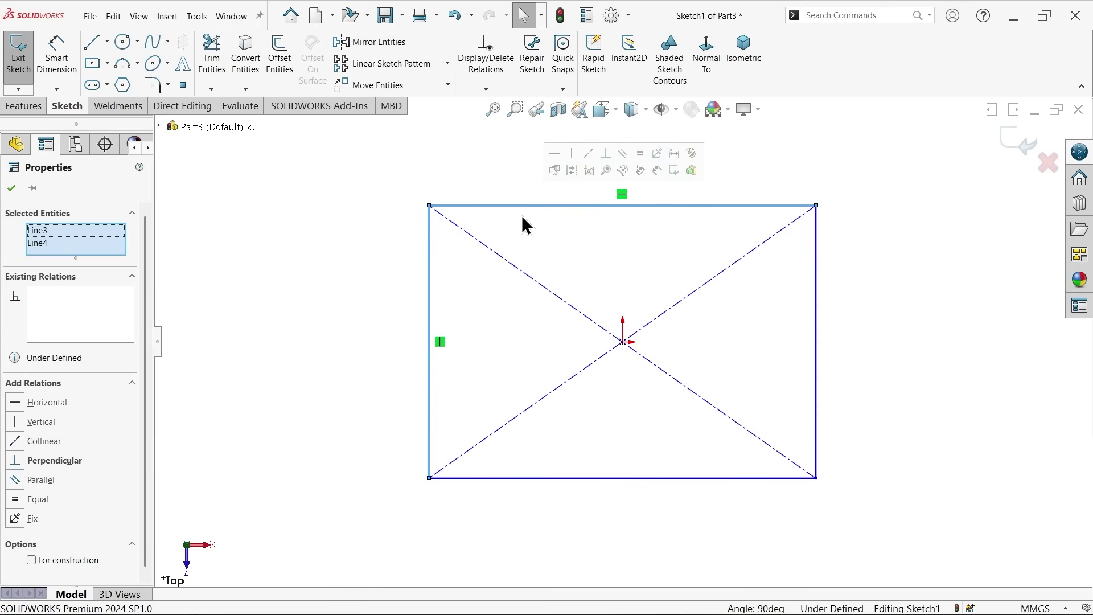
pyautogui.click(38, 499)
# Step: Dimension the left side of the square to 70 mm
pyautogui.click(67, 68)
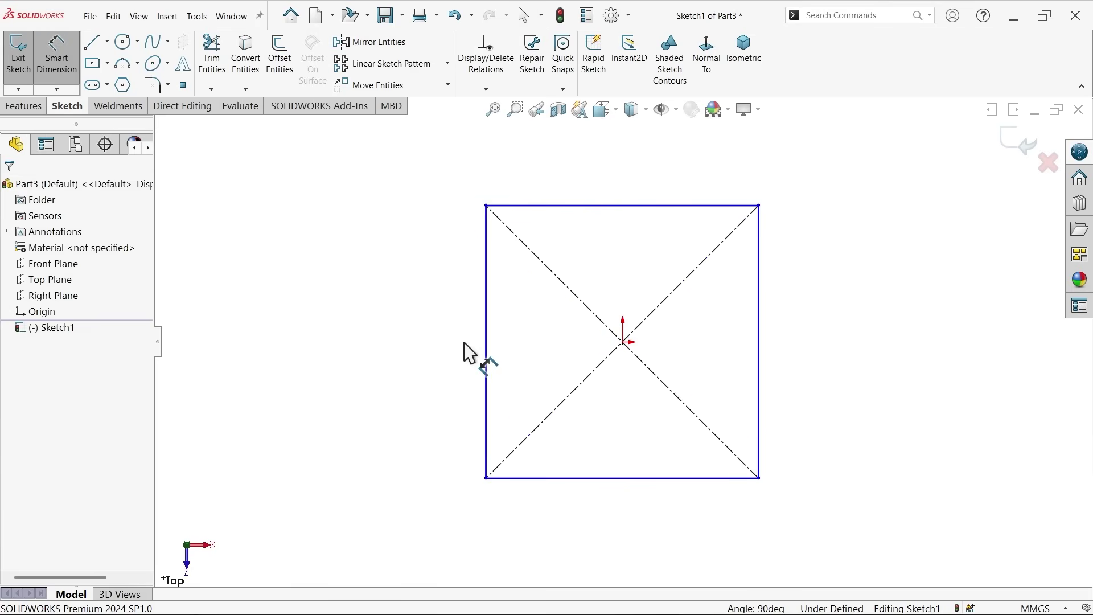
pyautogui.click(486, 360)
pyautogui.click(445, 346)
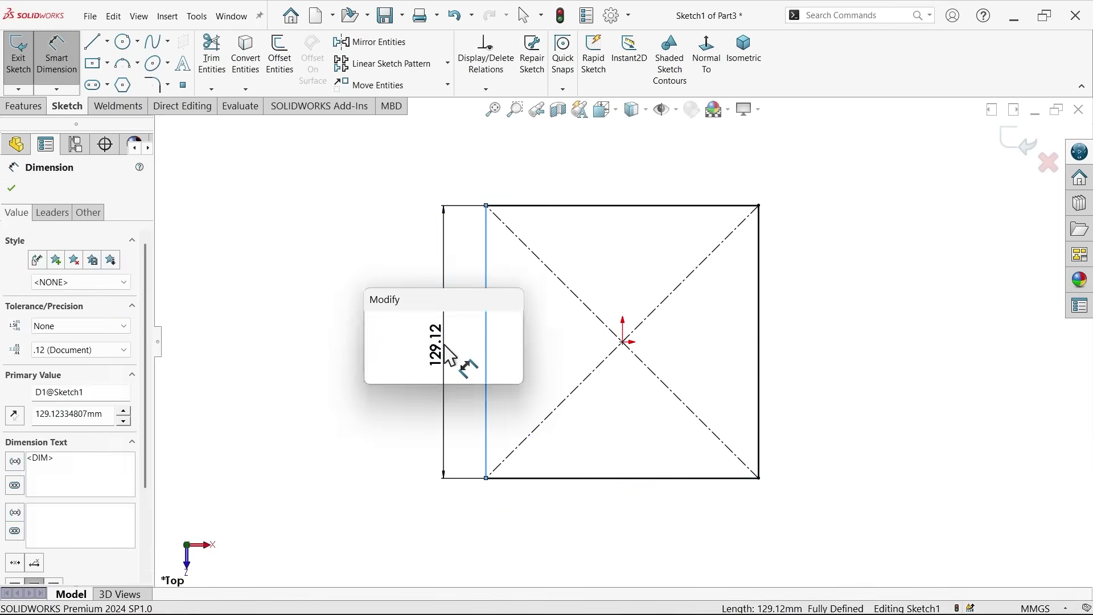
pyautogui.write('70')
pyautogui.click(376, 325)
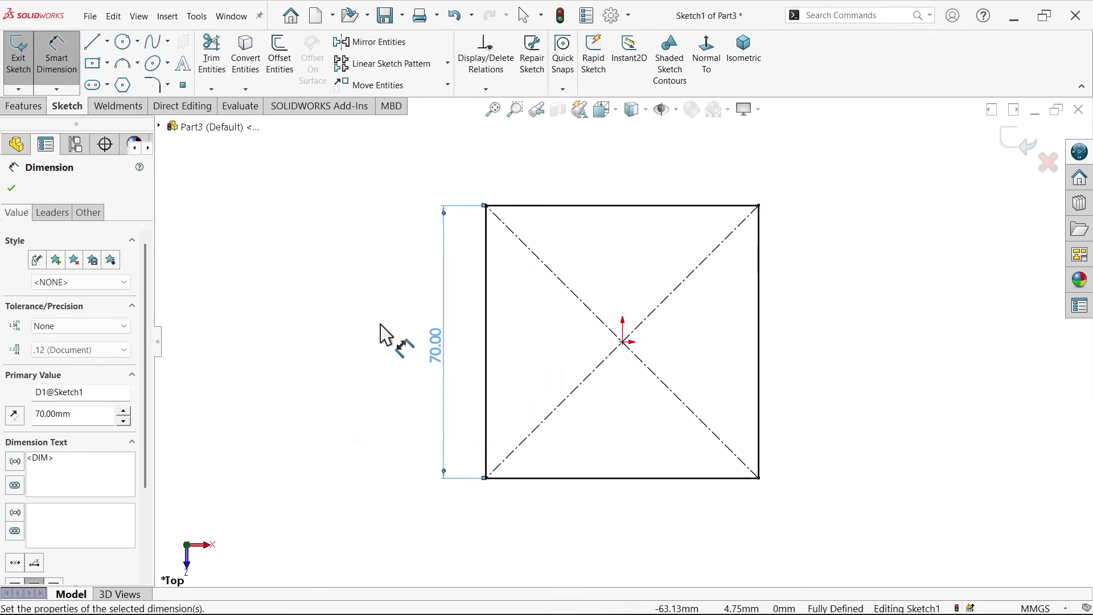
# Step: Extrude the 70 mm square 100 mm Blind from the sketch plane into a solid block
pyautogui.click(23, 107)
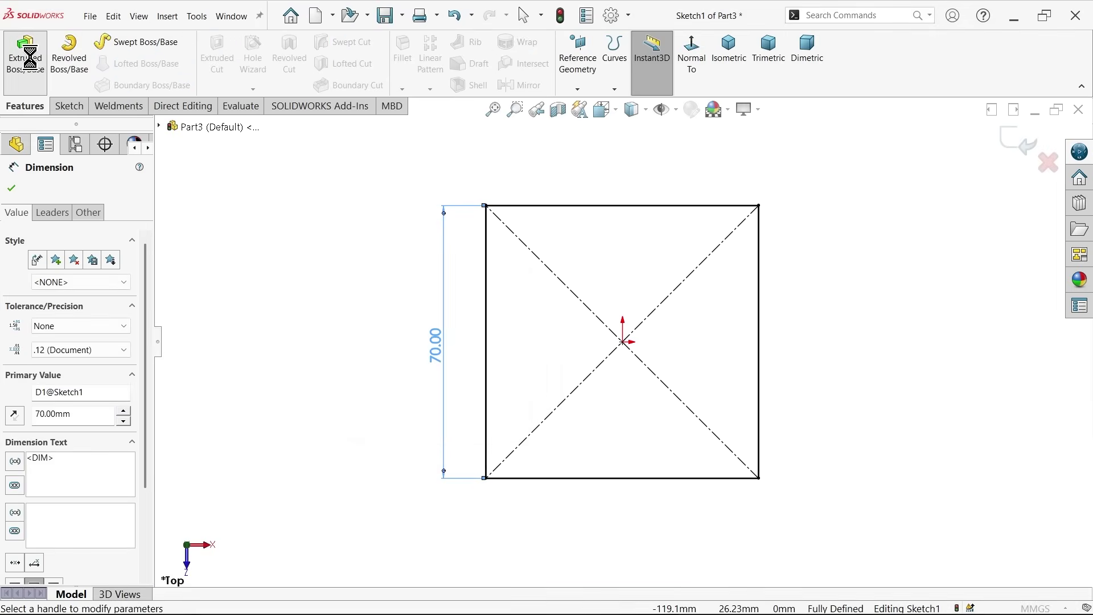
pyautogui.click(25, 57)
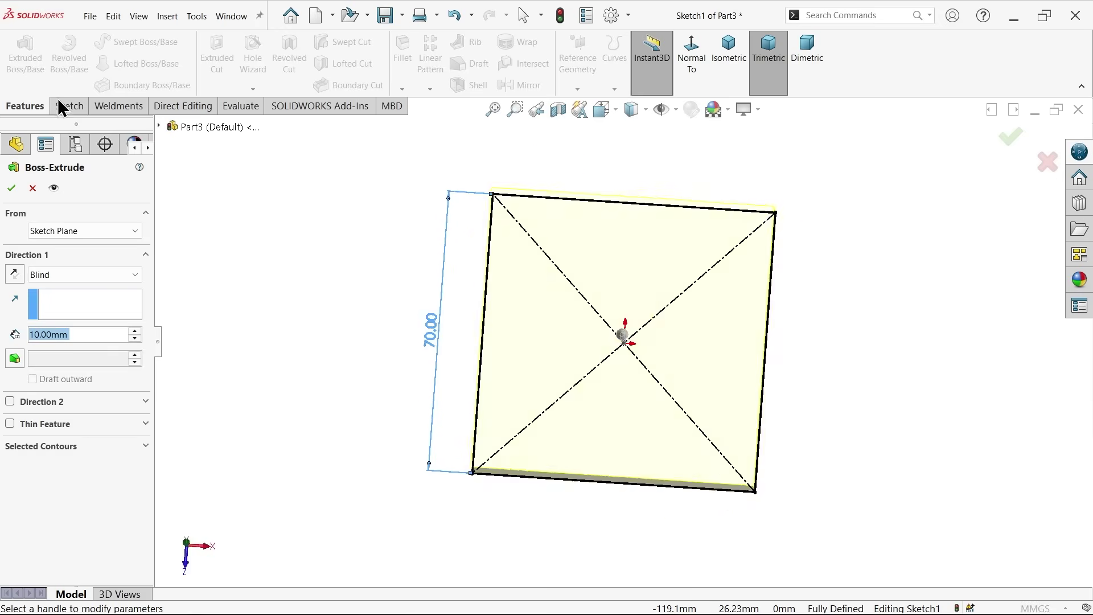
pyautogui.click(39, 276)
pyautogui.click(38, 277)
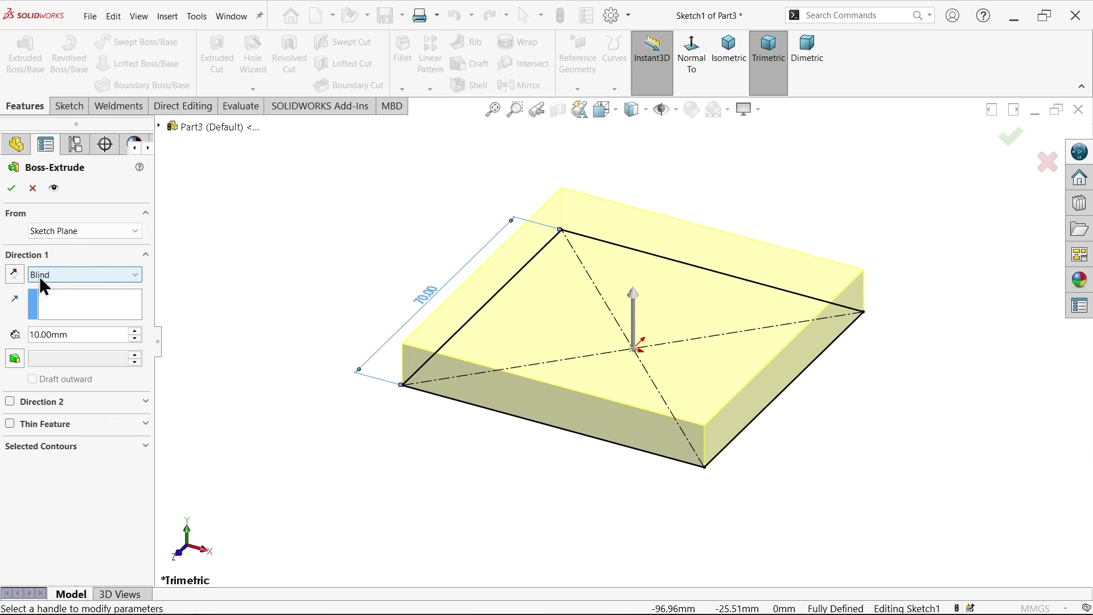
pyautogui.click(63, 231)
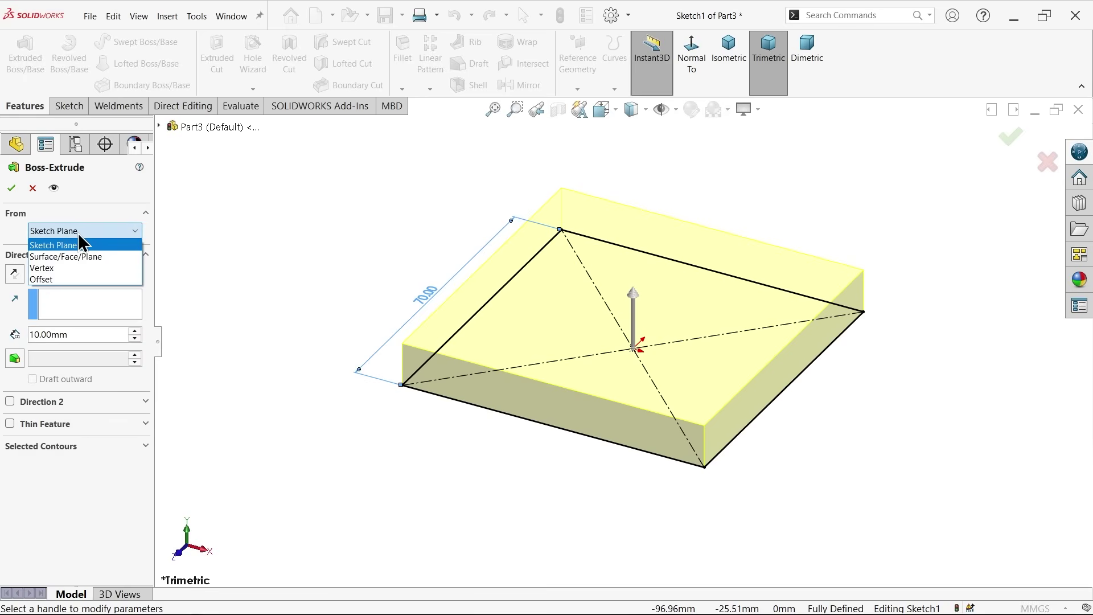
pyautogui.click(78, 242)
pyautogui.doubleClick(74, 336)
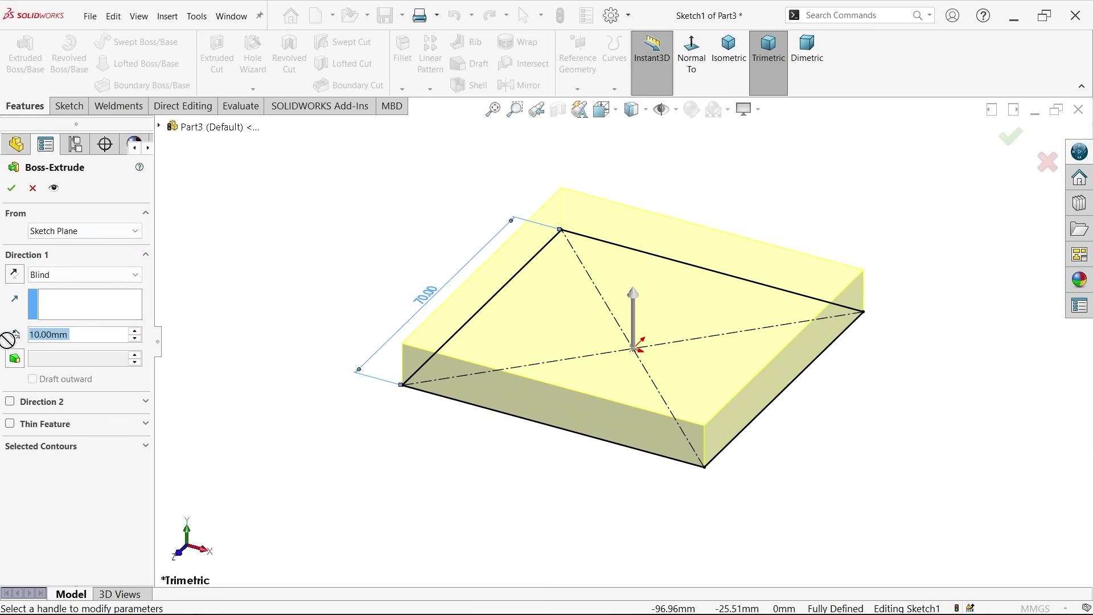
pyautogui.write('100')
pyautogui.press('Return')
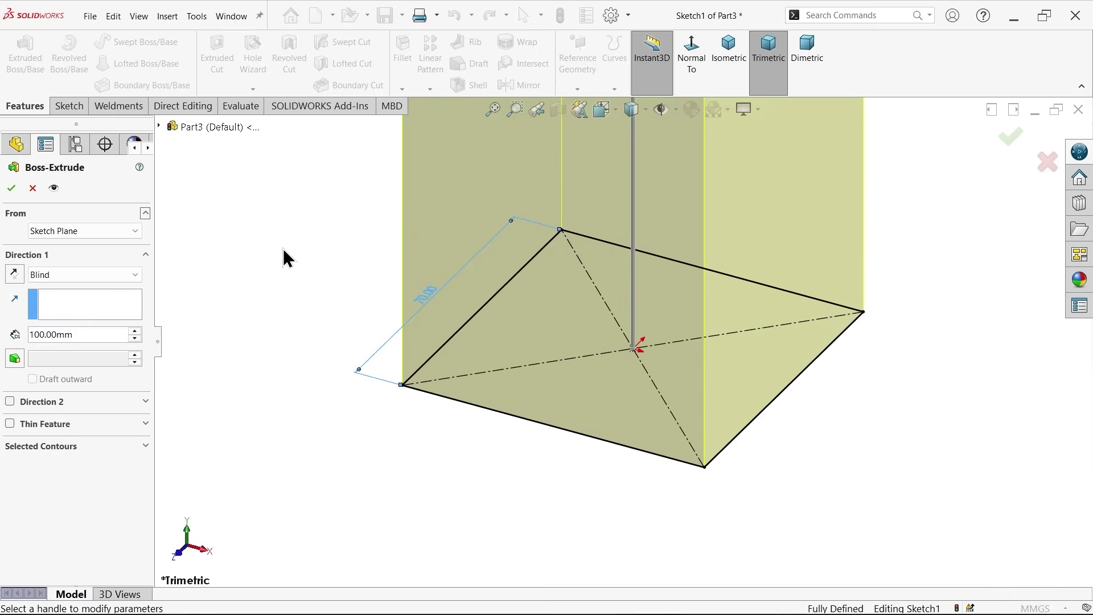
pyautogui.click(729, 48)
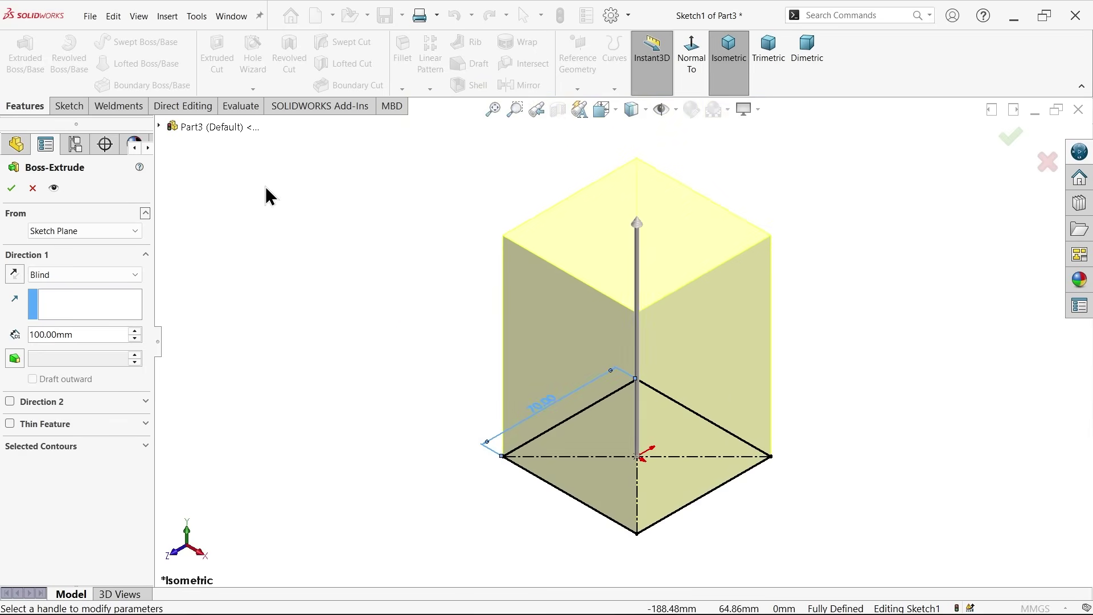
pyautogui.click(11, 188)
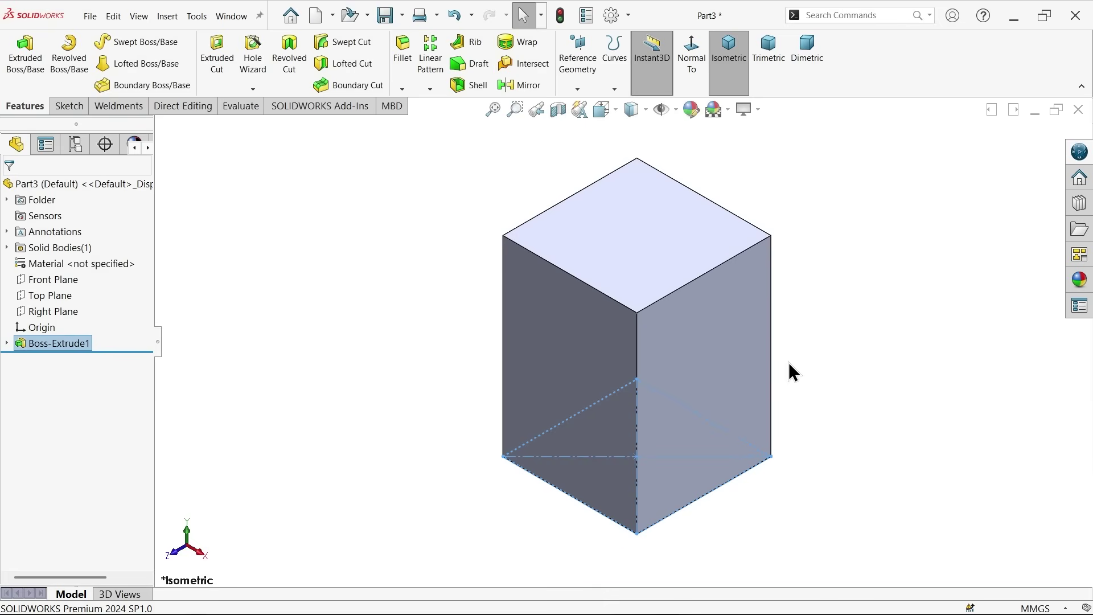
# Step: Set up a 10 mm symmetric fillet on the block's front, left and right vertical edges
pyautogui.press('f')
pyautogui.click(859, 275)
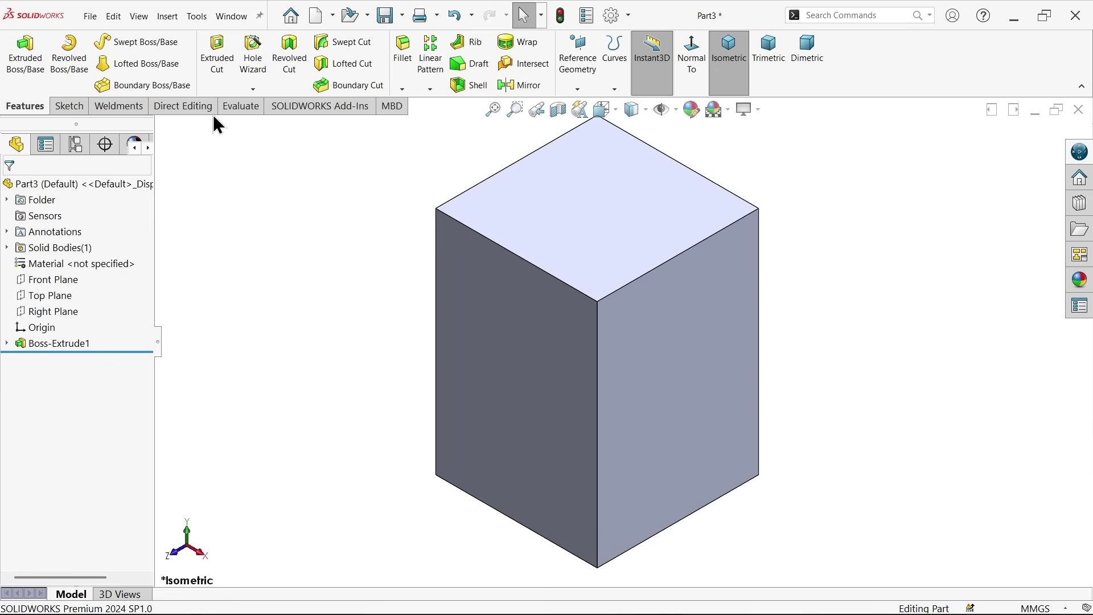
pyautogui.click(598, 359)
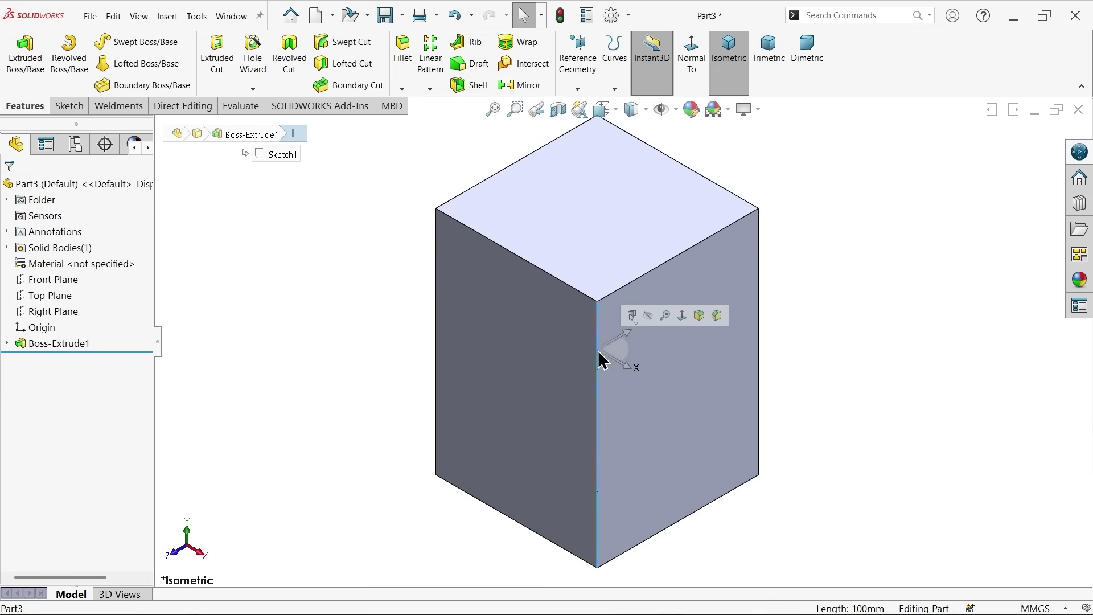
pyautogui.click(701, 316)
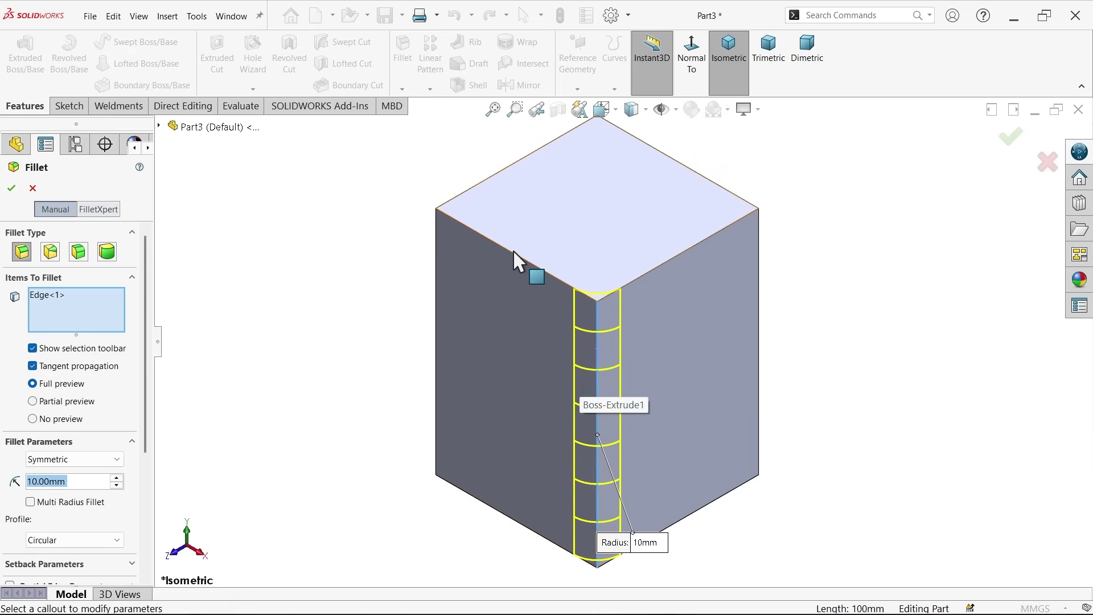
pyautogui.click(65, 462)
pyautogui.click(65, 462)
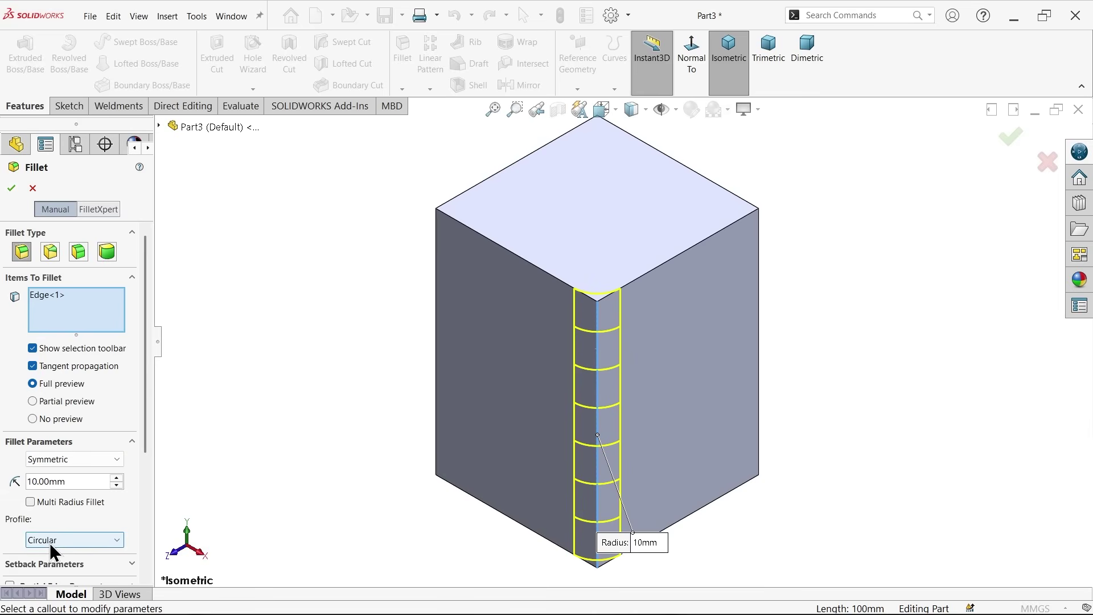
pyautogui.click(436, 328)
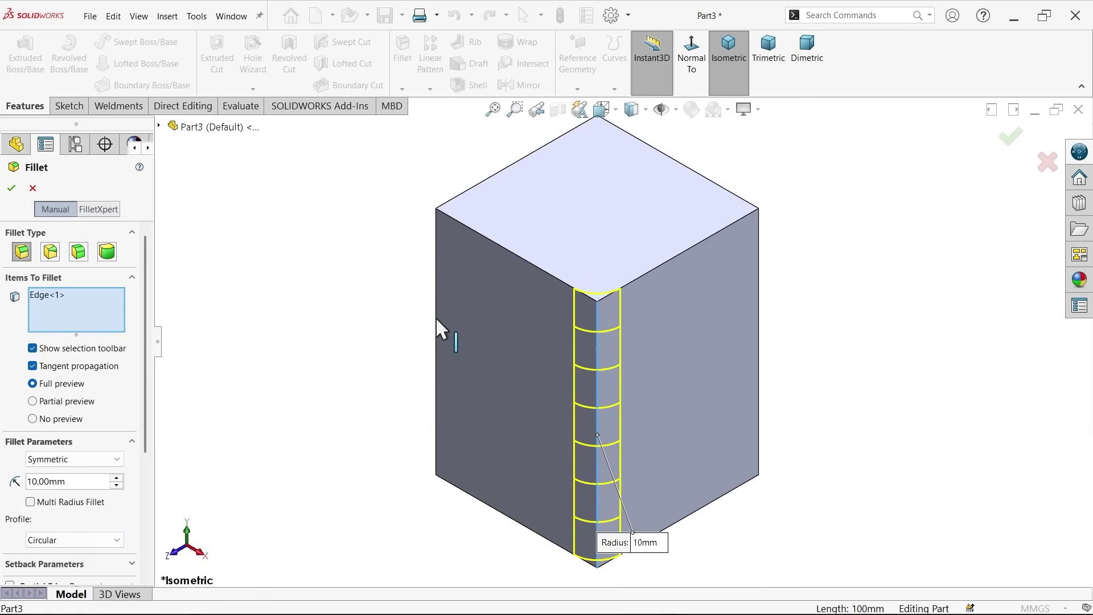
pyautogui.click(762, 351)
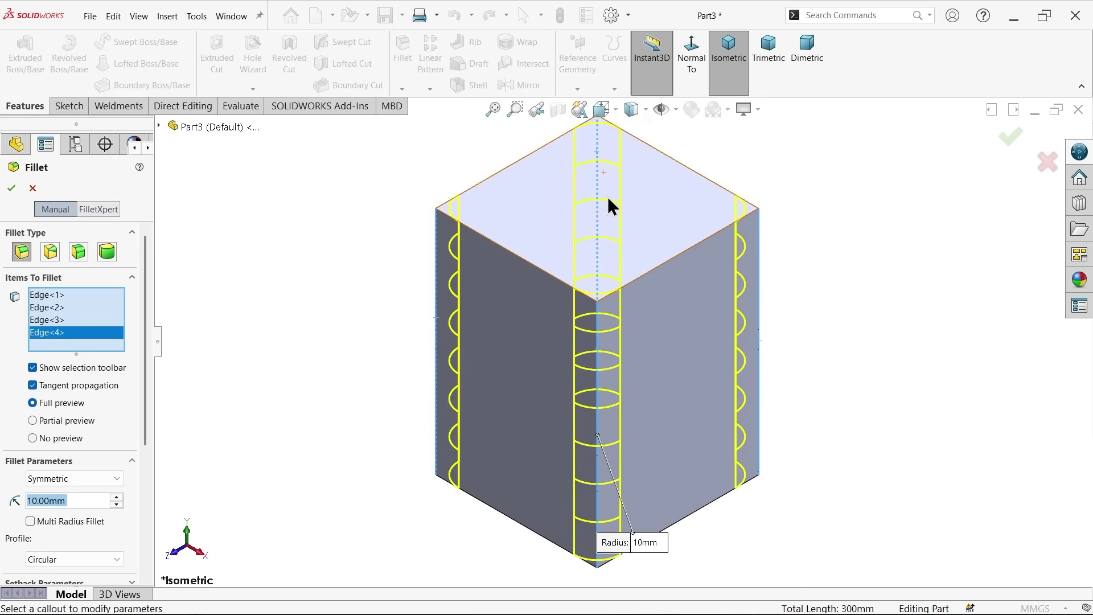
# Step: Apply the vertical-edge fillet, then add a 10 mm fillet around the bottom edge loop
pyautogui.click(13, 187)
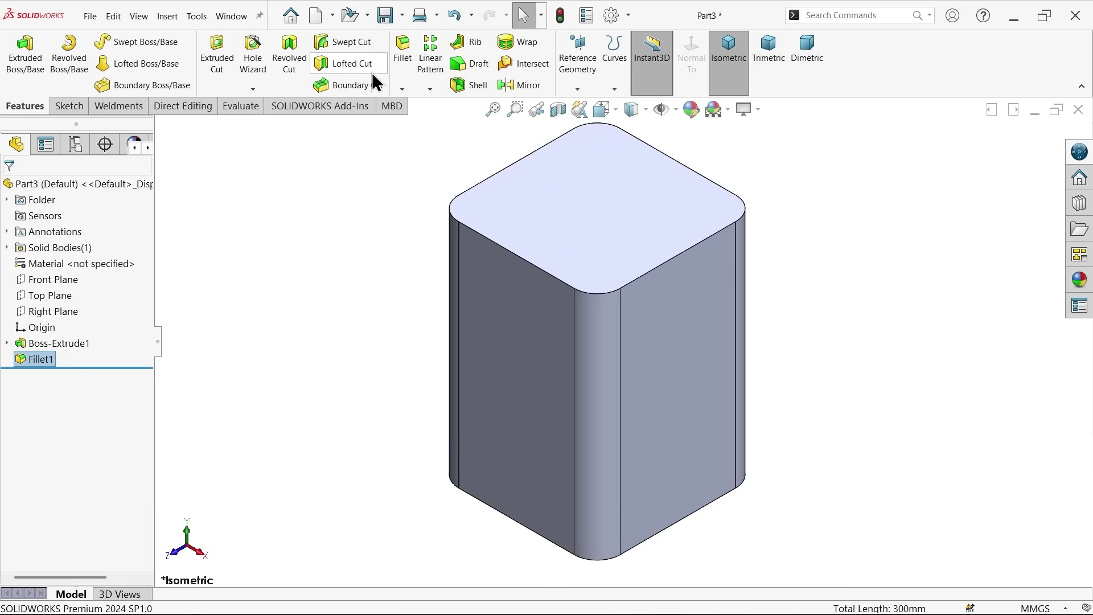
pyautogui.click(403, 63)
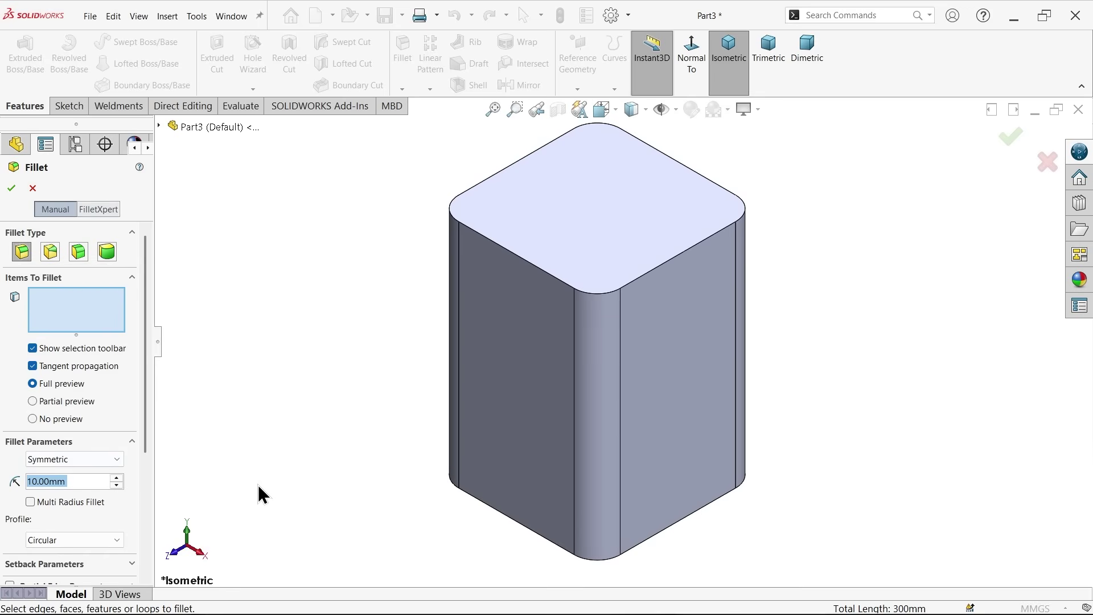
pyautogui.click(493, 515)
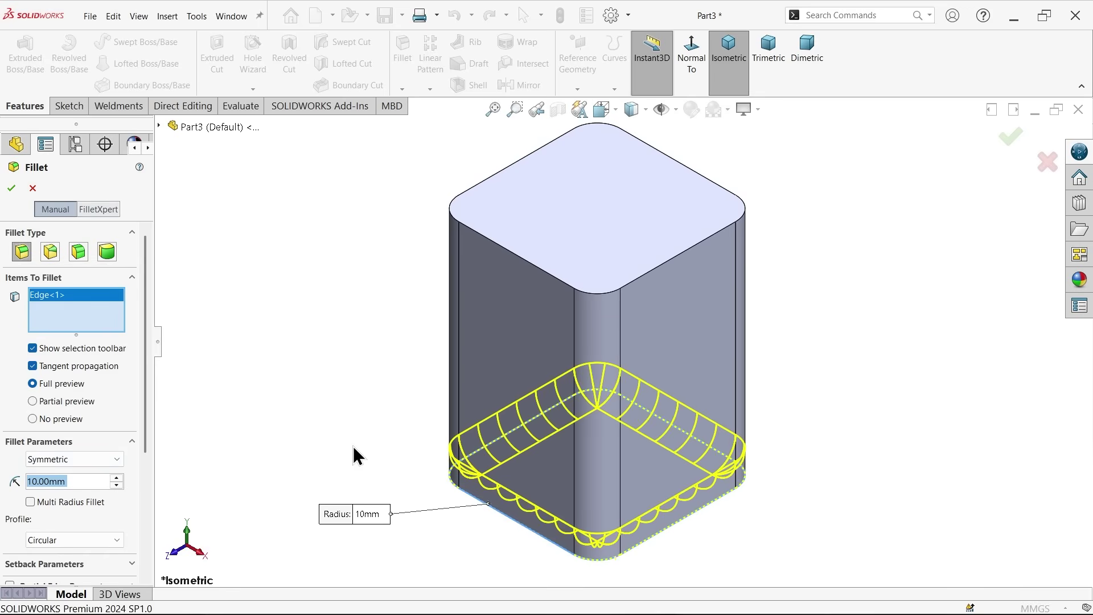
pyautogui.click(10, 188)
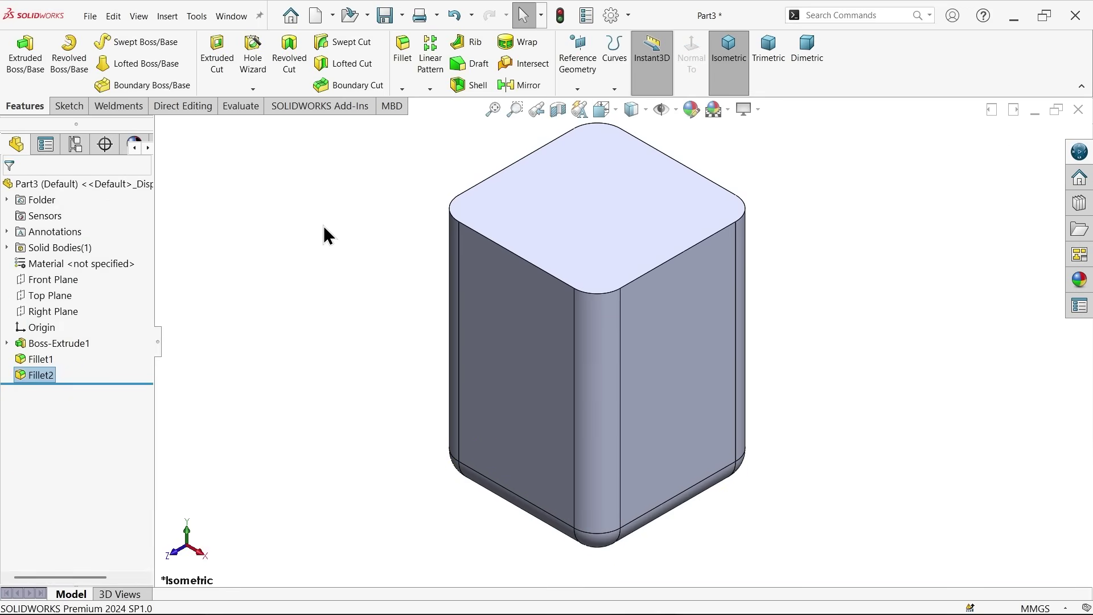
# Step: On the Top Plane, draw two diagonal lines between opposite corner arcs, crossing at the origin
pyautogui.click(60, 293)
pyautogui.click(73, 276)
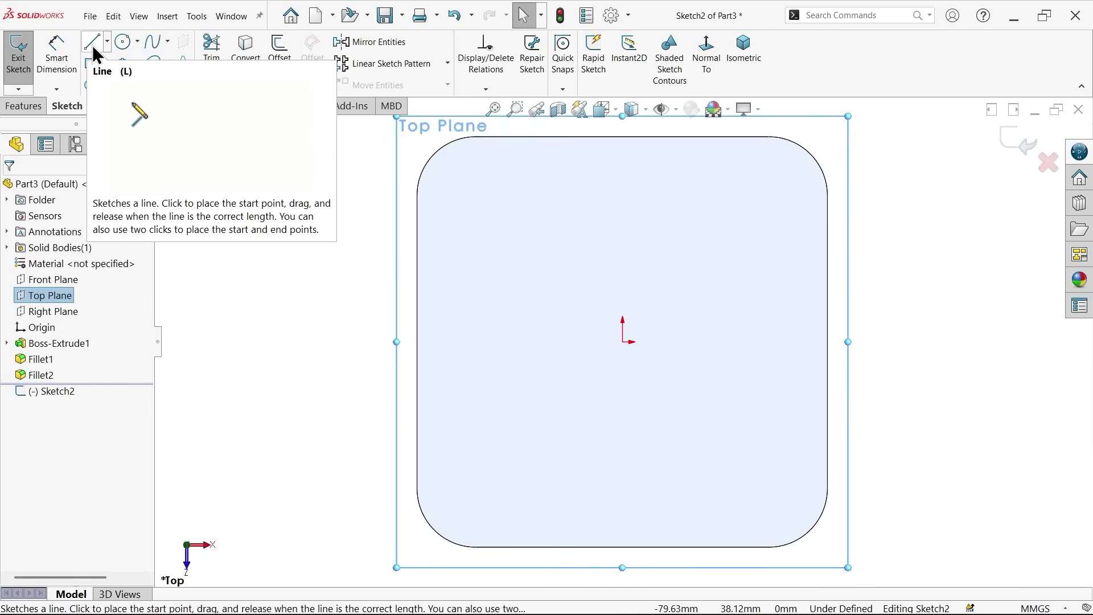
pyautogui.click(95, 46)
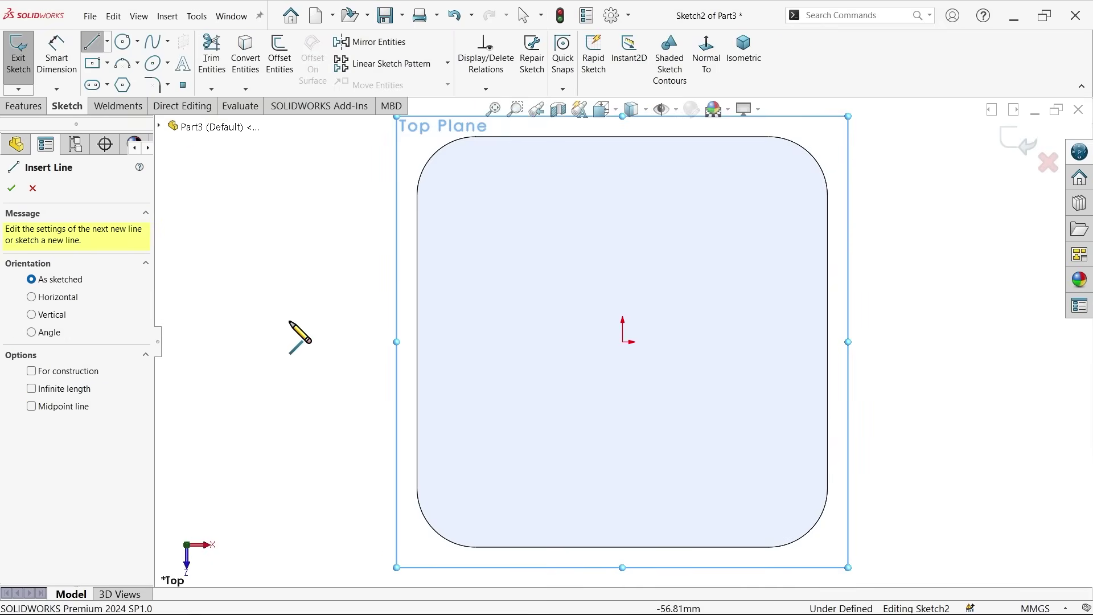
pyautogui.click(435, 531)
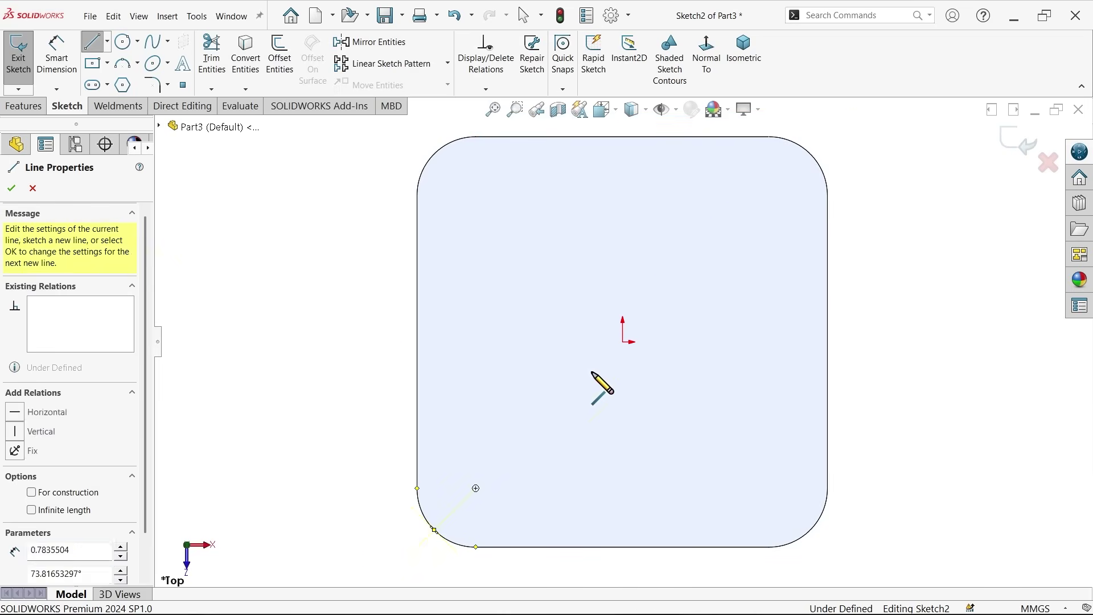
pyautogui.click(812, 155)
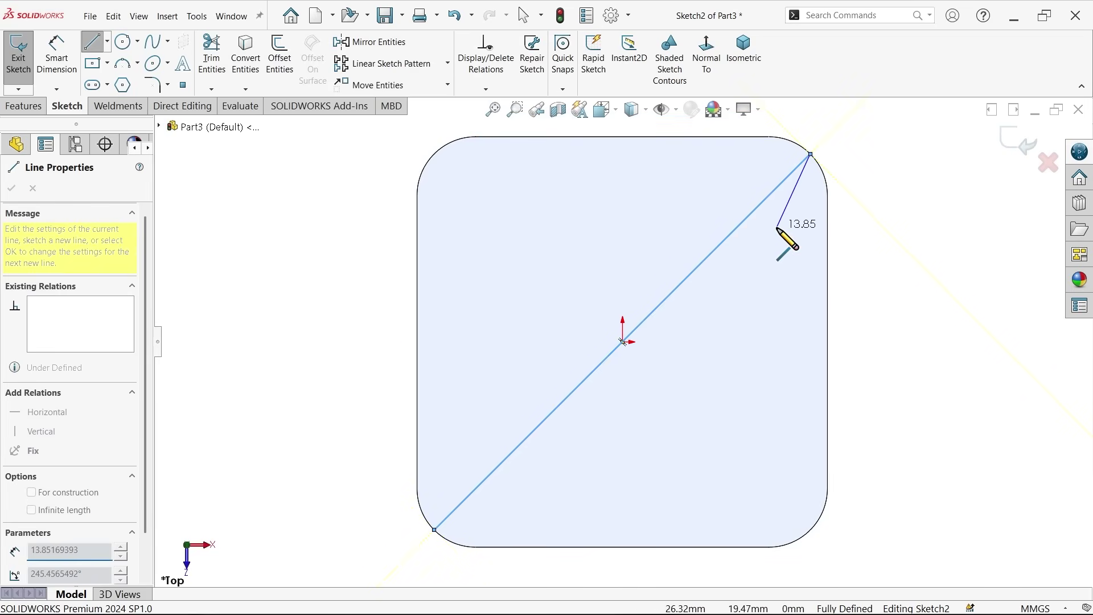
pyautogui.press('Escape')
pyautogui.press('l')
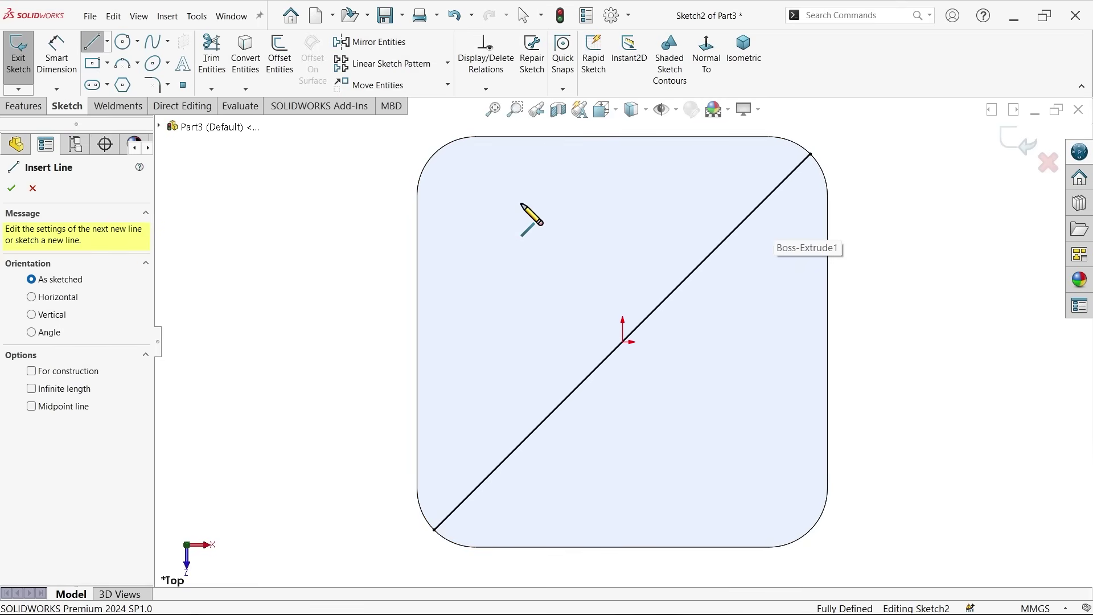
pyautogui.click(434, 153)
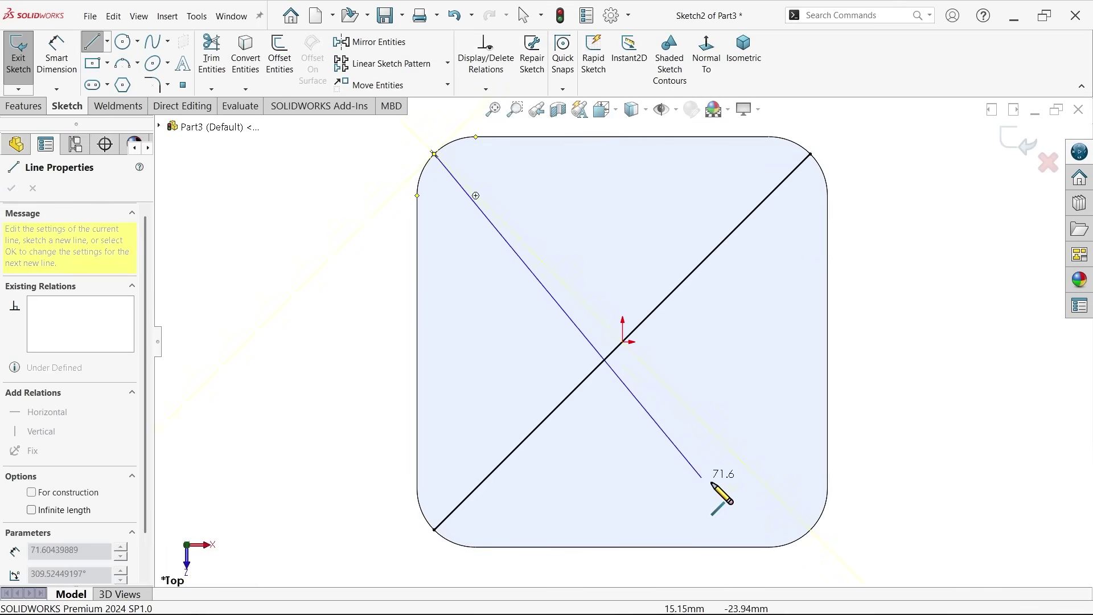
pyautogui.click(810, 529)
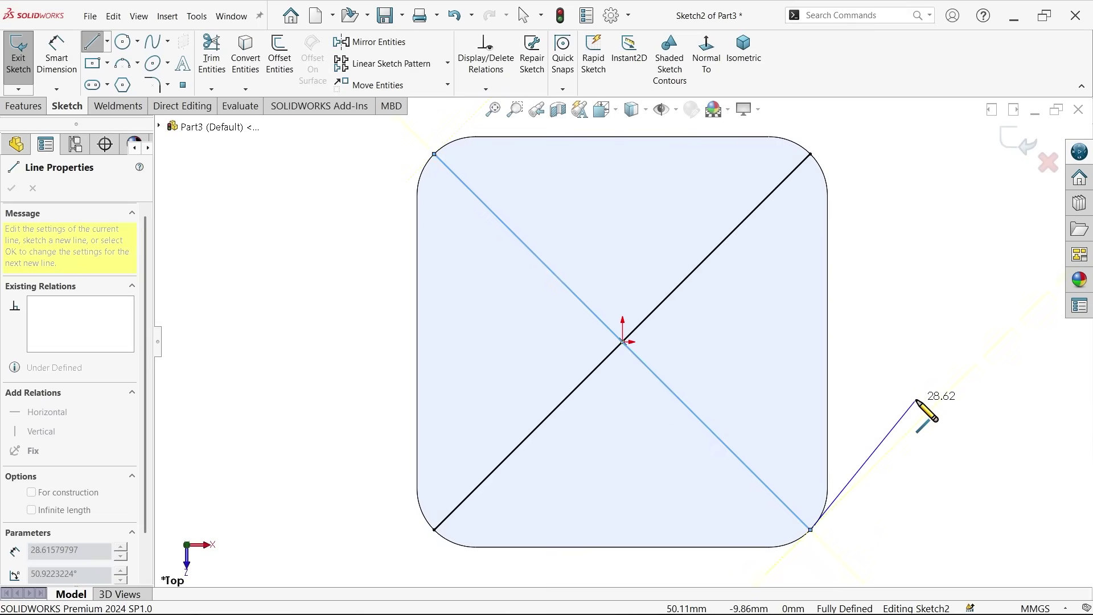
pyautogui.press('Escape')
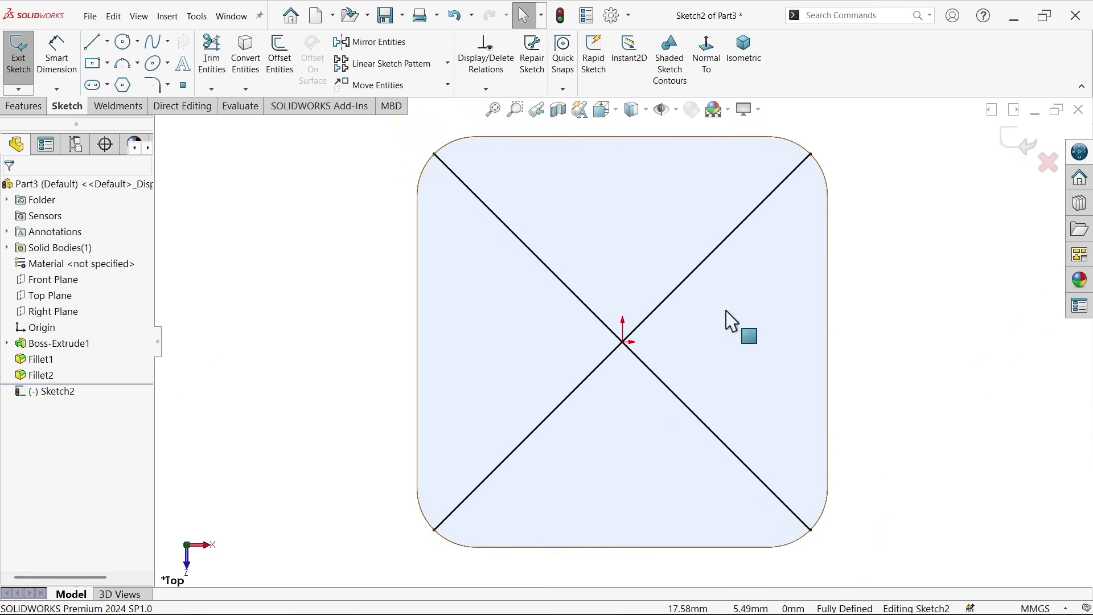
pyautogui.click(746, 53)
pyautogui.click(1015, 146)
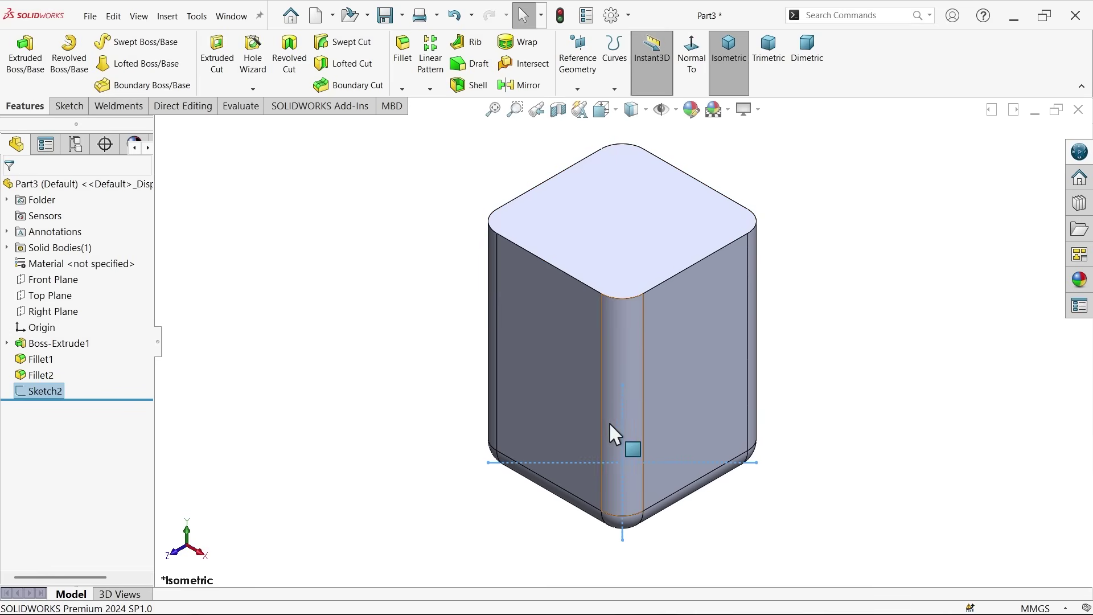
# Step: Create a Split Line projecting the diagonals onto the four rounded corner faces
pyautogui.click(615, 88)
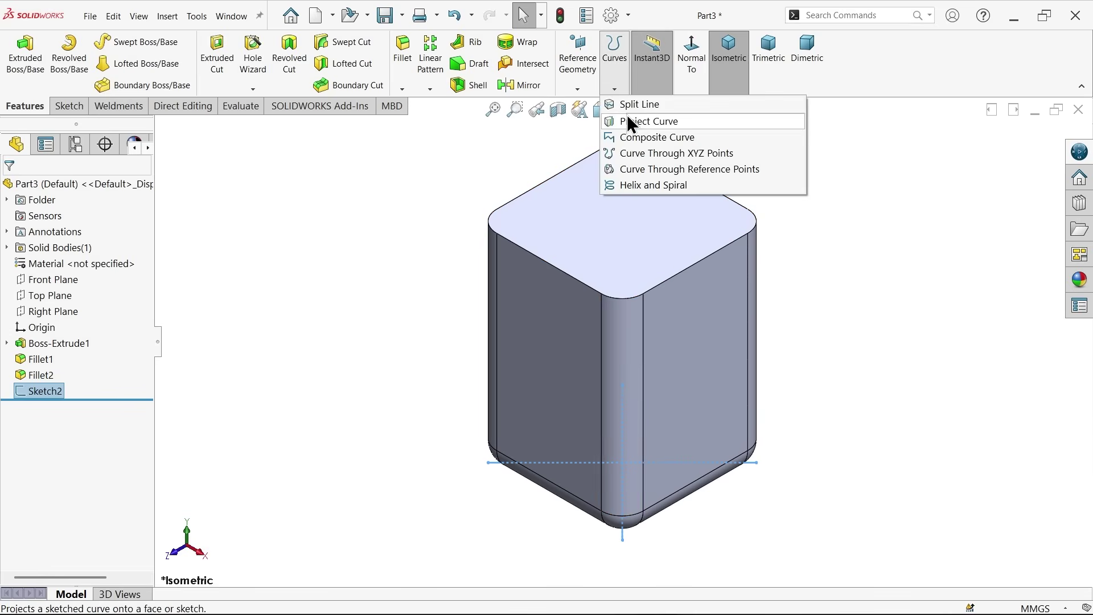
pyautogui.click(637, 103)
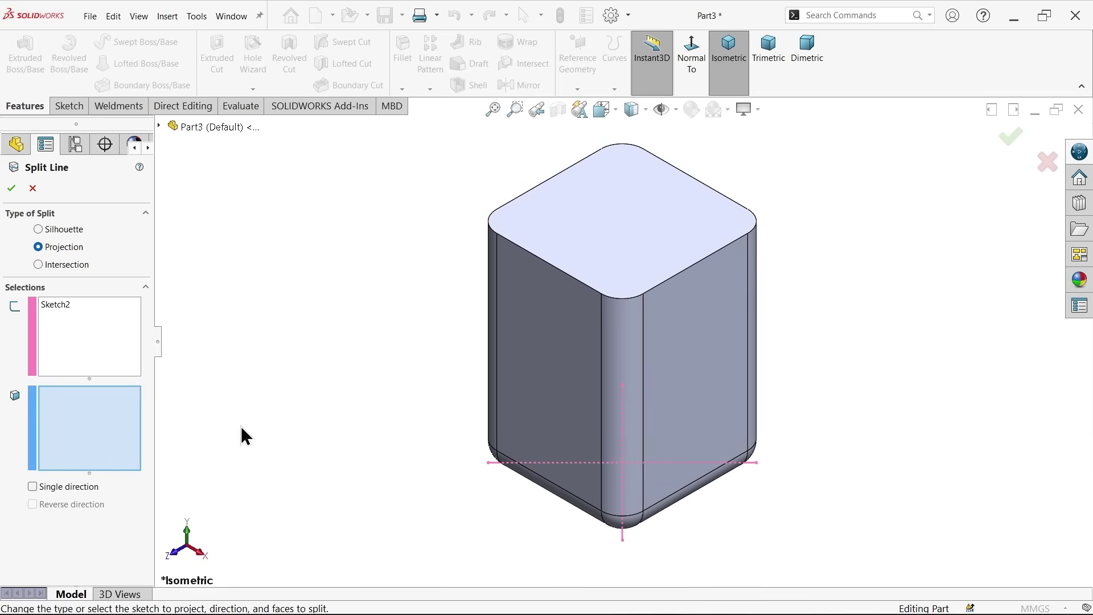
pyautogui.click(621, 344)
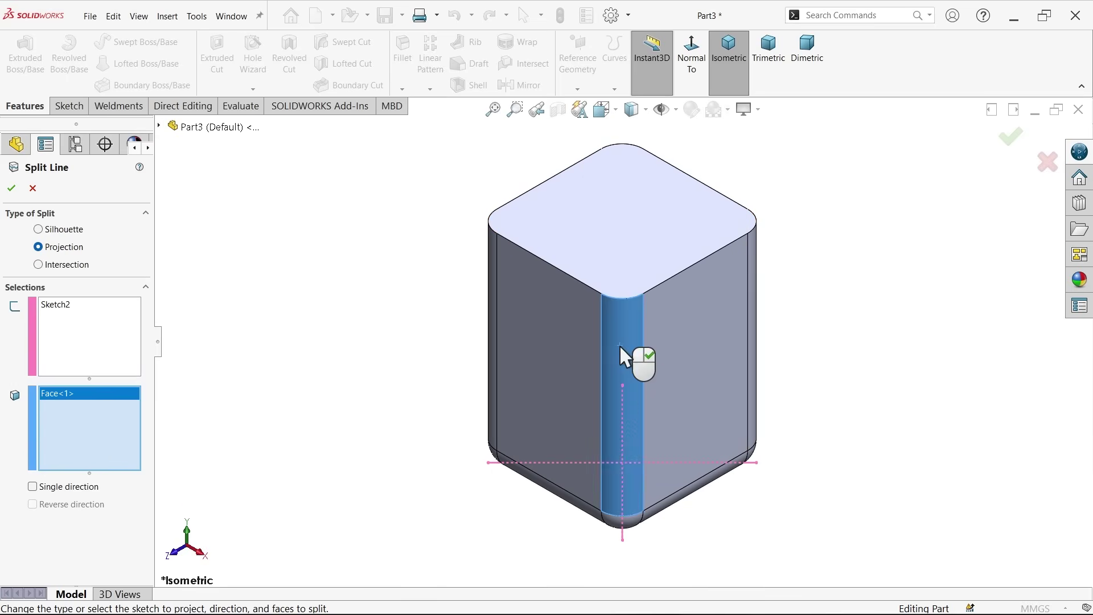
pyautogui.click(493, 325)
pyautogui.click(753, 353)
pyautogui.moveTo(754, 354); pyautogui.dragTo(655, 398, button='middle')
pyautogui.click(704, 328)
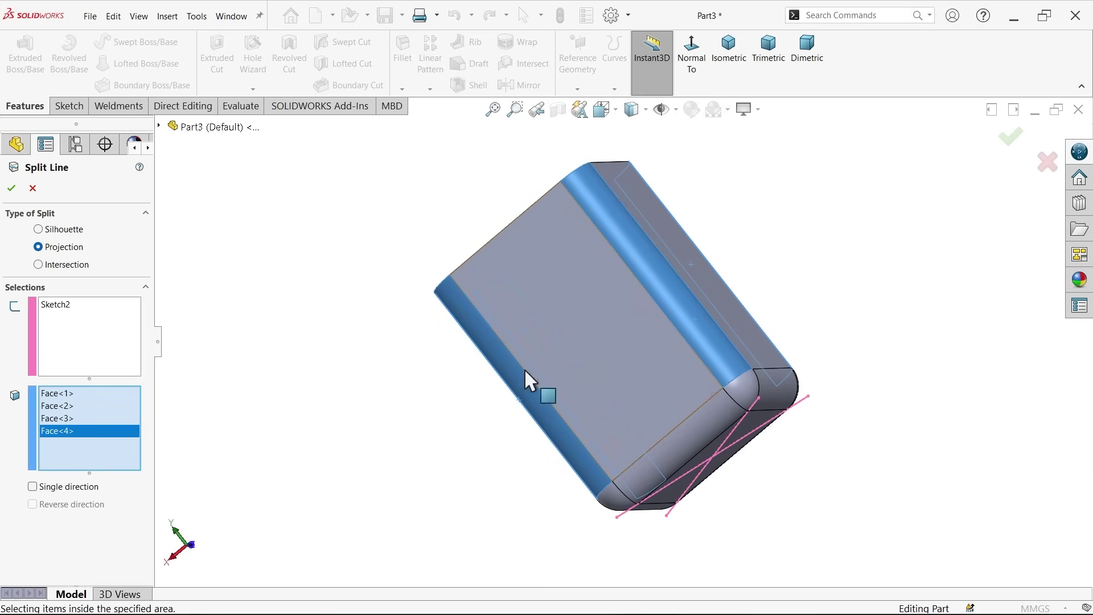
pyautogui.click(12, 188)
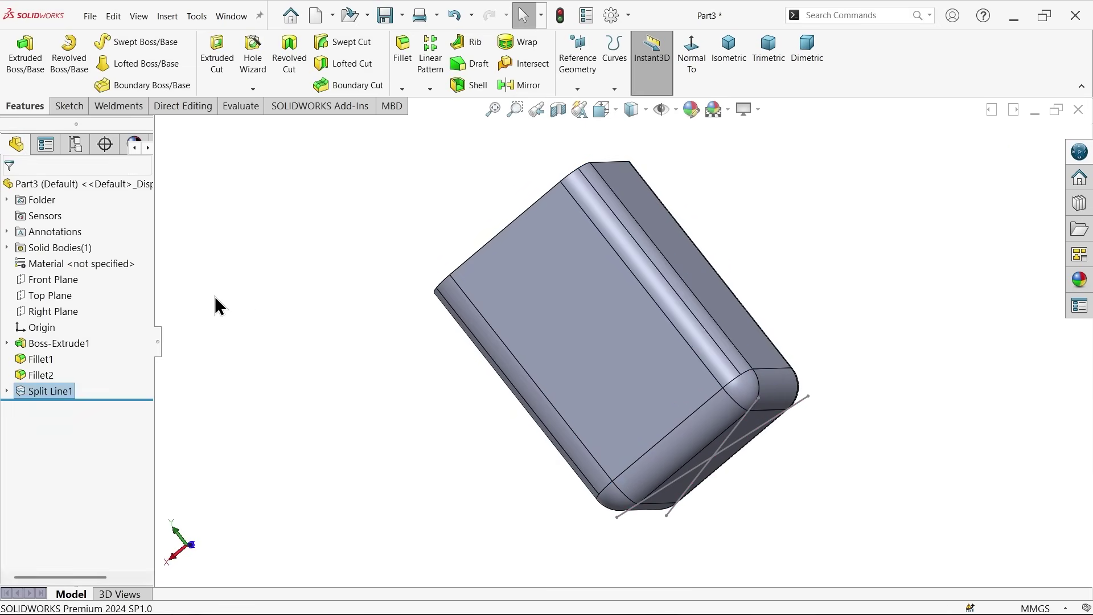
# Step: Orbit the part to inspect it, then return to the isometric view
pyautogui.moveTo(241, 303); pyautogui.dragTo(657, 388, button='middle')
pyautogui.scroll(-3, 655, 387)
pyautogui.click(830, 325)
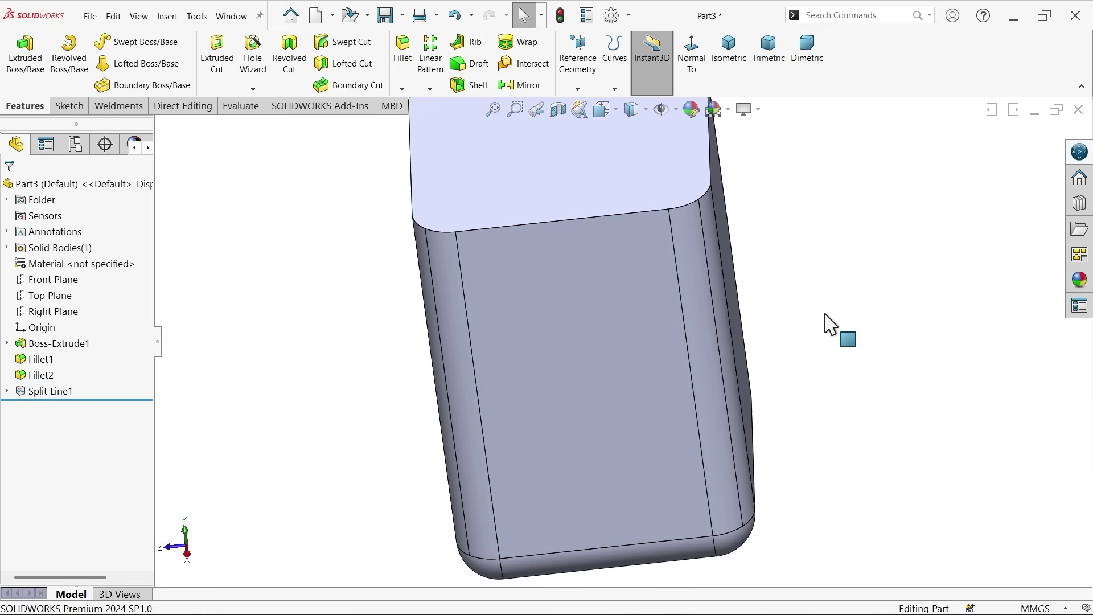
pyautogui.click(709, 273)
pyautogui.click(775, 292)
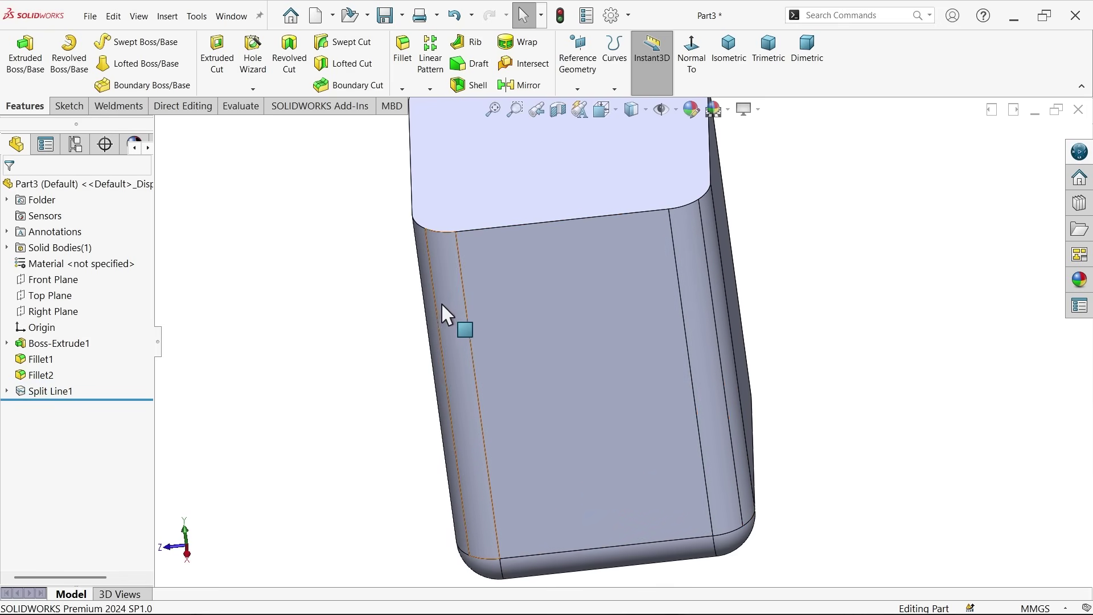
pyautogui.moveTo(740, 295)
pyautogui.mouseDown(button='middle')
pyautogui.moveTo(701, 252)
pyautogui.moveTo(753, 291)
pyautogui.mouseUp(button='middle')
pyautogui.click(733, 61)
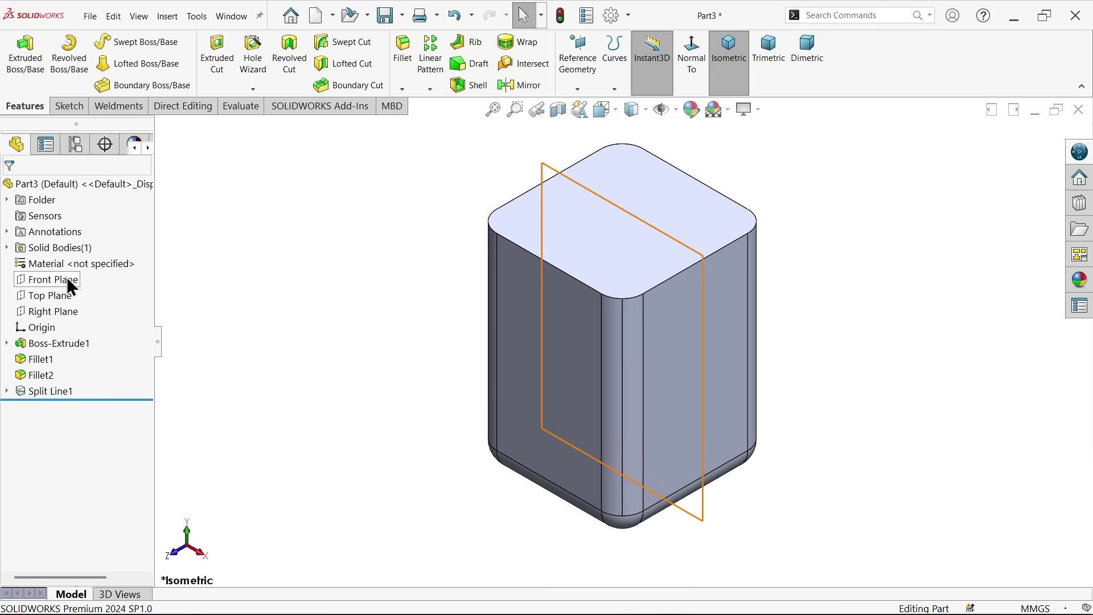
# Step: Start a Front Plane sketch with a horizontal centerline spanning the body edge to edge
pyautogui.click(66, 276)
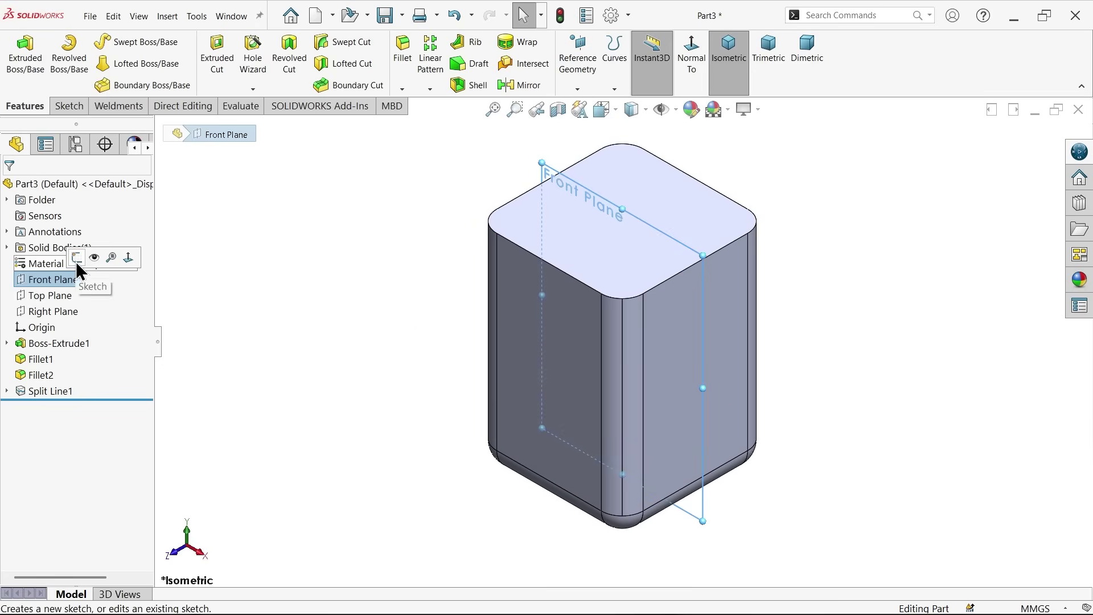
pyautogui.click(77, 259)
pyautogui.click(107, 41)
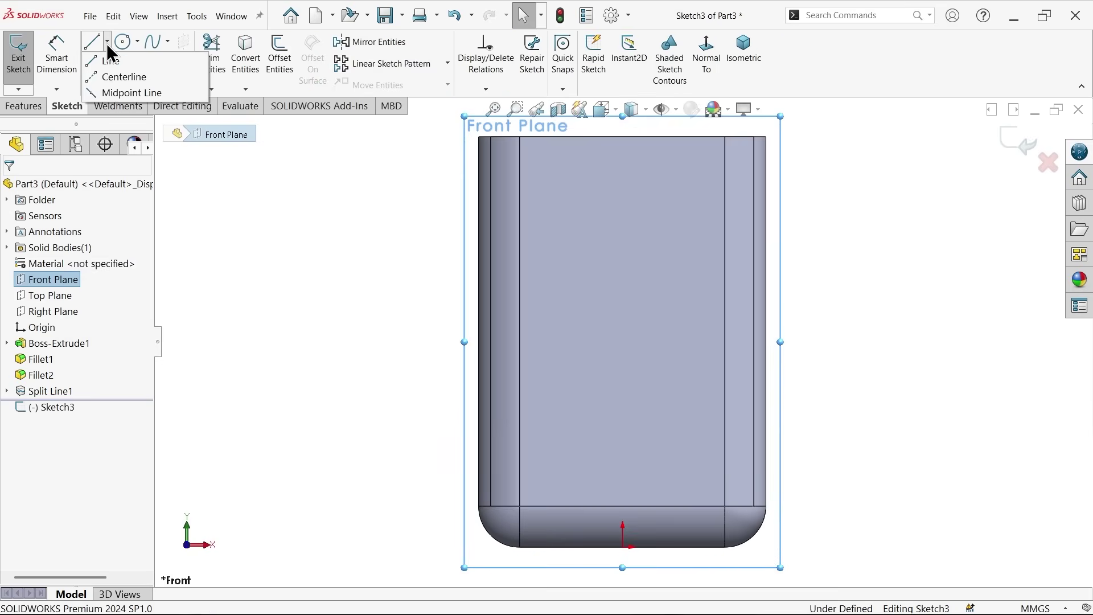
pyautogui.click(119, 77)
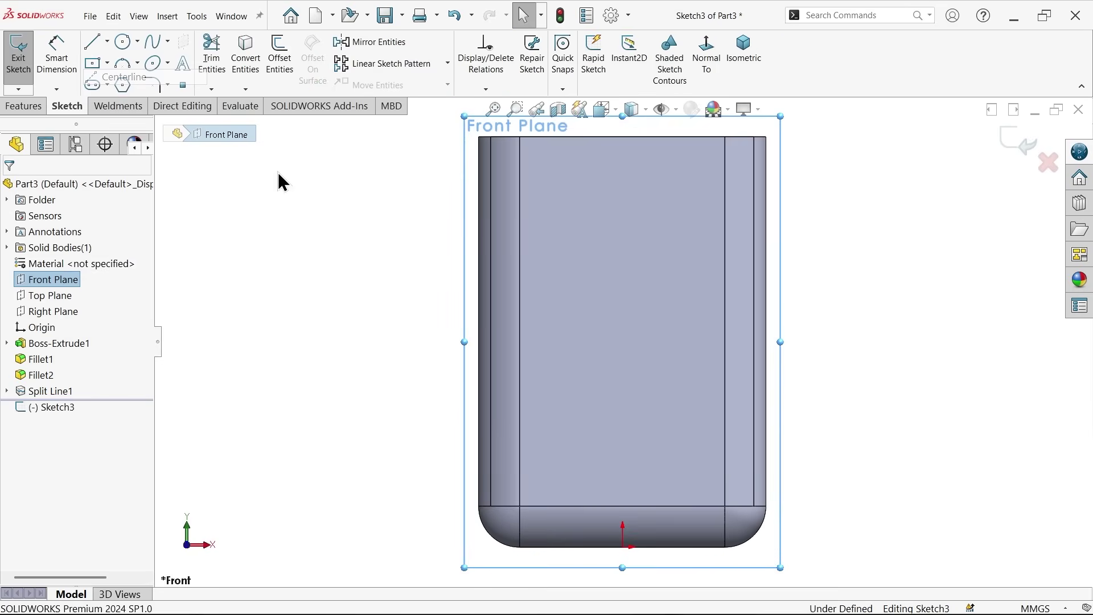
pyautogui.click(492, 214)
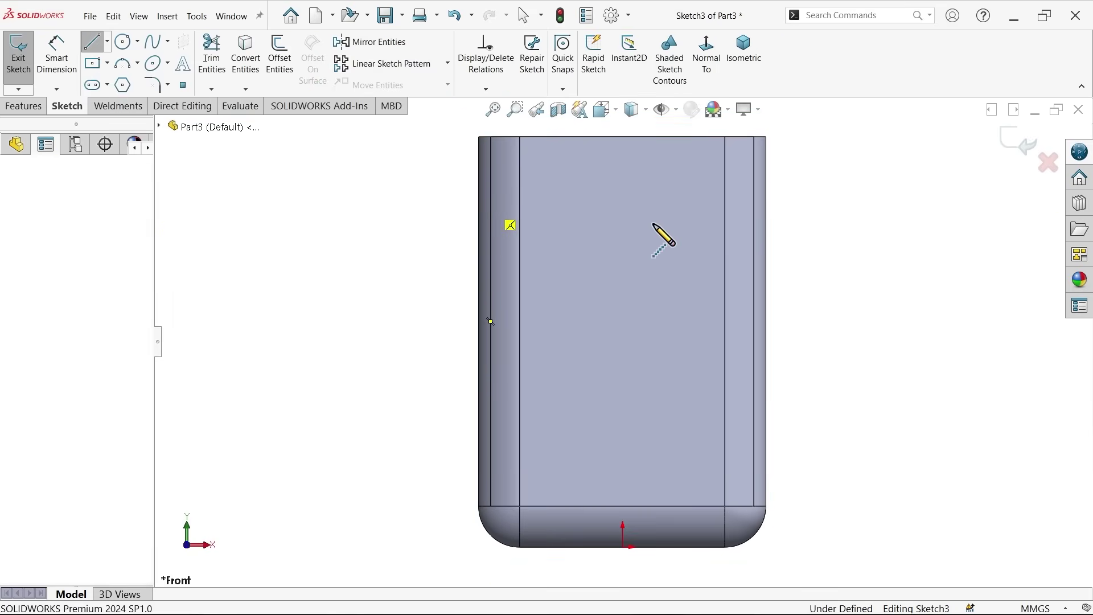
pyautogui.click(755, 213)
pyautogui.press('Escape')
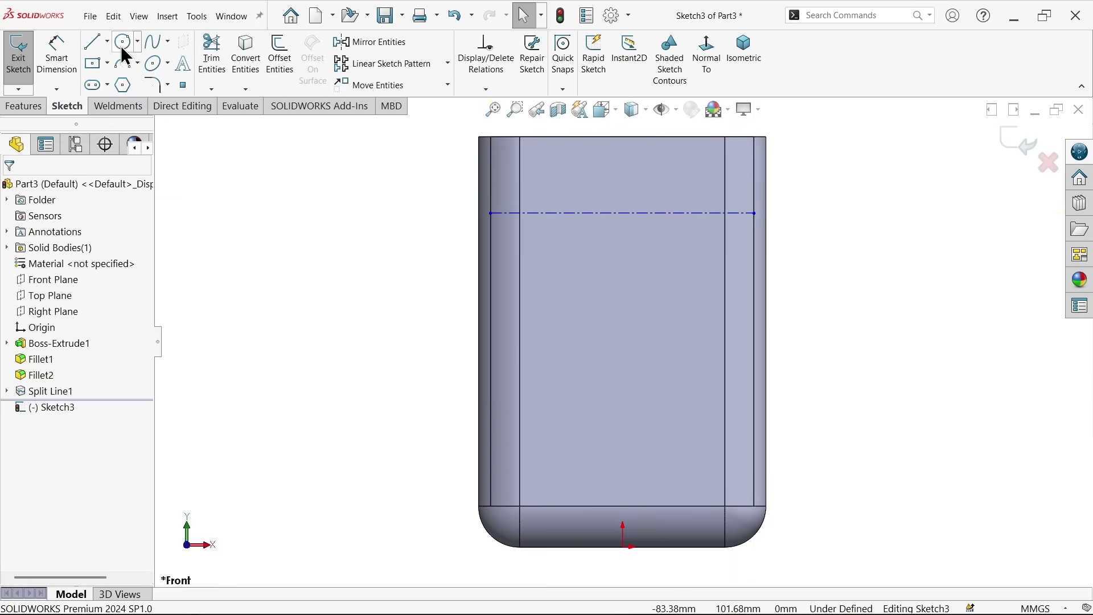
# Step: Add a vertical centerline from the horizontal centerline's midpoint up to the top edge
pyautogui.click(152, 42)
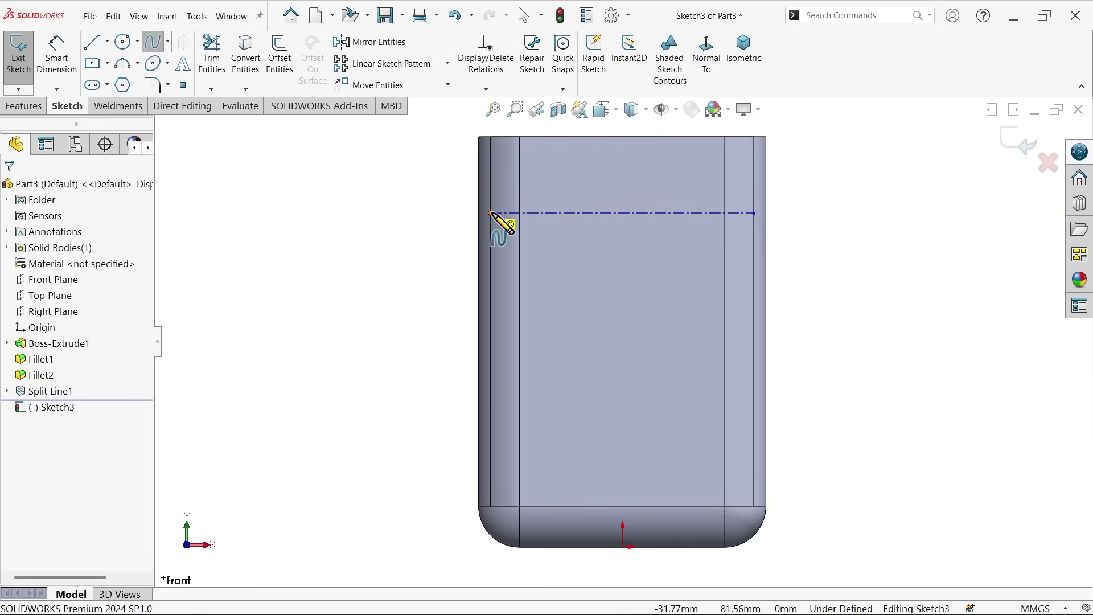
pyautogui.press('Escape')
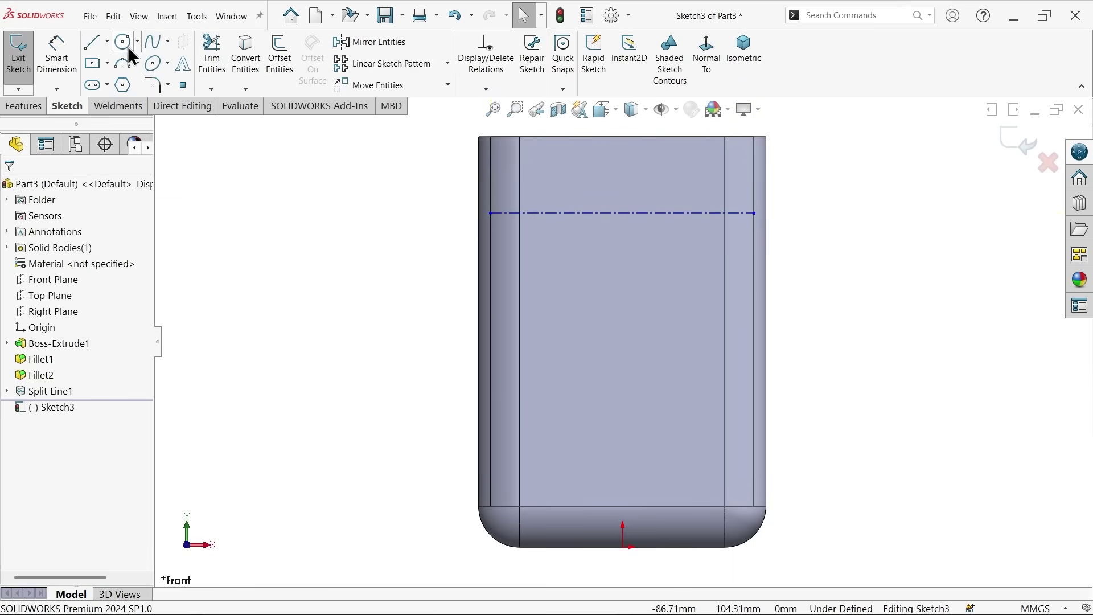
pyautogui.click(107, 41)
pyautogui.click(114, 78)
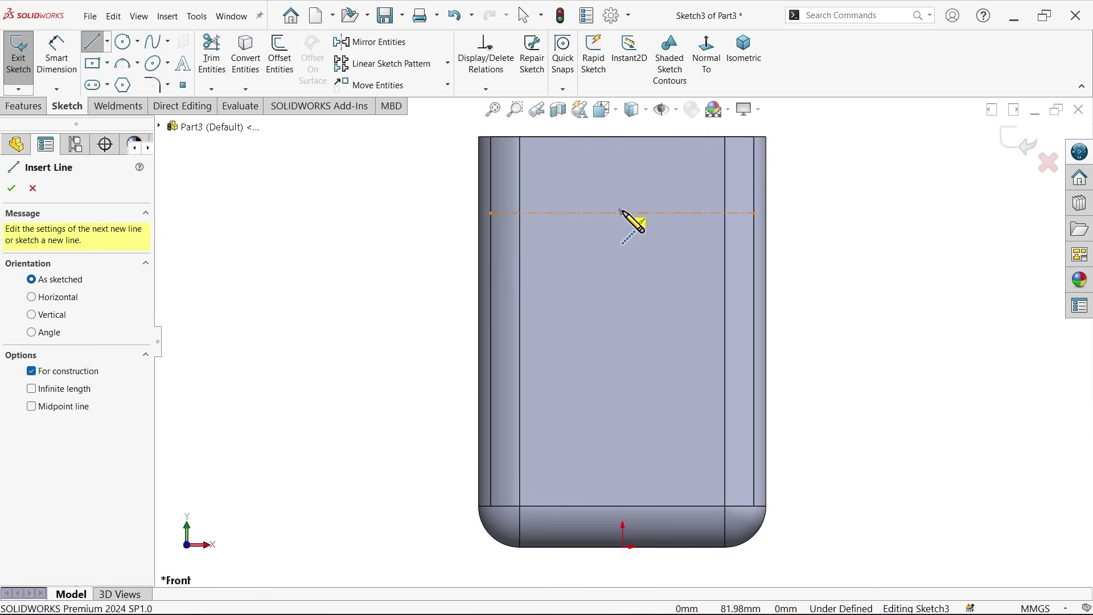
pyautogui.click(623, 213)
pyautogui.click(623, 137)
pyautogui.press('Escape')
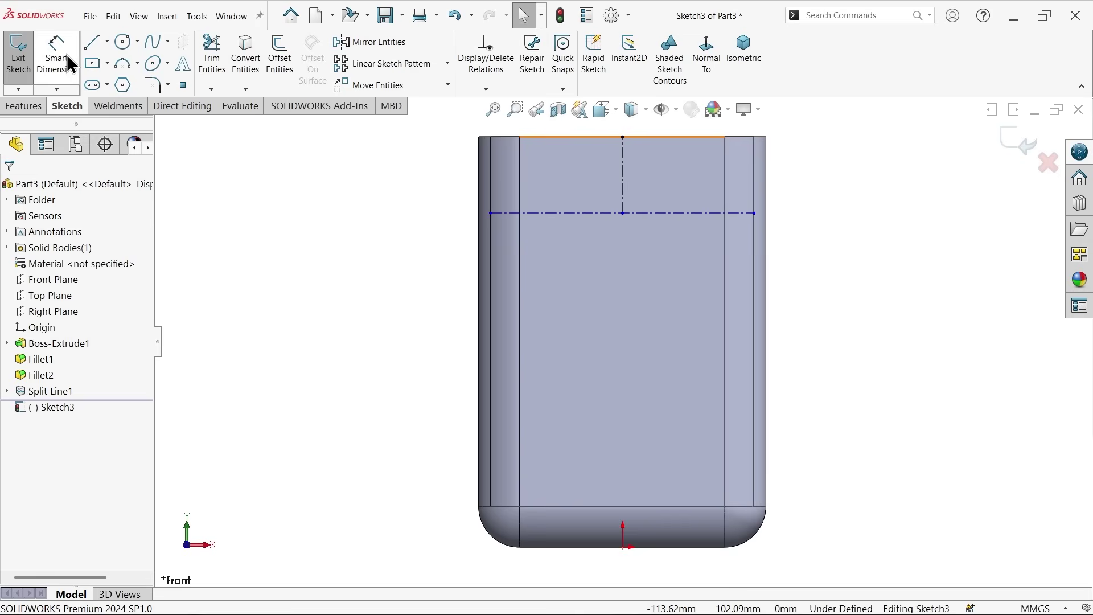
# Step: Draw a spline through the centerline's left end, midpoint and right end
pyautogui.click(162, 42)
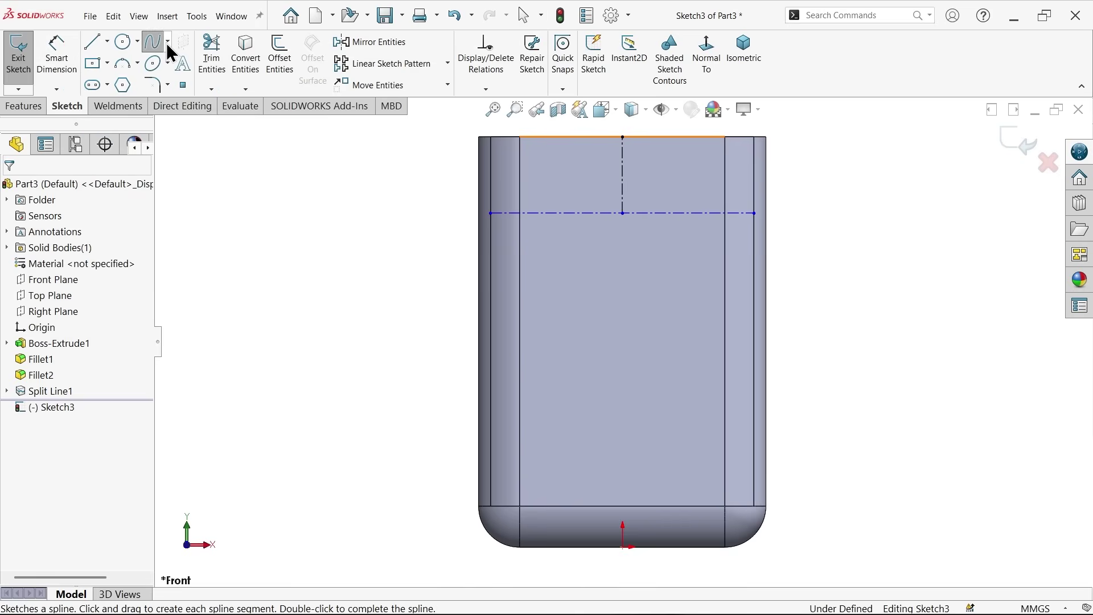
pyautogui.click(491, 213)
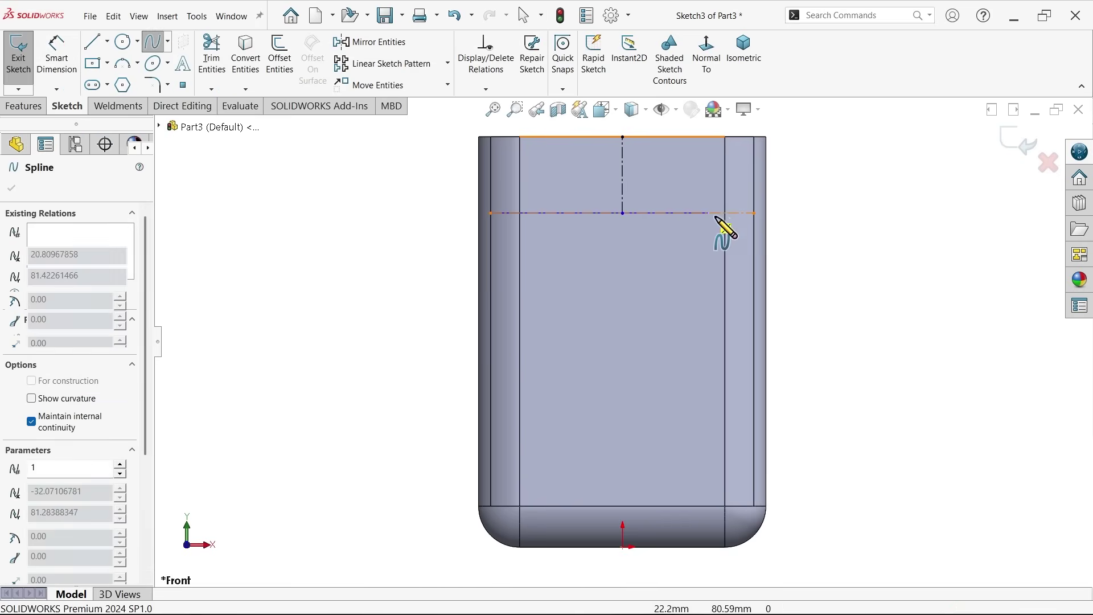
pyautogui.click(622, 213)
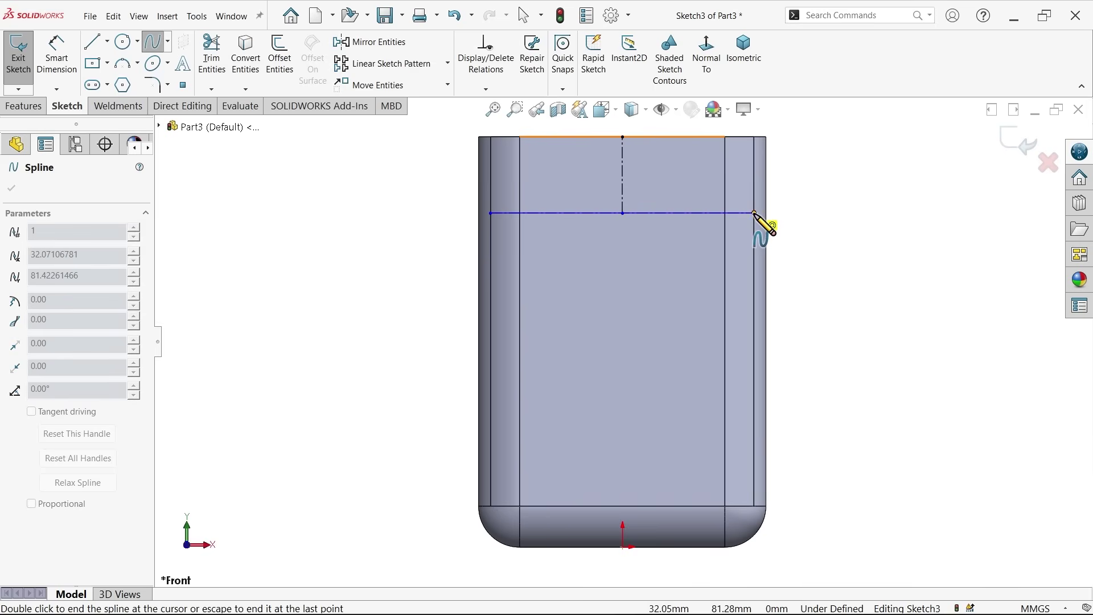
pyautogui.rightClick(809, 237)
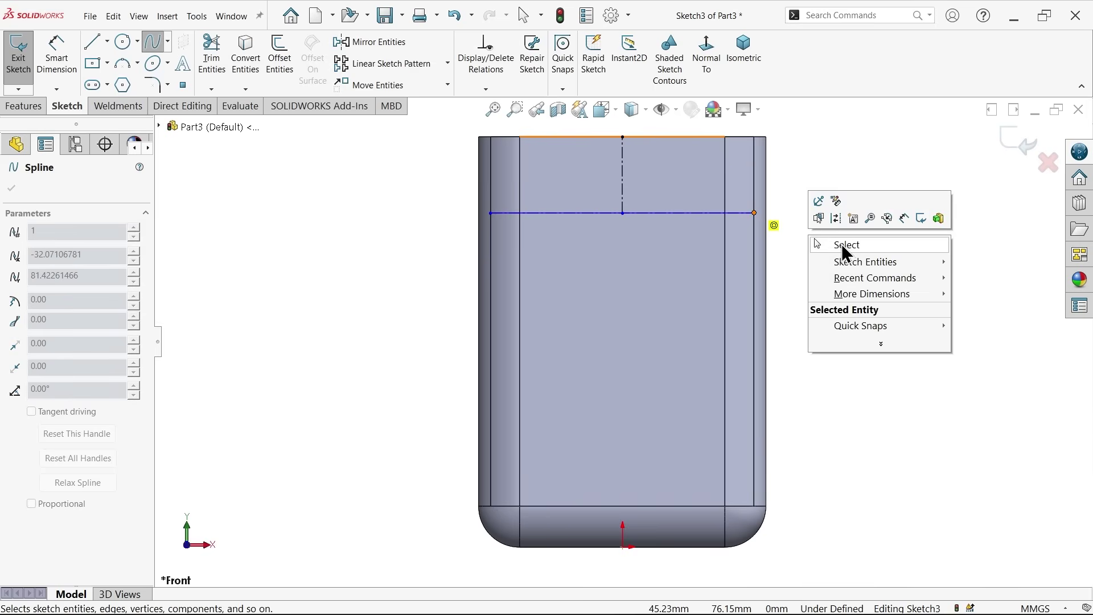
pyautogui.click(852, 245)
# Step: Drag the spline's handles to bend it into an S-shaped wave
pyautogui.click(709, 214)
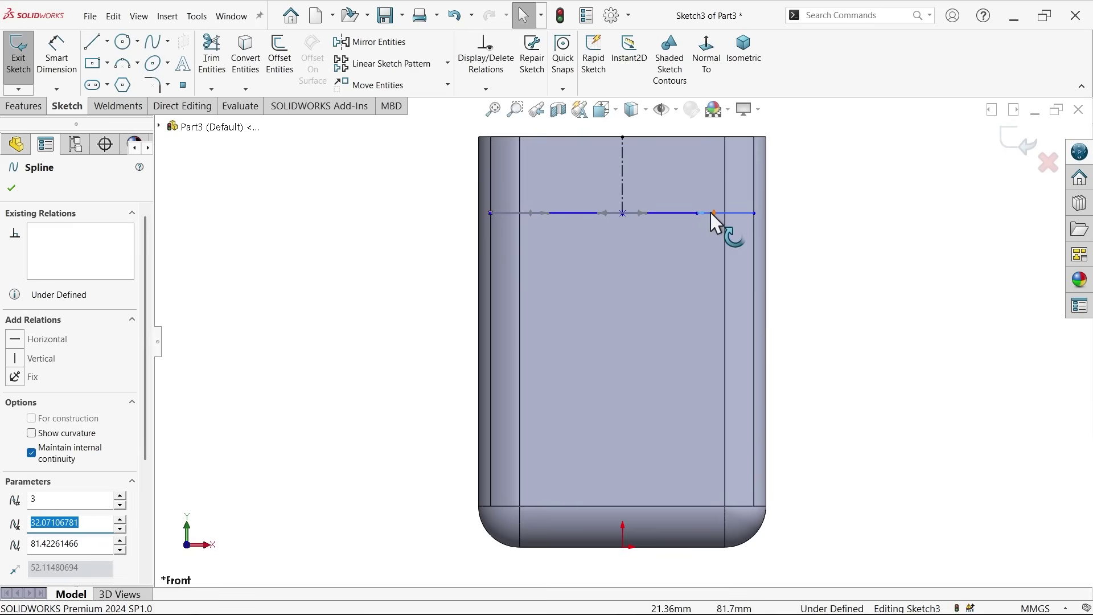
pyautogui.moveTo(712, 214); pyautogui.dragTo(708, 181)
pyautogui.moveTo(603, 213); pyautogui.dragTo(602, 227)
pyautogui.moveTo(531, 213); pyautogui.dragTo(531, 261)
pyautogui.click(415, 249)
# Step: Dimension both spline tangent handles at 45° to the vertical centreline
pyautogui.scroll(-2, 644, 202)
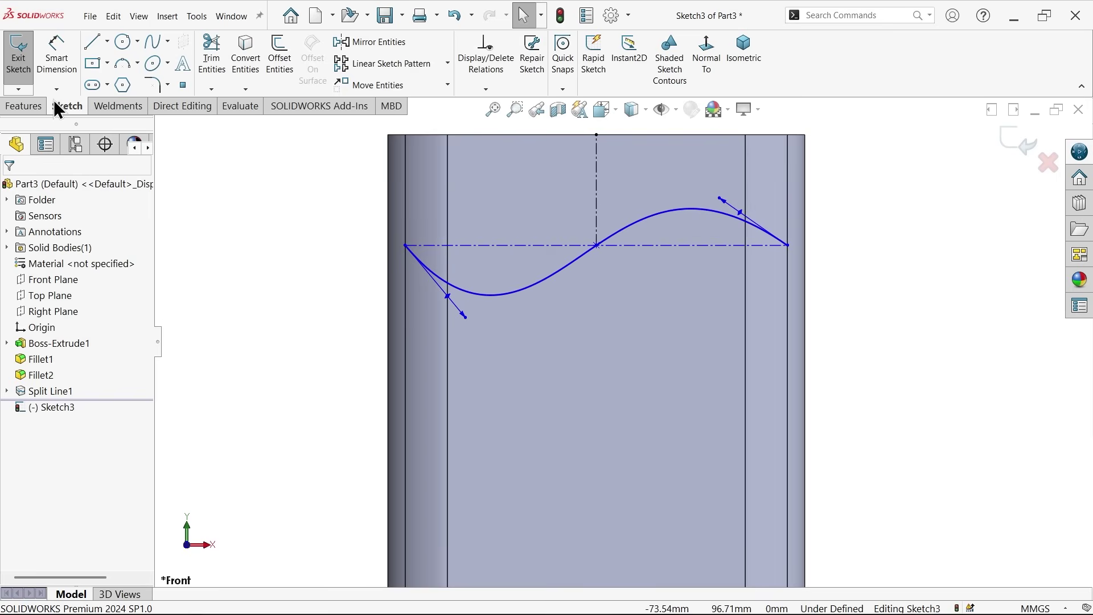
pyautogui.click(57, 67)
pyautogui.scroll(-2, 596, 265)
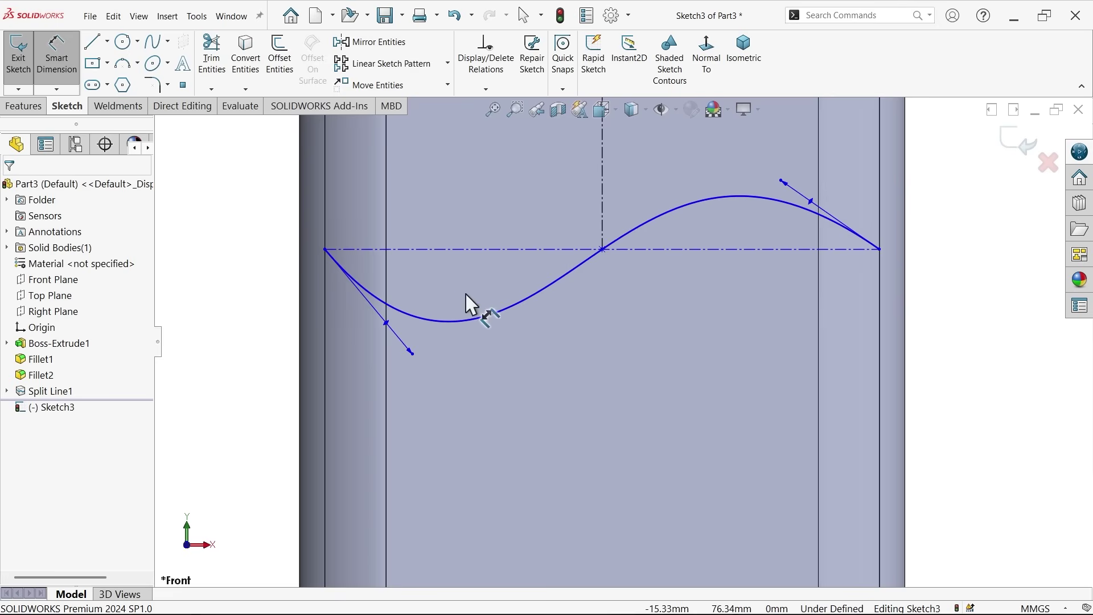
pyautogui.click(390, 326)
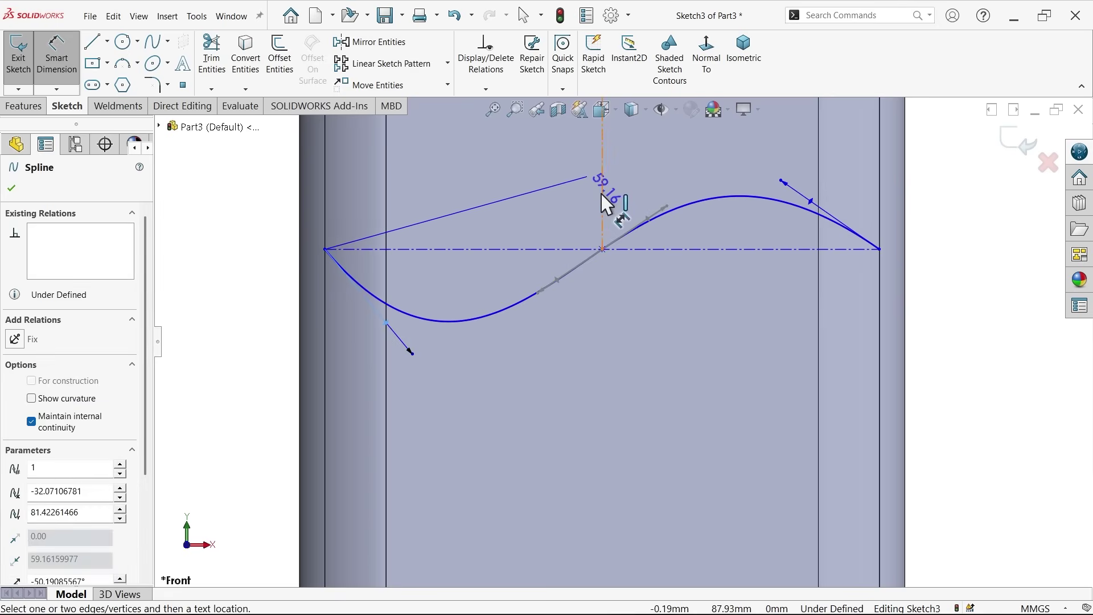
pyautogui.click(603, 200)
pyautogui.click(484, 183)
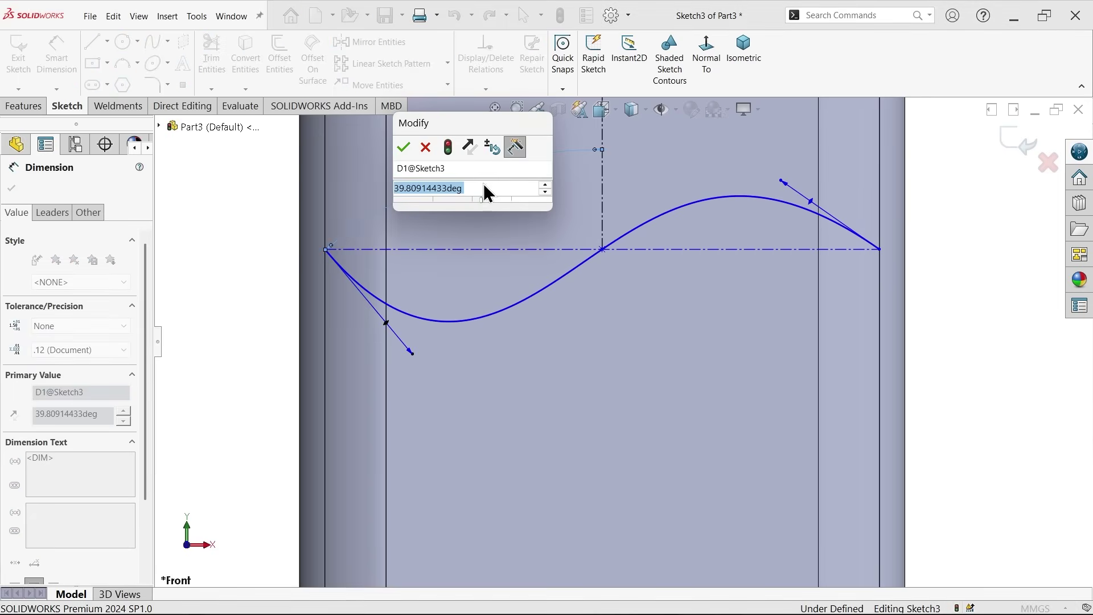
pyautogui.write('45')
pyautogui.click(409, 148)
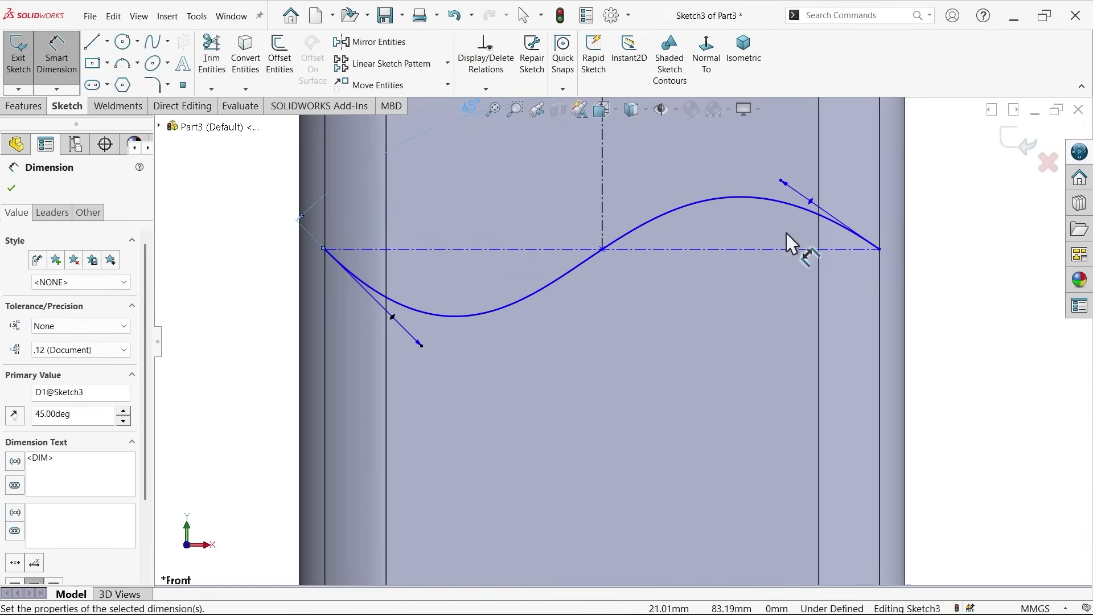
pyautogui.click(813, 209)
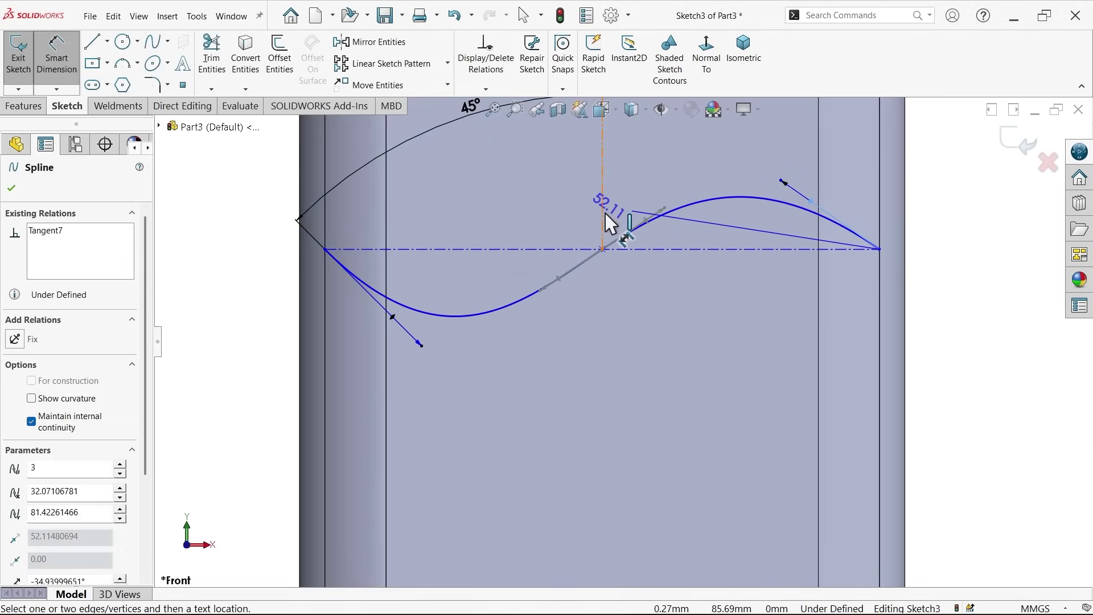
pyautogui.click(604, 224)
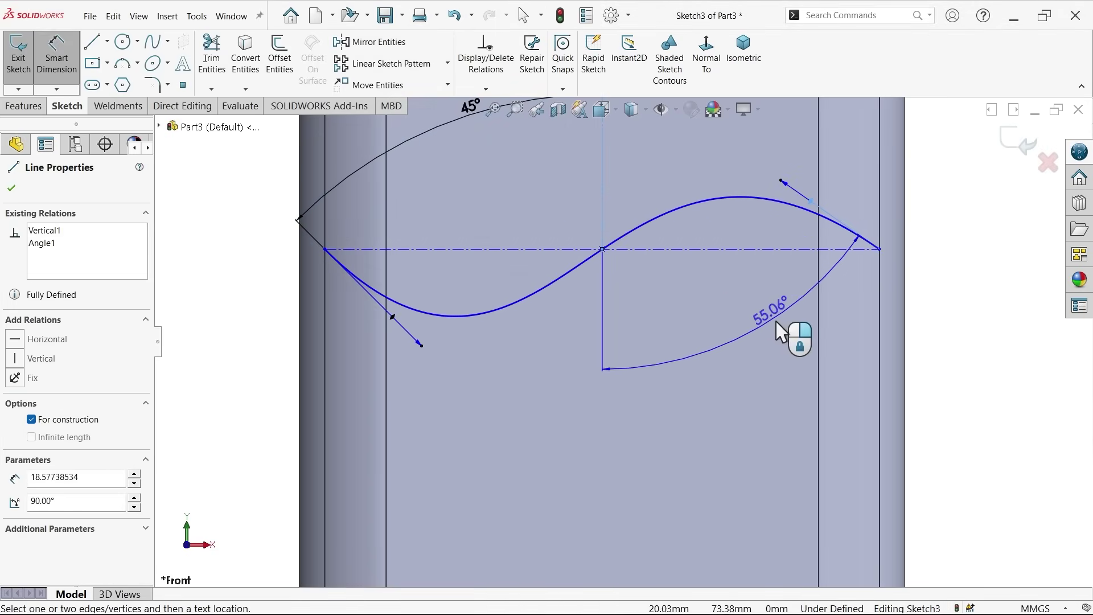
pyautogui.click(788, 353)
pyautogui.write('45')
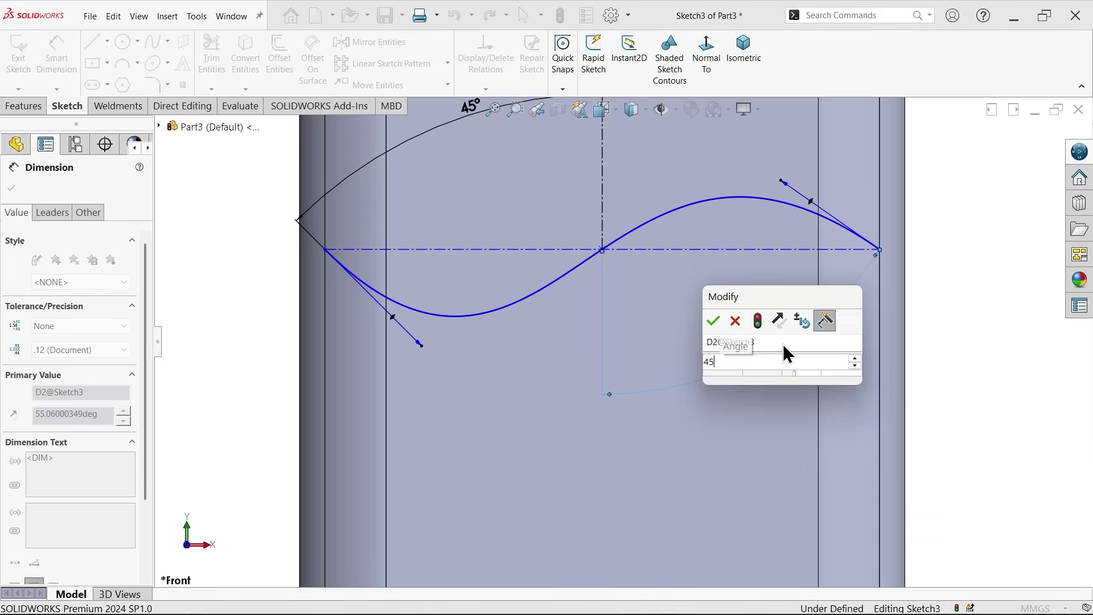
pyautogui.press('Return')
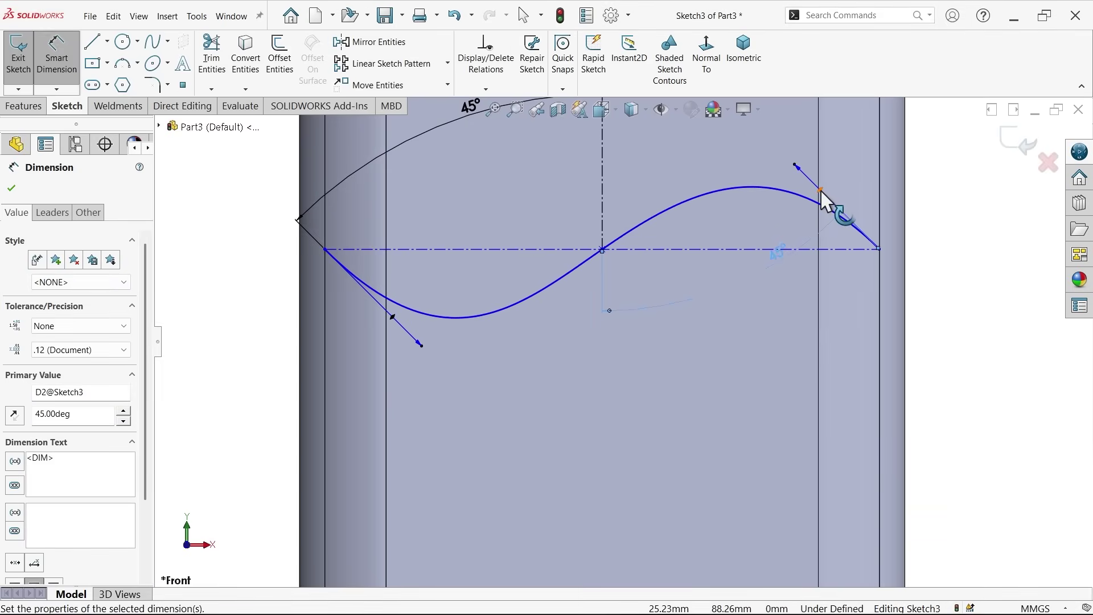
# Step: Set both spline tangent handle lengths to 35 mm
pyautogui.click(820, 191)
pyautogui.click(941, 187)
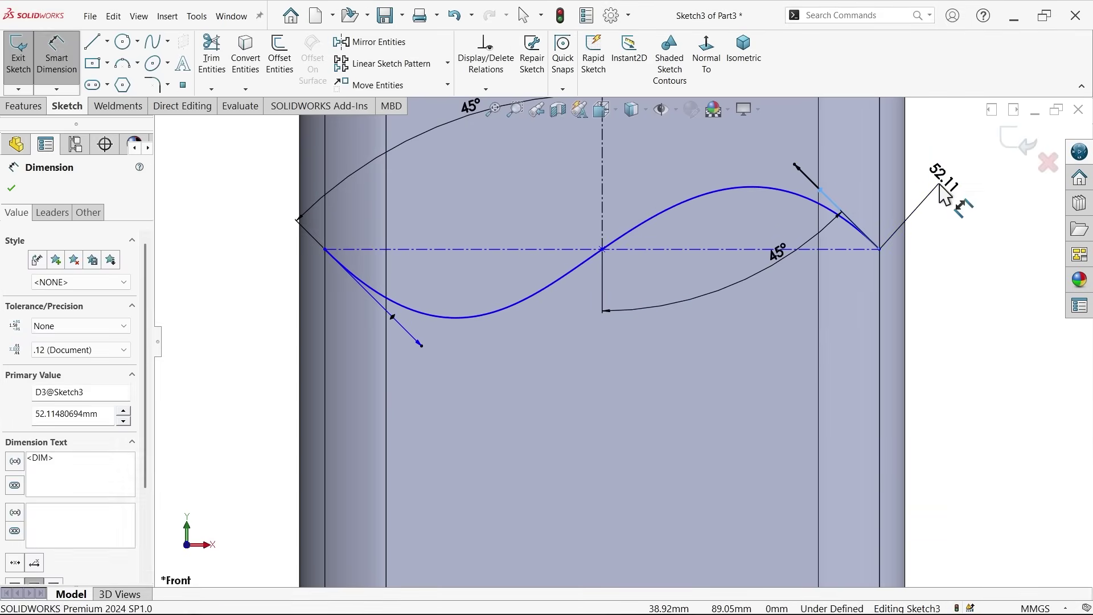
pyautogui.click(943, 190)
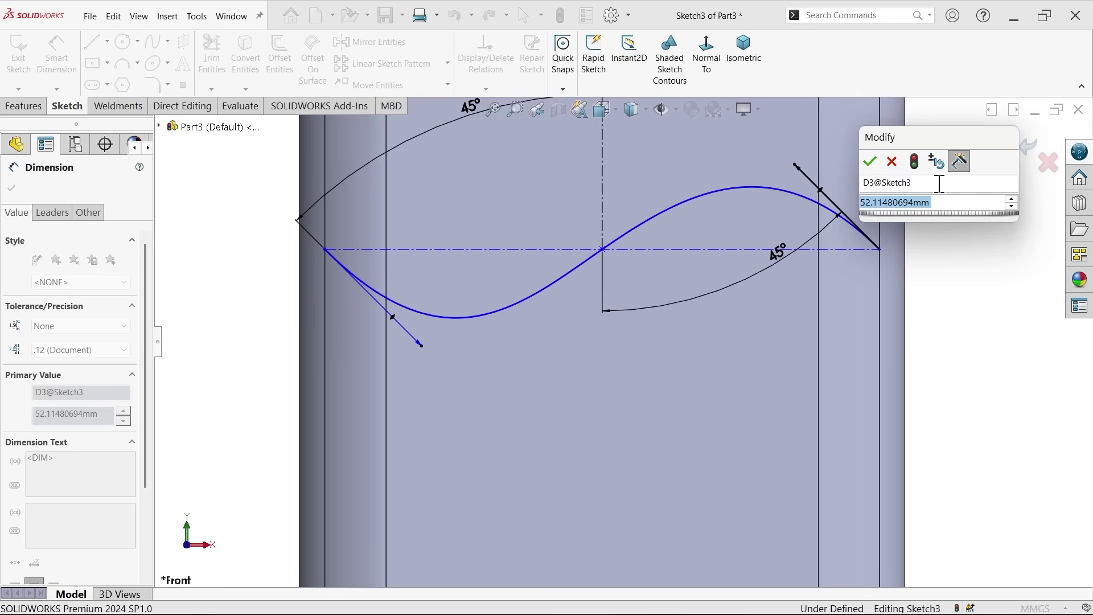
pyautogui.write('35')
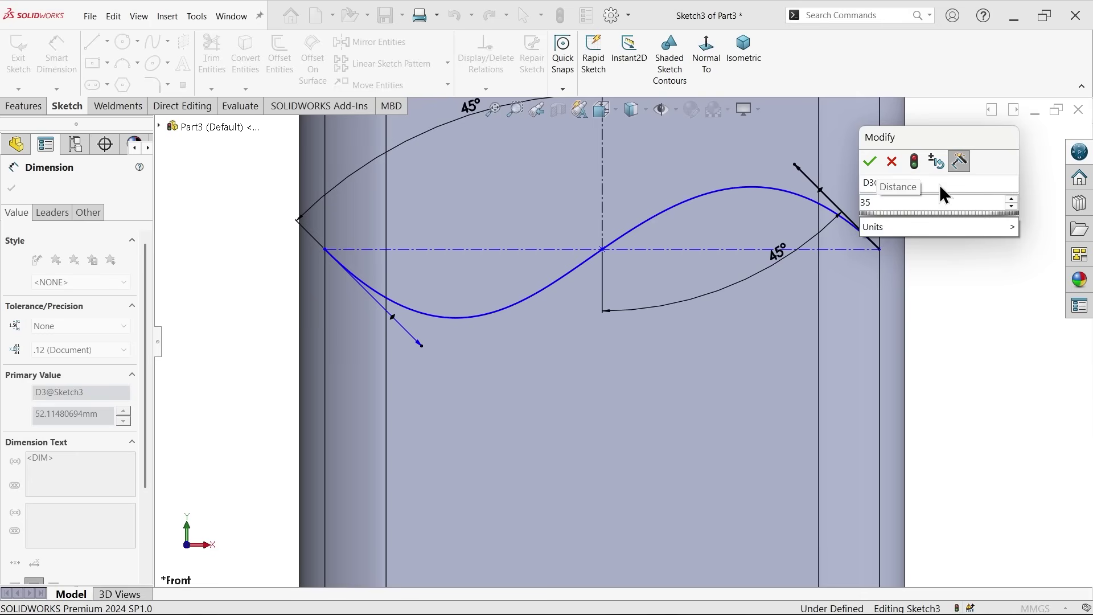
pyautogui.click(871, 162)
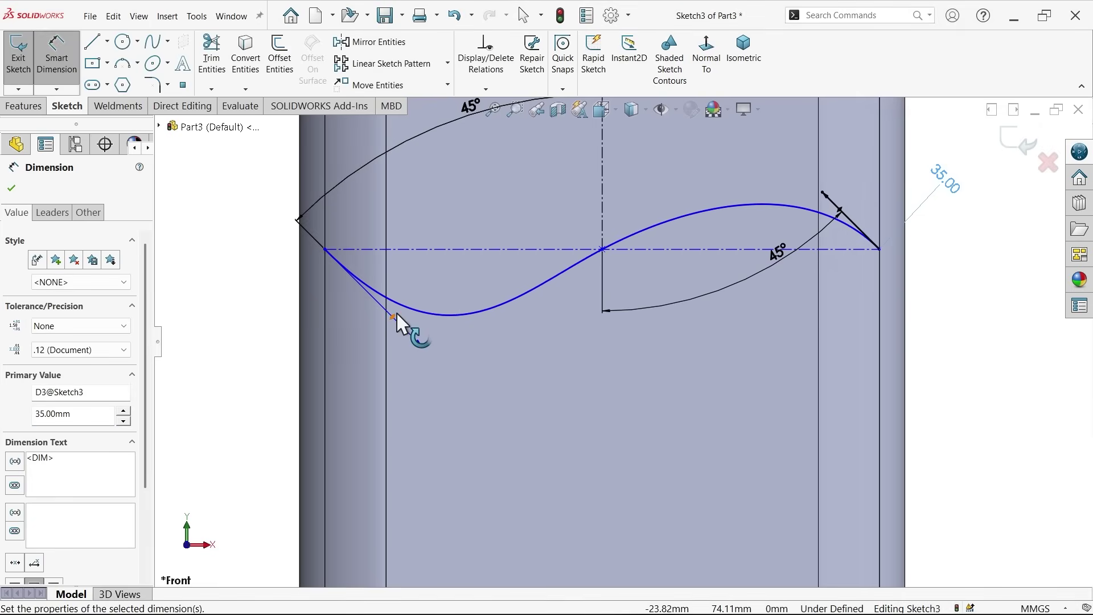
pyautogui.click(396, 320)
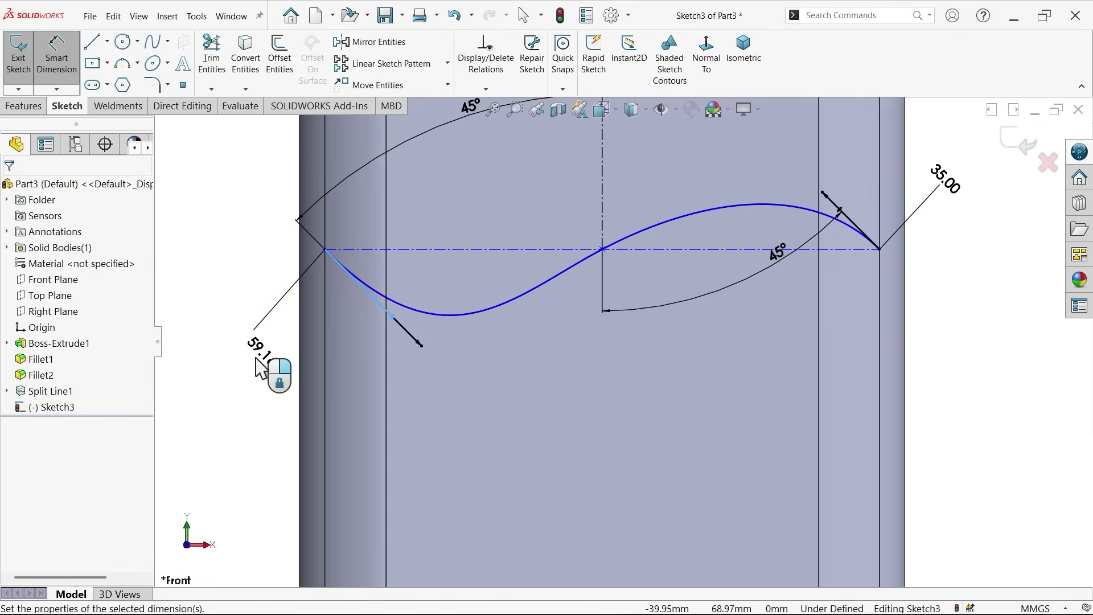
pyautogui.click(268, 367)
pyautogui.write('8')
pyautogui.write('5')
pyautogui.press('BackSpace')
pyautogui.press('BackSpace')
pyautogui.write('35')
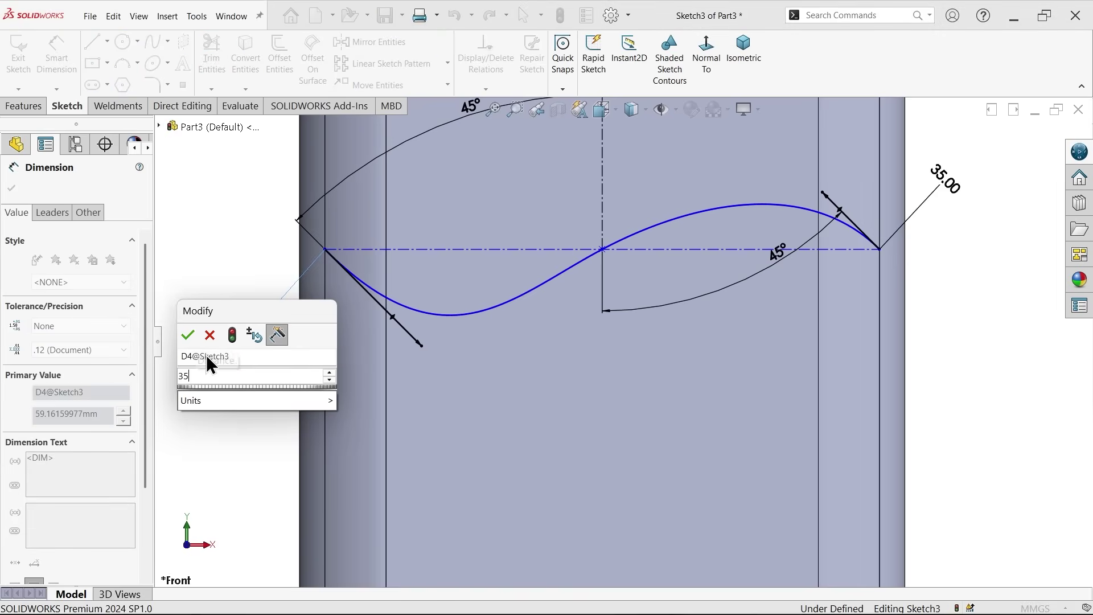
pyautogui.click(188, 335)
# Step: Dimension the horizontal centreline 85 mm above the origin and return to isometric view
pyautogui.scroll(5, 626, 279)
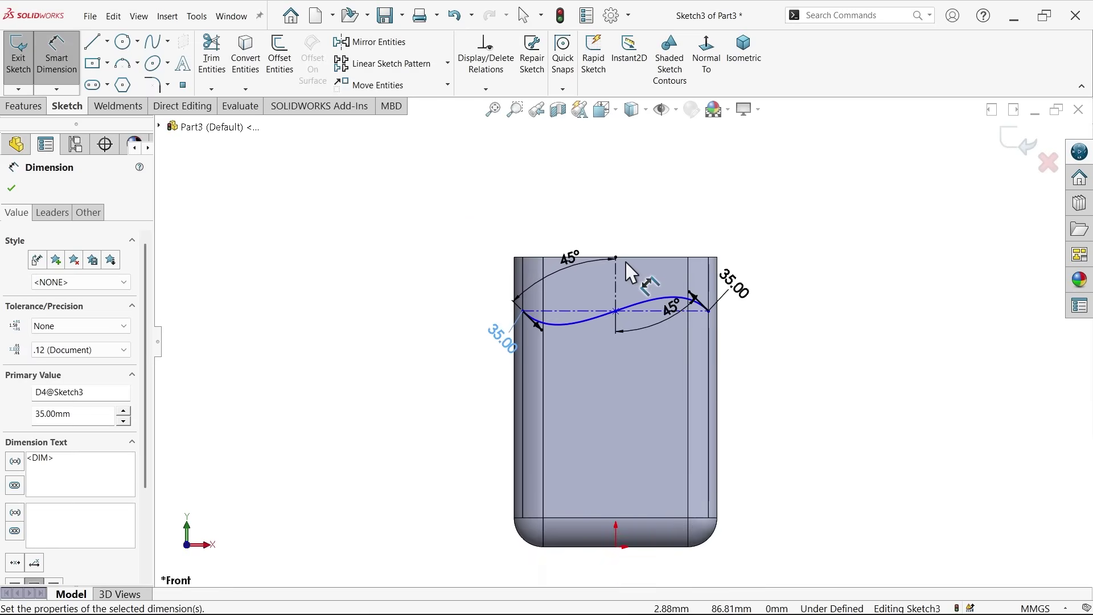
pyautogui.scroll(-1, 669, 478)
pyautogui.click(605, 559)
pyautogui.click(639, 276)
pyautogui.click(763, 356)
pyautogui.write('85')
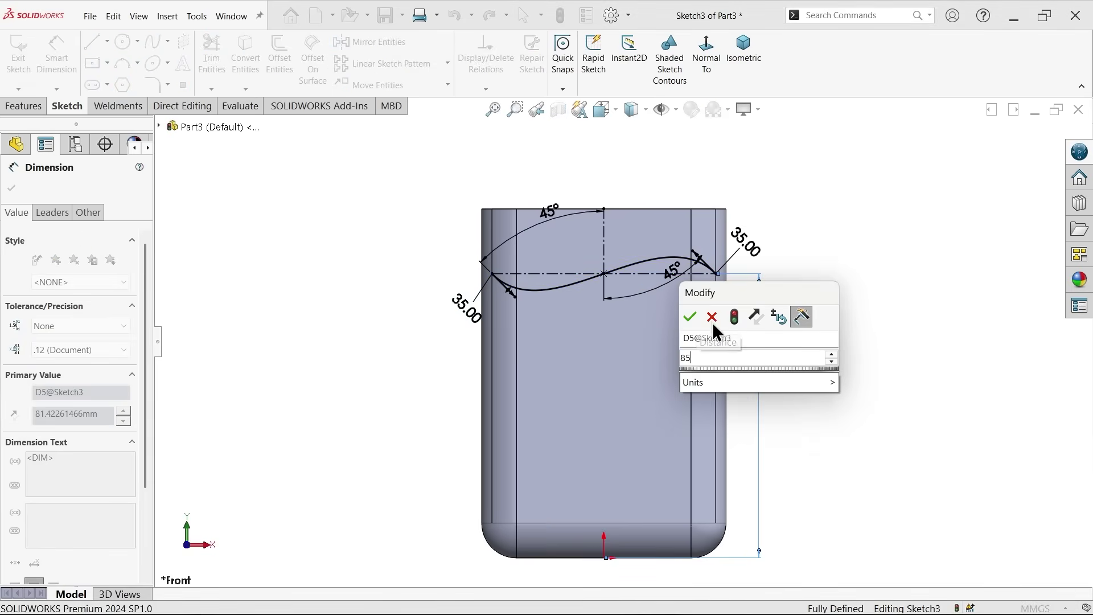
pyautogui.click(690, 317)
pyautogui.scroll(-2, 669, 282)
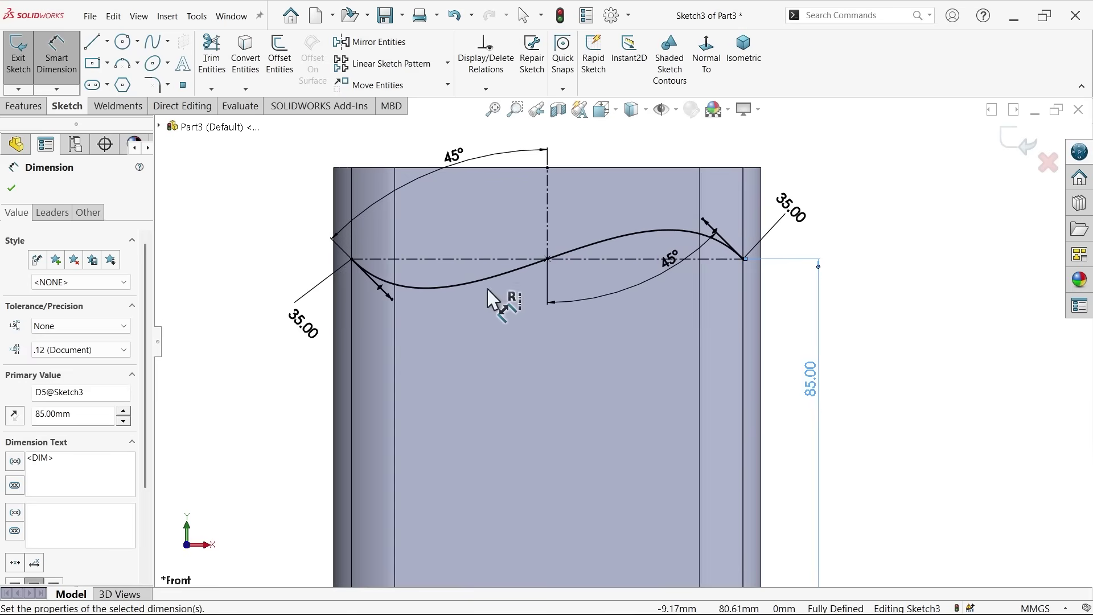
pyautogui.click(744, 50)
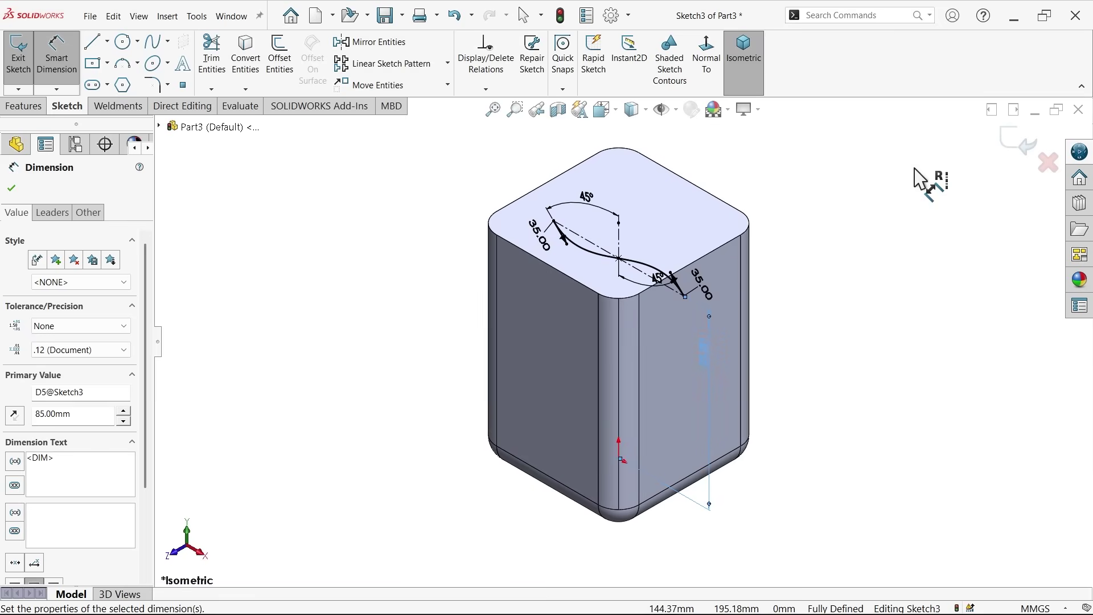
# Step: Project Sketch3's S-wave onto the bottle's side and corner fillet faces as Curve1
pyautogui.click(1020, 145)
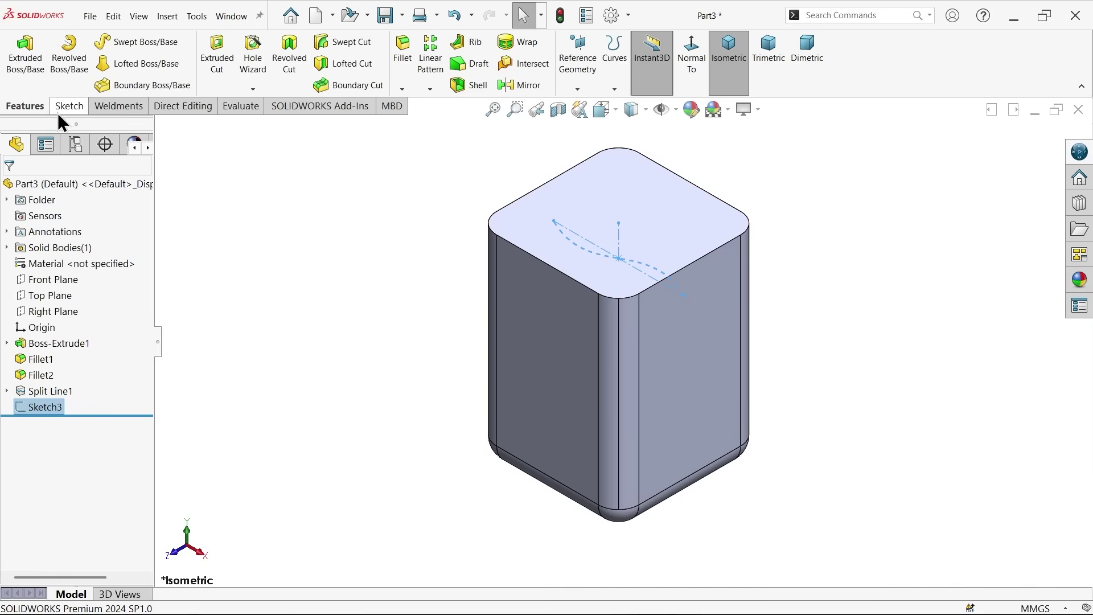
pyautogui.click(611, 94)
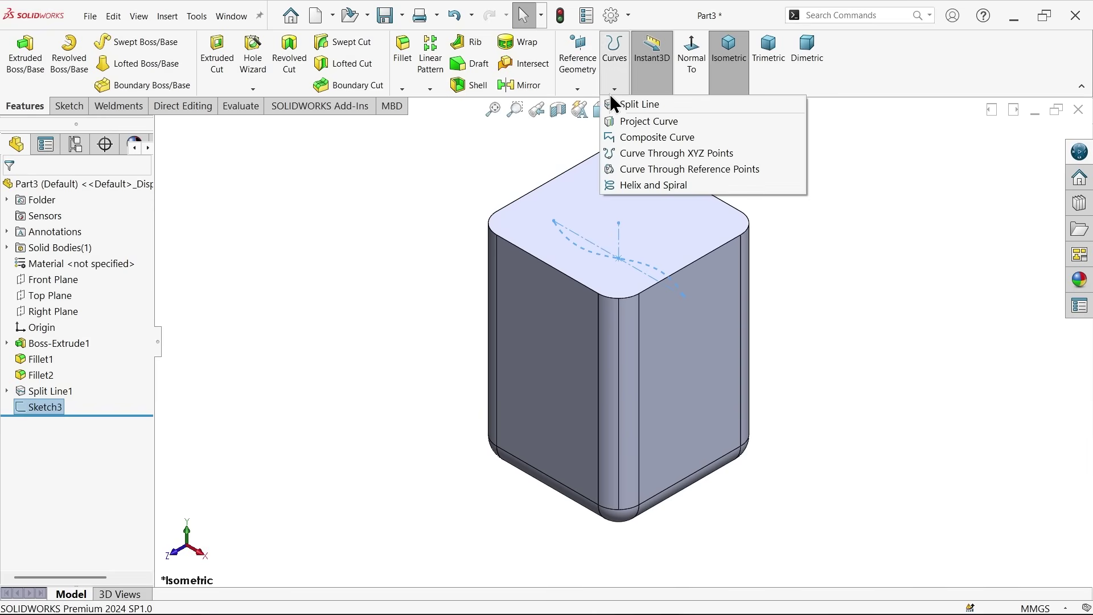
pyautogui.click(668, 120)
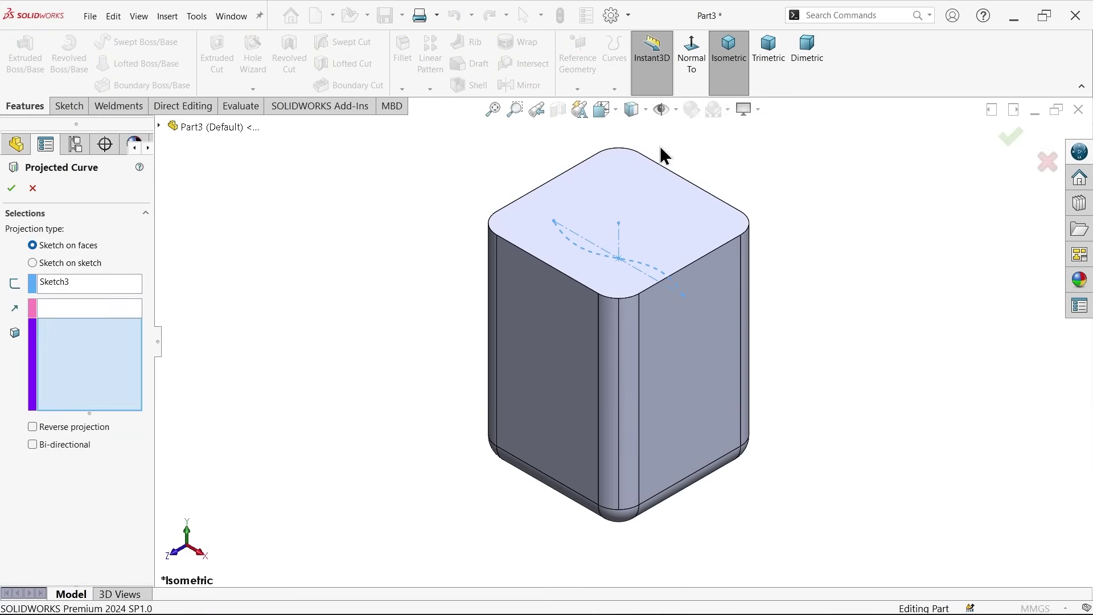
pyautogui.click(564, 239)
pyautogui.click(607, 326)
pyautogui.scroll(-4, 598, 336)
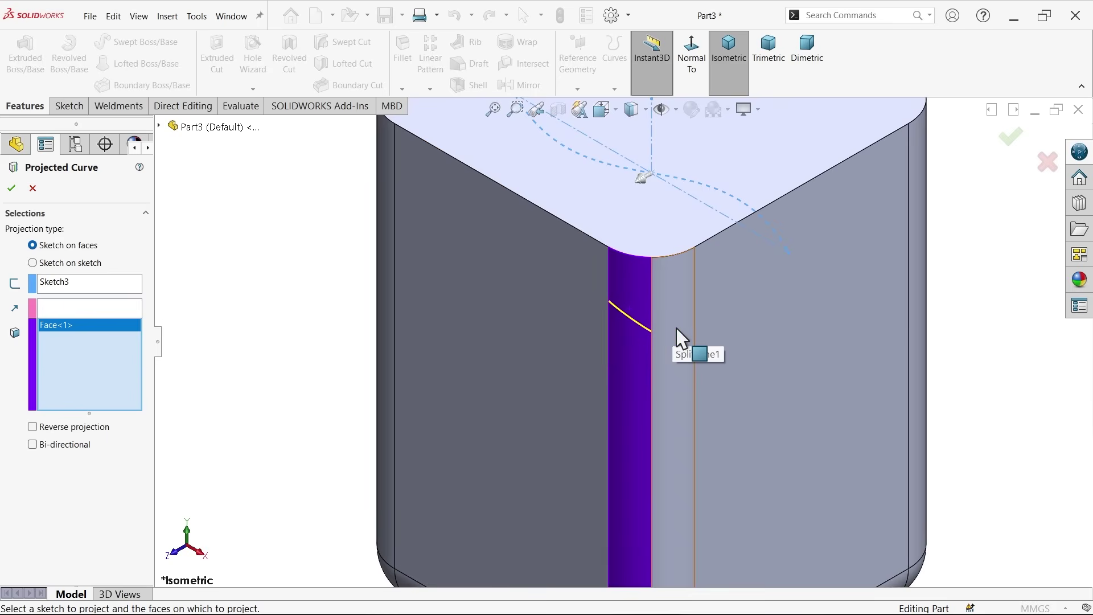
pyautogui.click(569, 312)
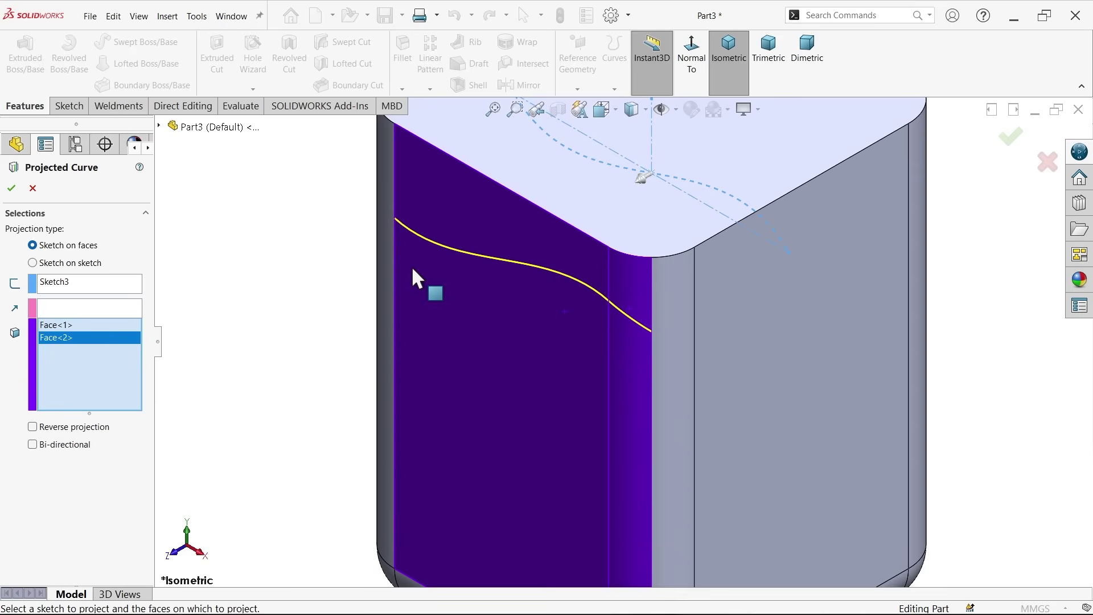
pyautogui.click(387, 257)
pyautogui.moveTo(281, 325)
pyautogui.mouseDown(button='middle')
pyautogui.moveTo(334, 313)
pyautogui.moveTo(275, 313)
pyautogui.moveTo(279, 329)
pyautogui.mouseUp(button='middle')
pyautogui.click(11, 189)
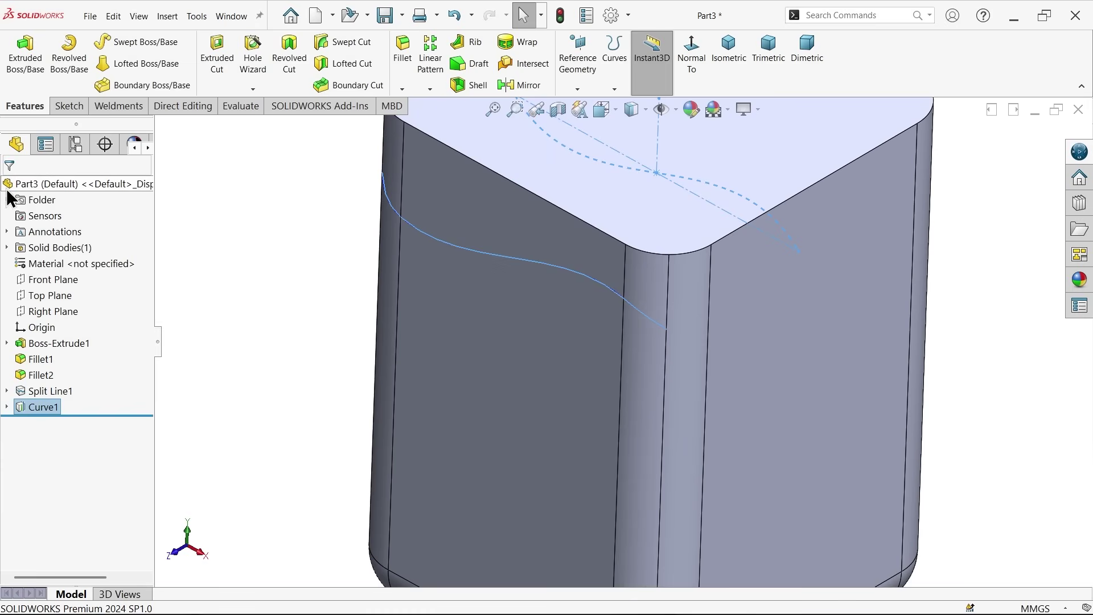
# Step: Swept-cut a 3.5 mm circular profile along Curve1 to create Cut-Sweep1
pyautogui.click(306, 283)
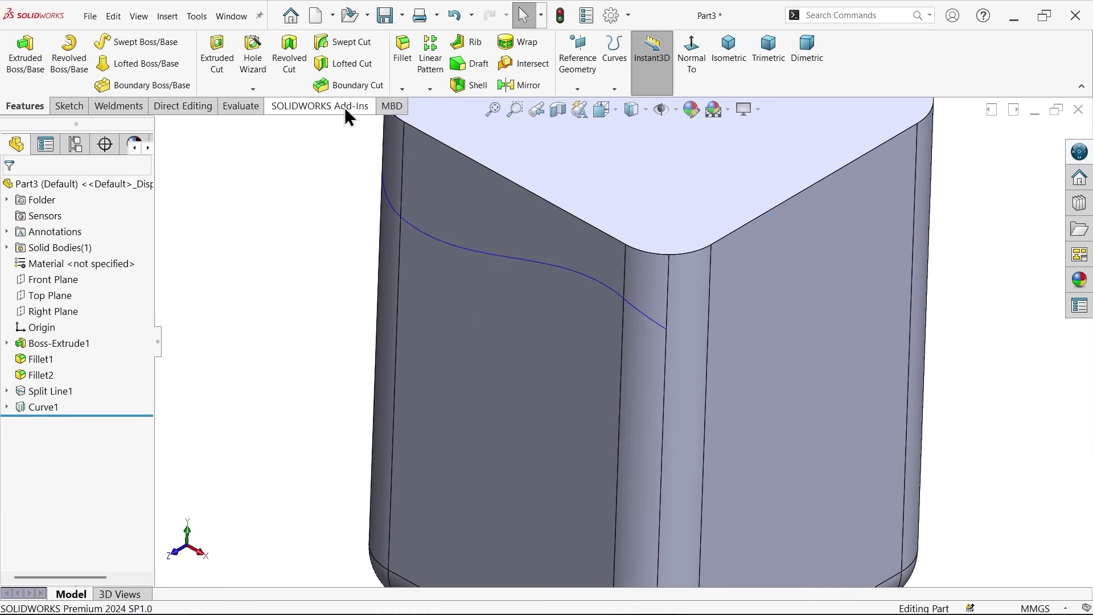
pyautogui.click(352, 42)
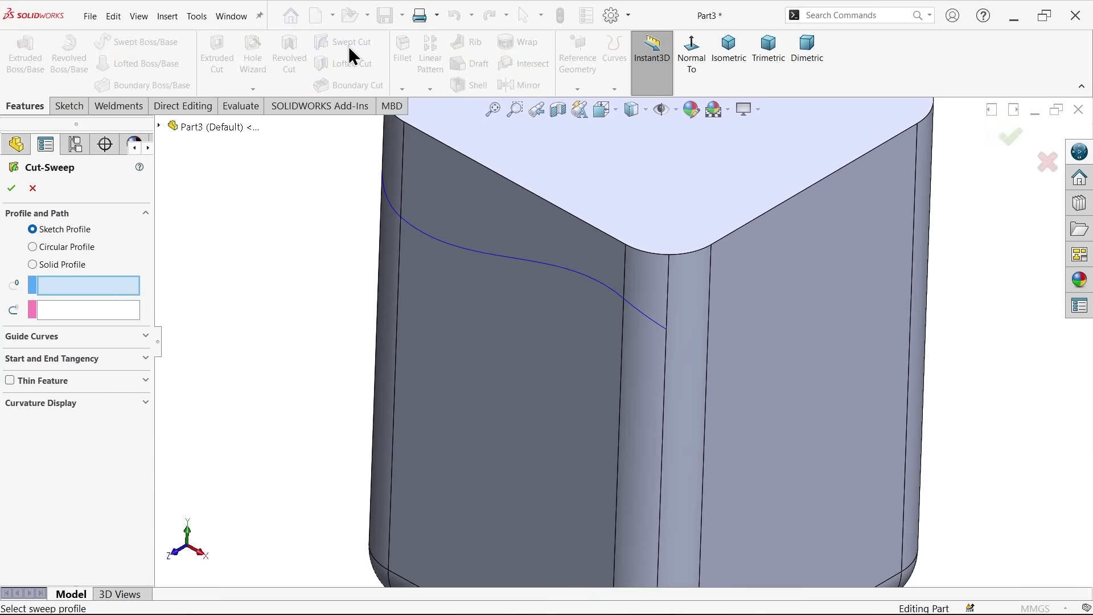
pyautogui.click(66, 251)
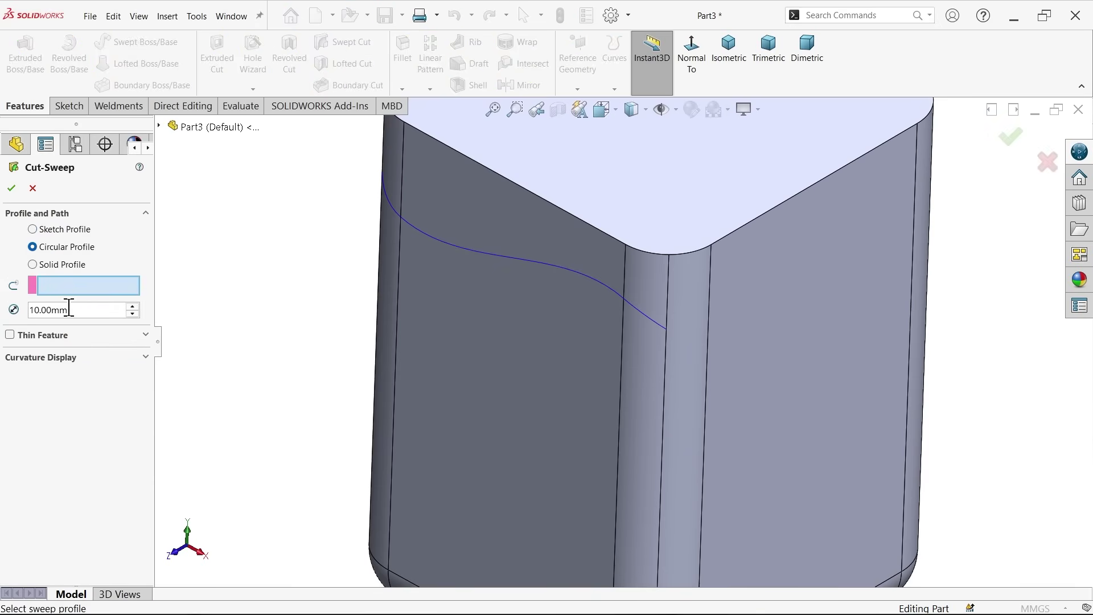
pyautogui.click(27, 305)
pyautogui.write('3.5')
pyautogui.press('Tab')
pyautogui.click(496, 256)
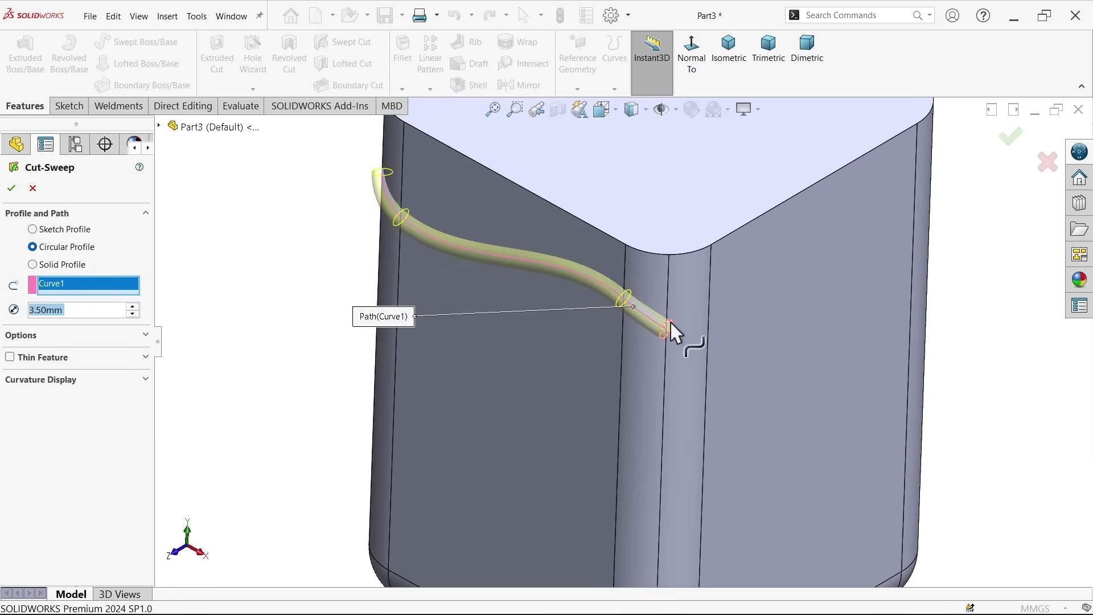
pyautogui.moveTo(671, 330)
pyautogui.mouseDown(button='middle')
pyautogui.moveTo(600, 296)
pyautogui.moveTo(666, 330)
pyautogui.mouseUp(button='middle')
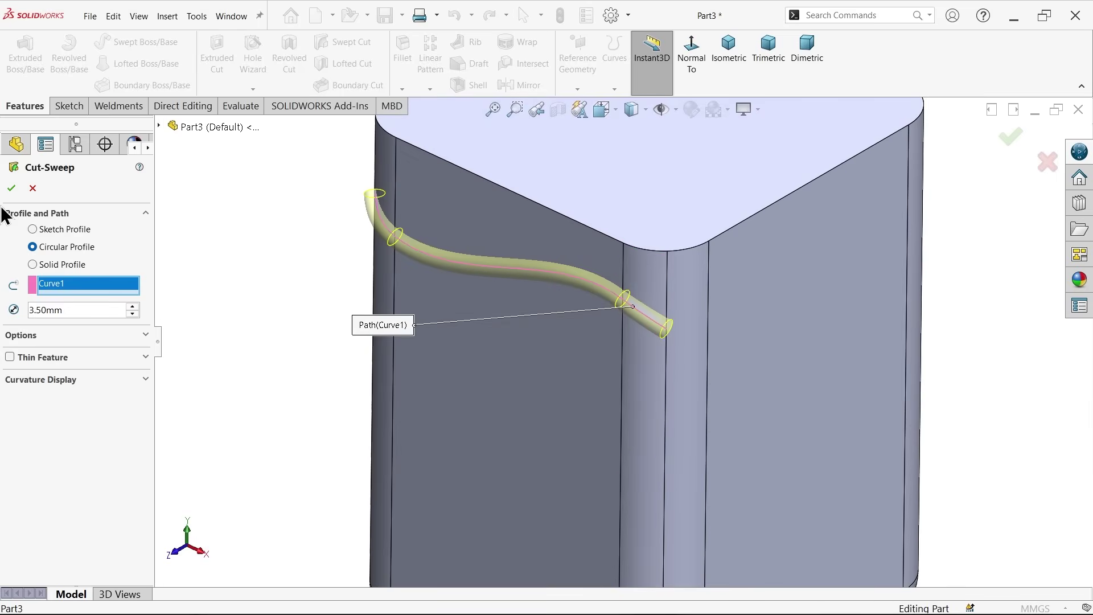
pyautogui.click(10, 191)
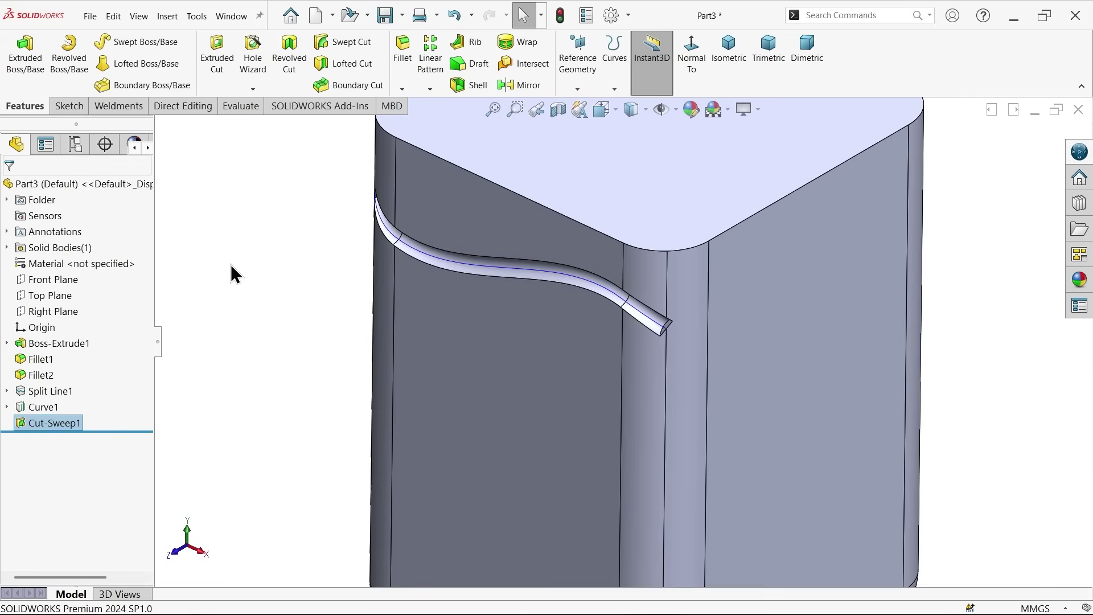
# Step: Fit the bottle in view and briefly show, then hide, the temporary axes
pyautogui.press('f')
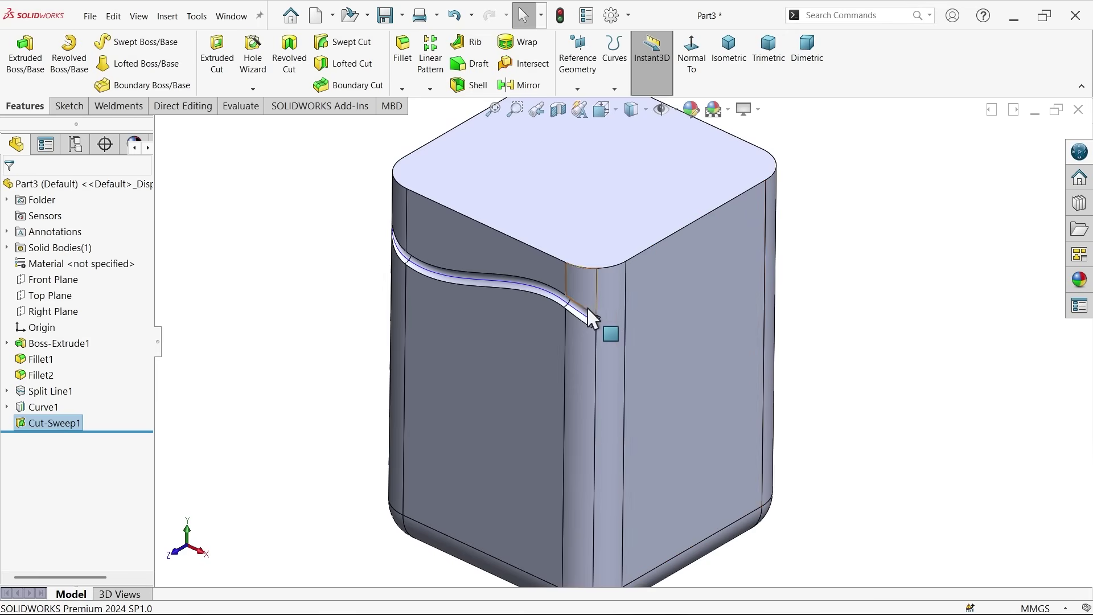
pyautogui.press('f')
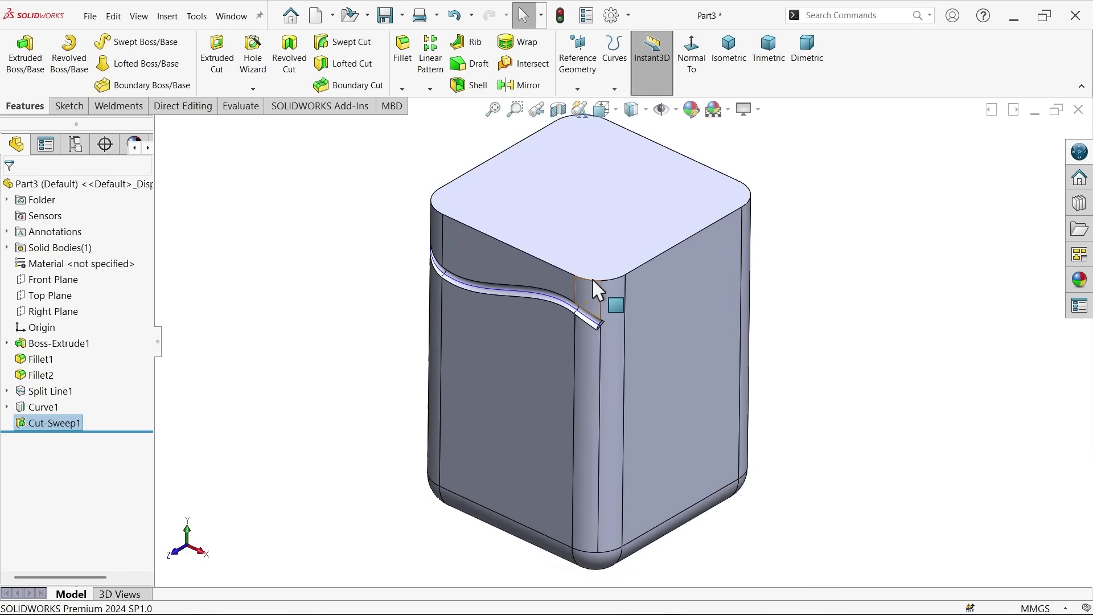
pyautogui.click(678, 116)
pyautogui.click(685, 154)
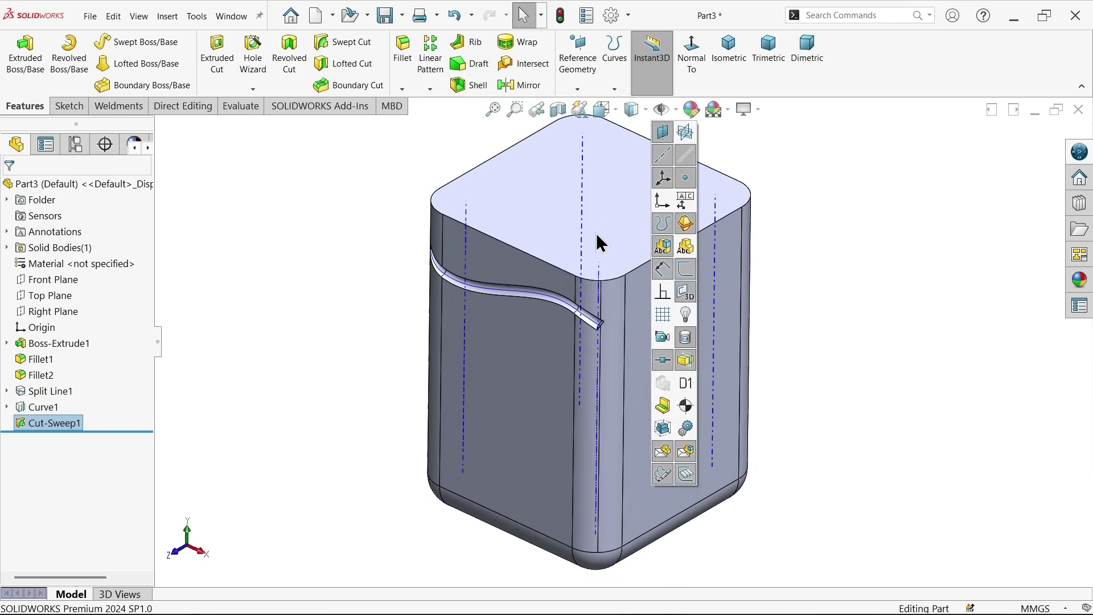
pyautogui.moveTo(462, 275); pyautogui.dragTo(313, 403, button='middle')
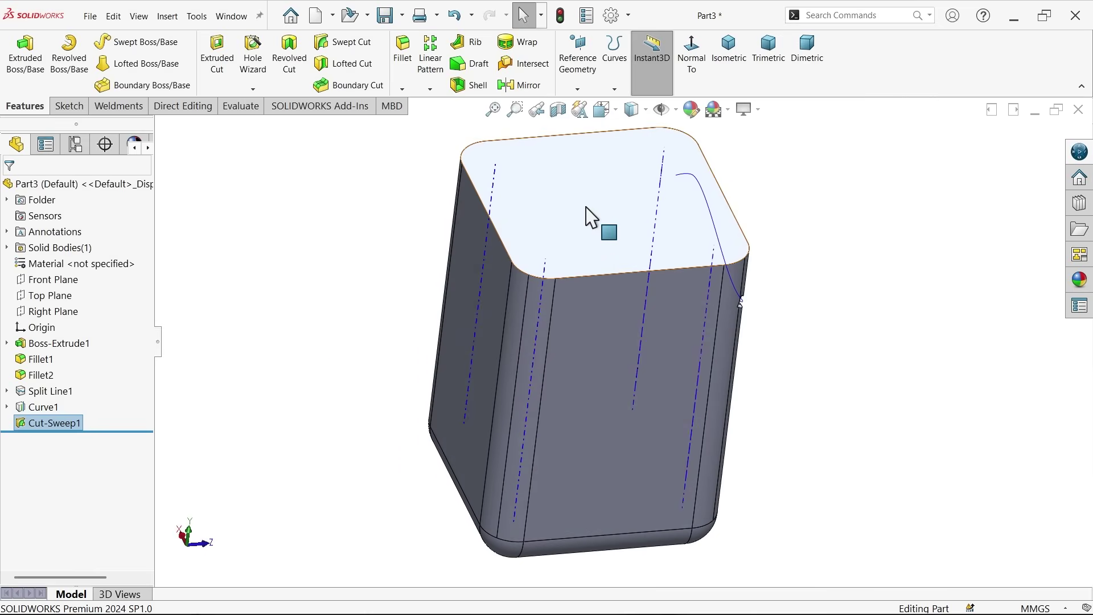
pyautogui.click(678, 114)
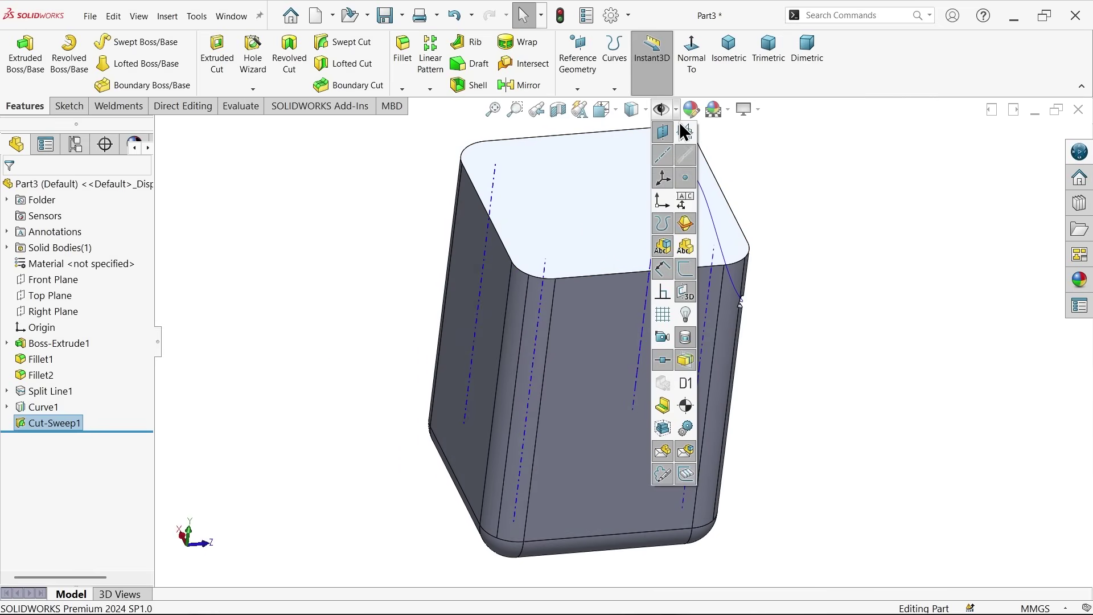
pyautogui.click(686, 155)
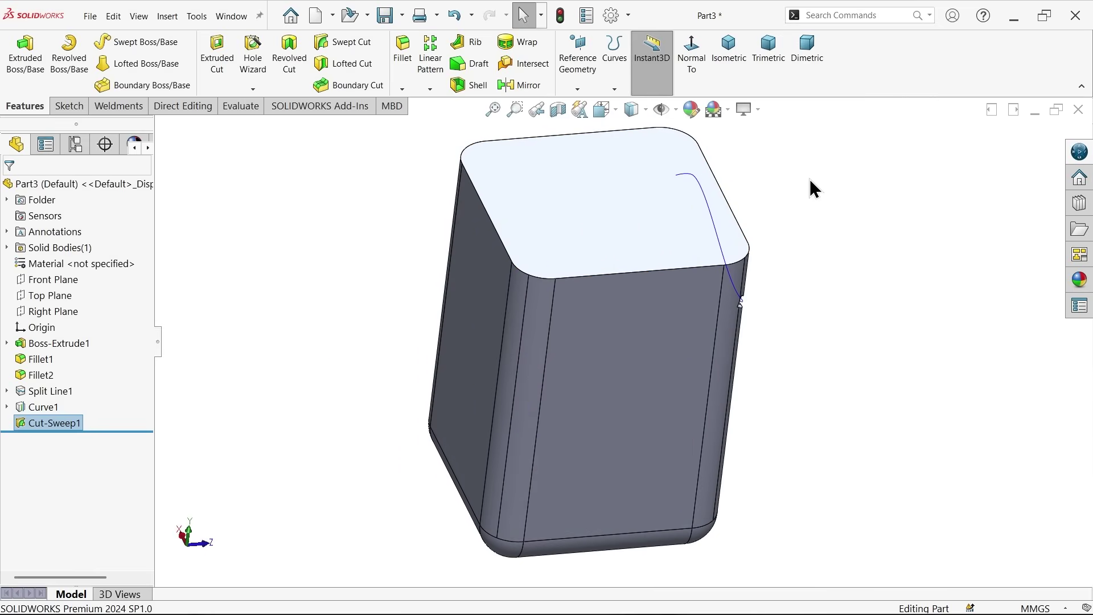
# Step: Create Axis1 from the Front Plane and Right Plane intersection, then view isometric
pyautogui.click(584, 93)
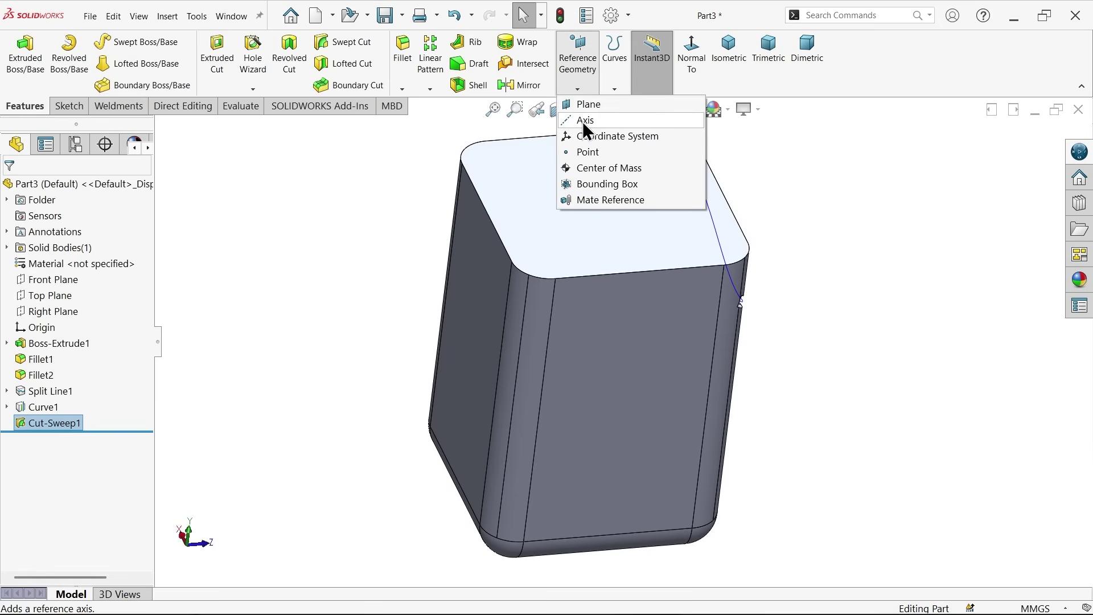
pyautogui.click(583, 121)
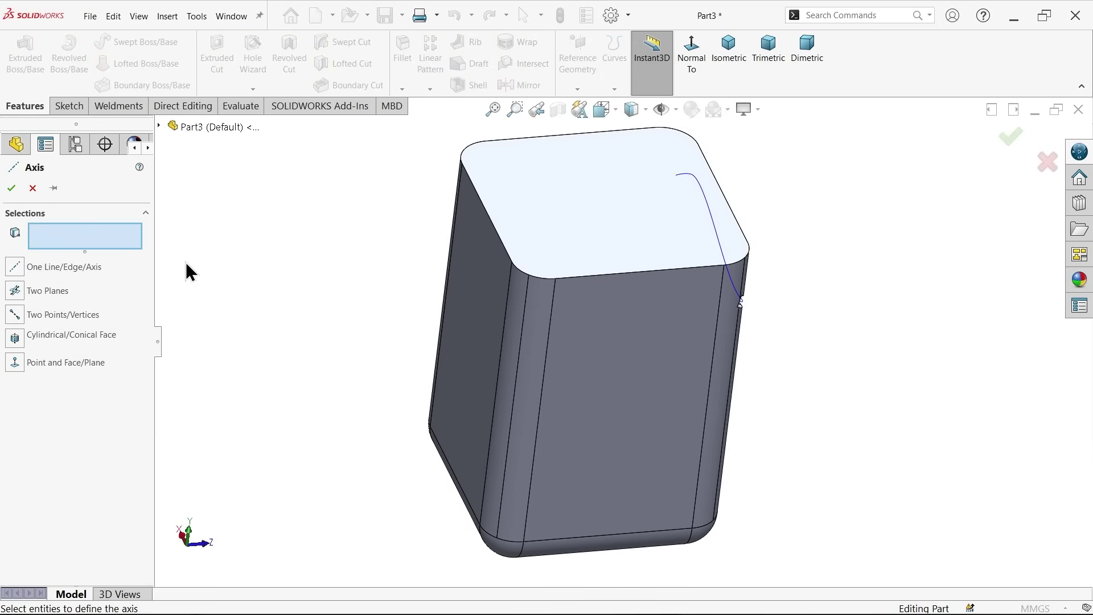
pyautogui.click(159, 127)
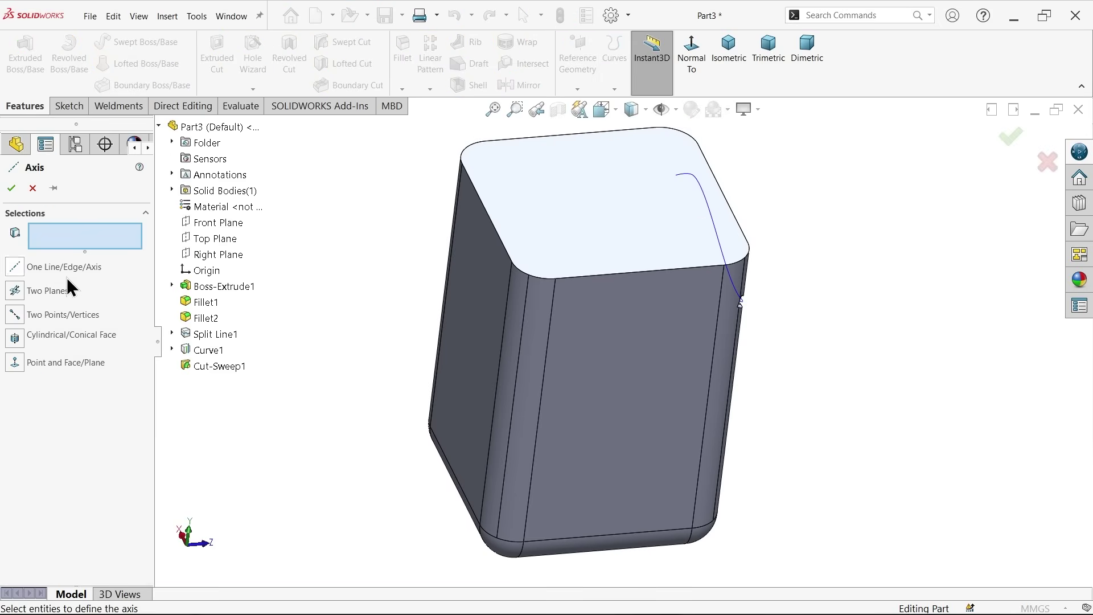
pyautogui.click(219, 222)
pyautogui.click(218, 254)
pyautogui.moveTo(296, 282); pyautogui.dragTo(319, 259, button='middle')
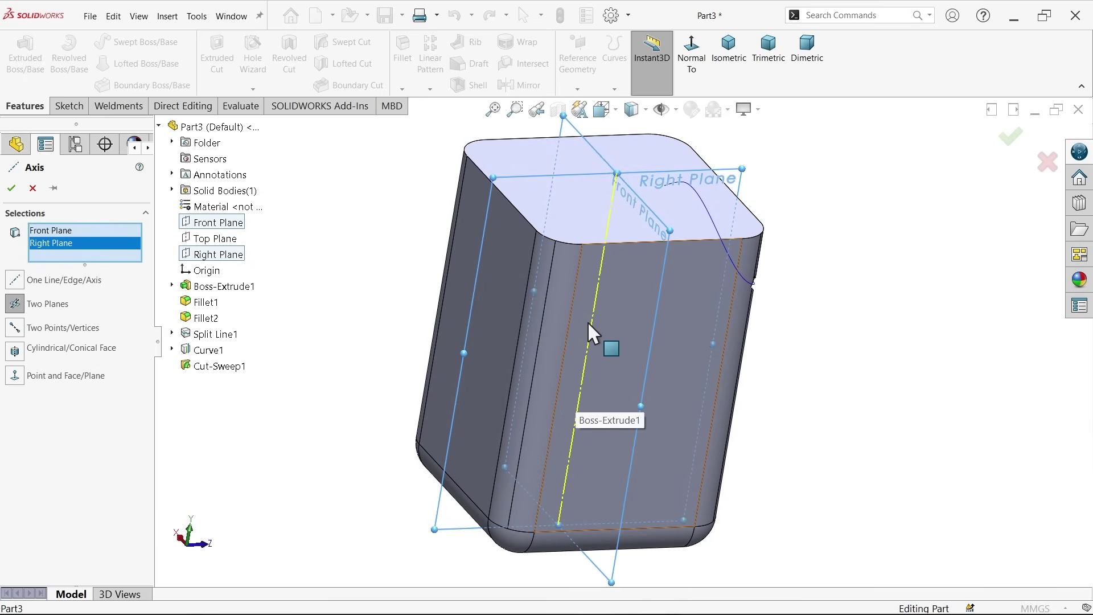
pyautogui.click(12, 189)
pyautogui.moveTo(279, 325); pyautogui.dragTo(296, 319, button='middle')
pyautogui.click(729, 52)
pyautogui.scroll(-2, 706, 272)
# Step: Circular-pattern Cut-Sweep1 about Axis1 into 4 equally spaced instances over 360°
pyautogui.click(397, 188)
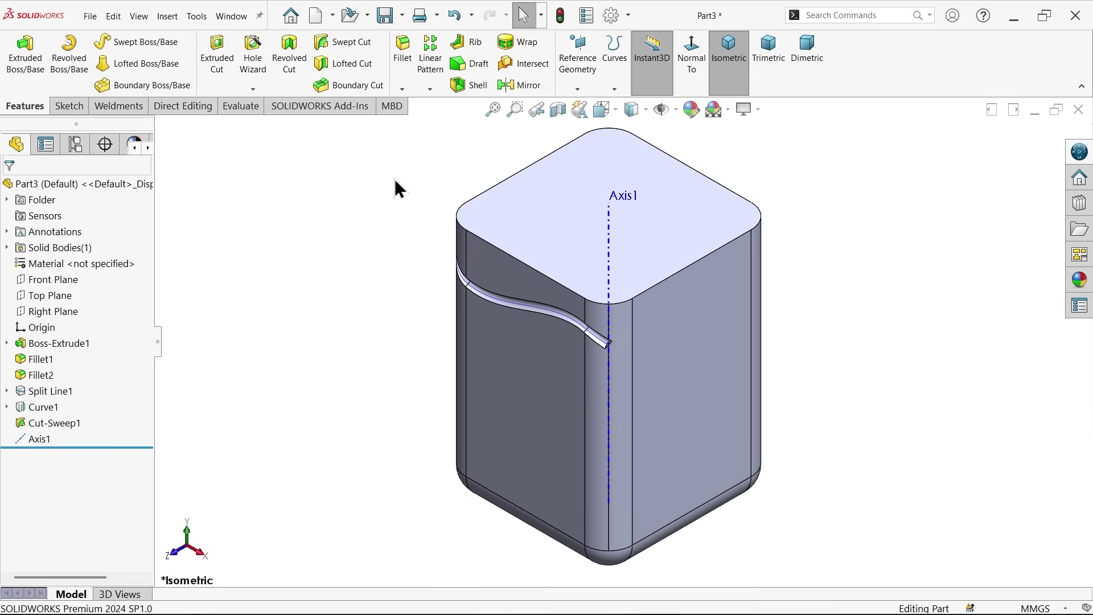
pyautogui.click(433, 91)
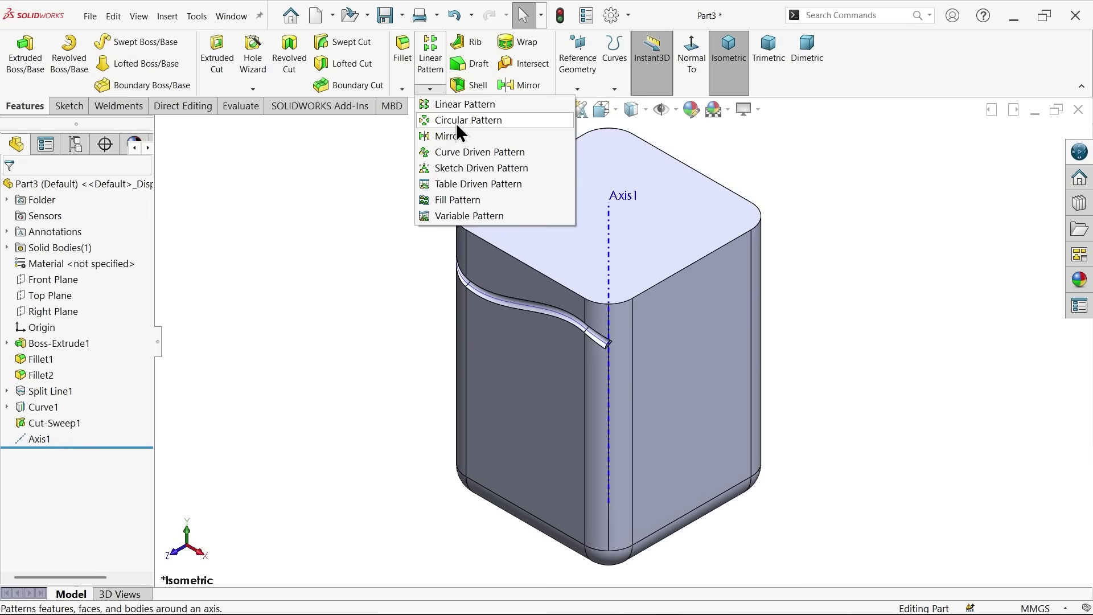
pyautogui.click(456, 123)
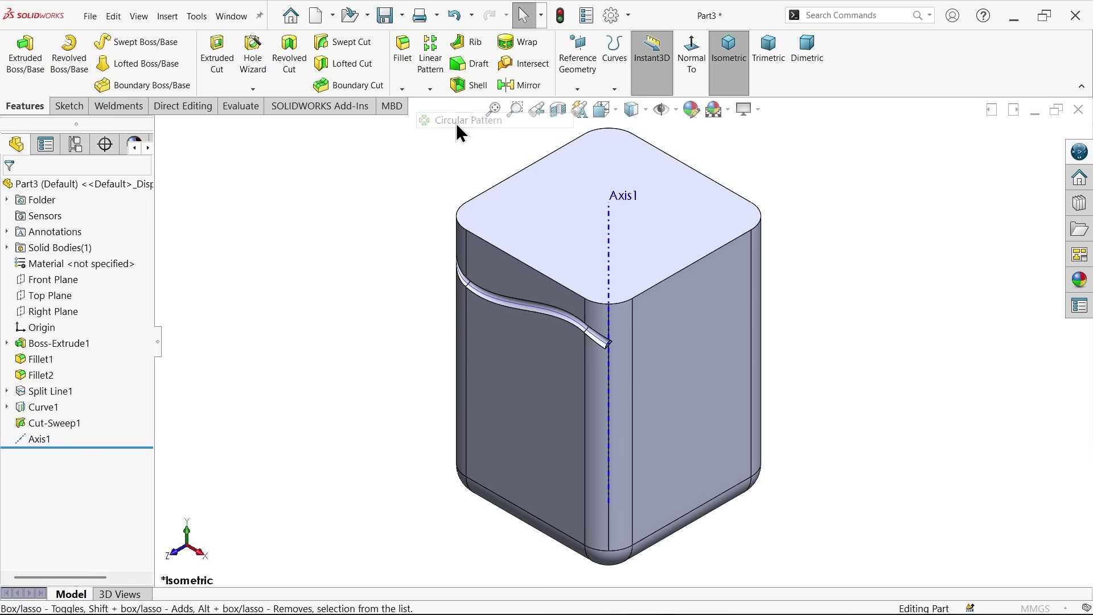
pyautogui.click(71, 231)
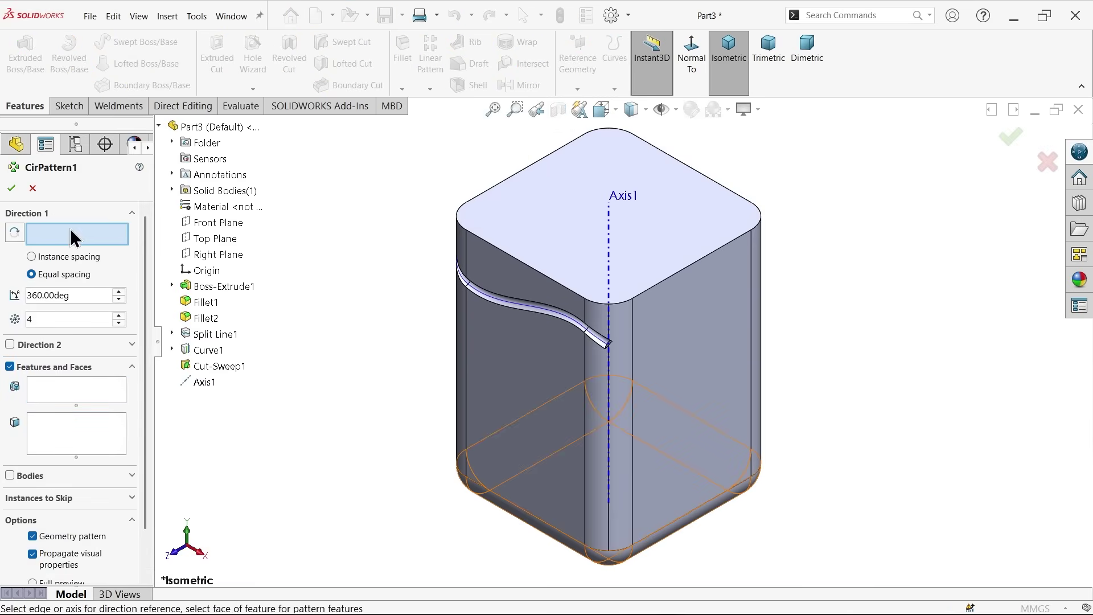
pyautogui.click(612, 267)
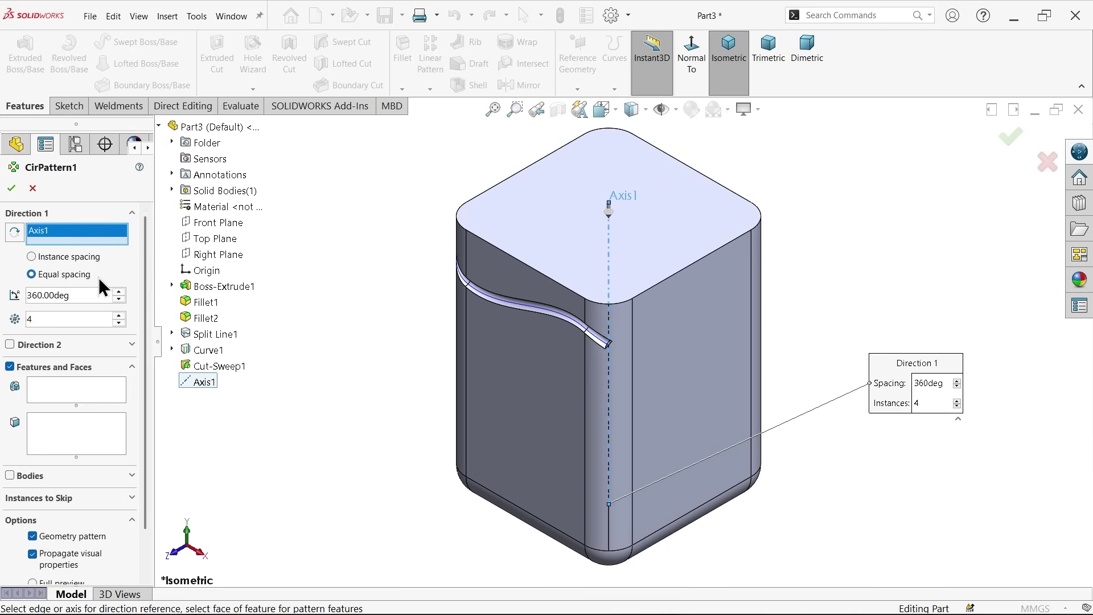
pyautogui.click(51, 389)
pyautogui.scroll(-3, 575, 319)
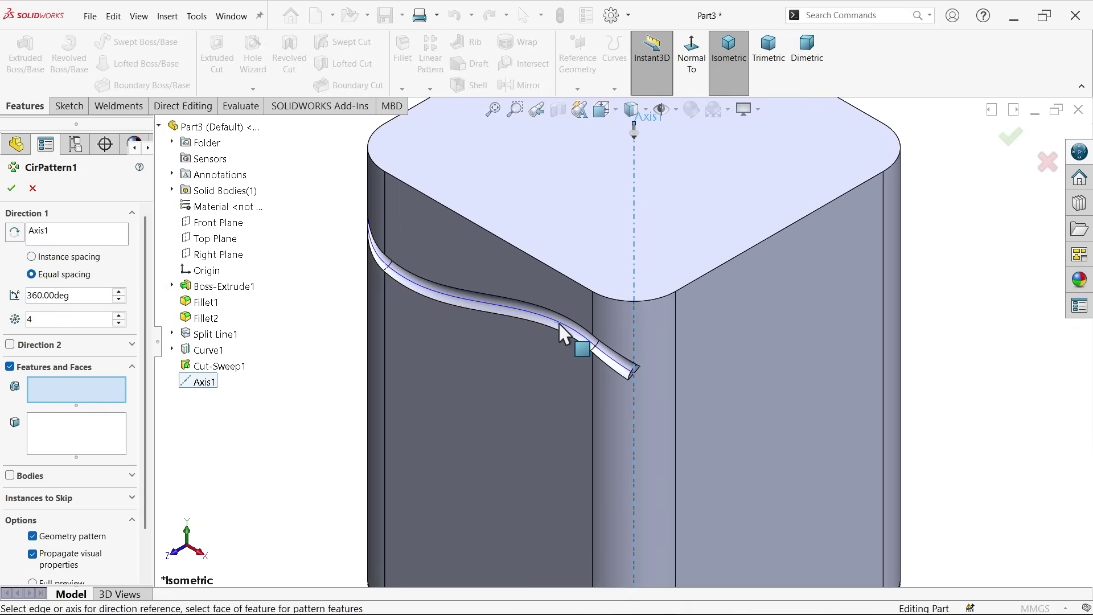
pyautogui.click(569, 335)
pyautogui.scroll(-2, 621, 382)
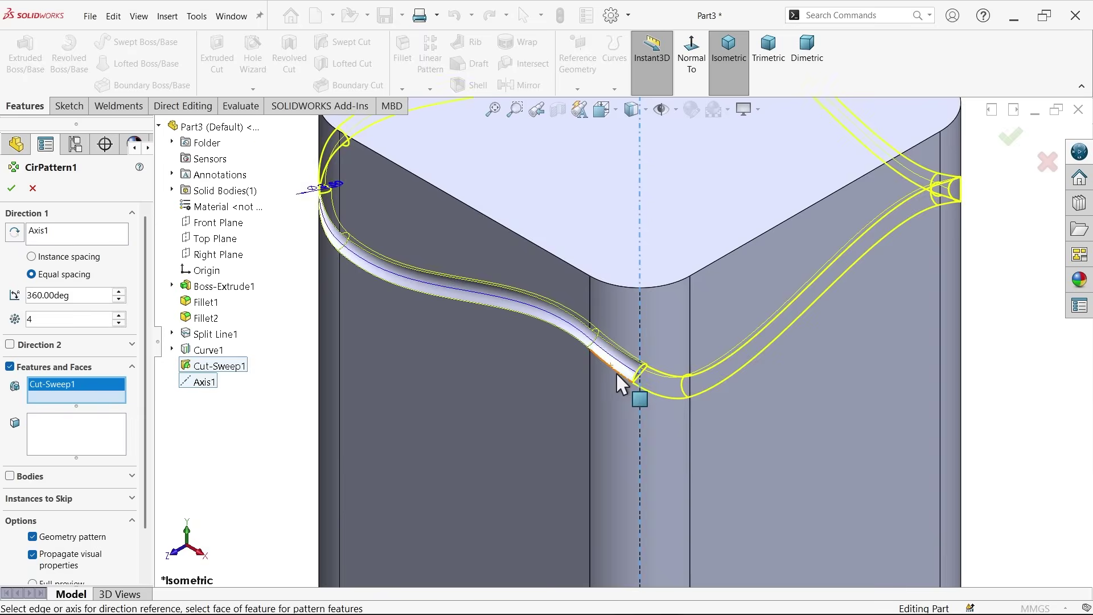
pyautogui.scroll(-1, 616, 385)
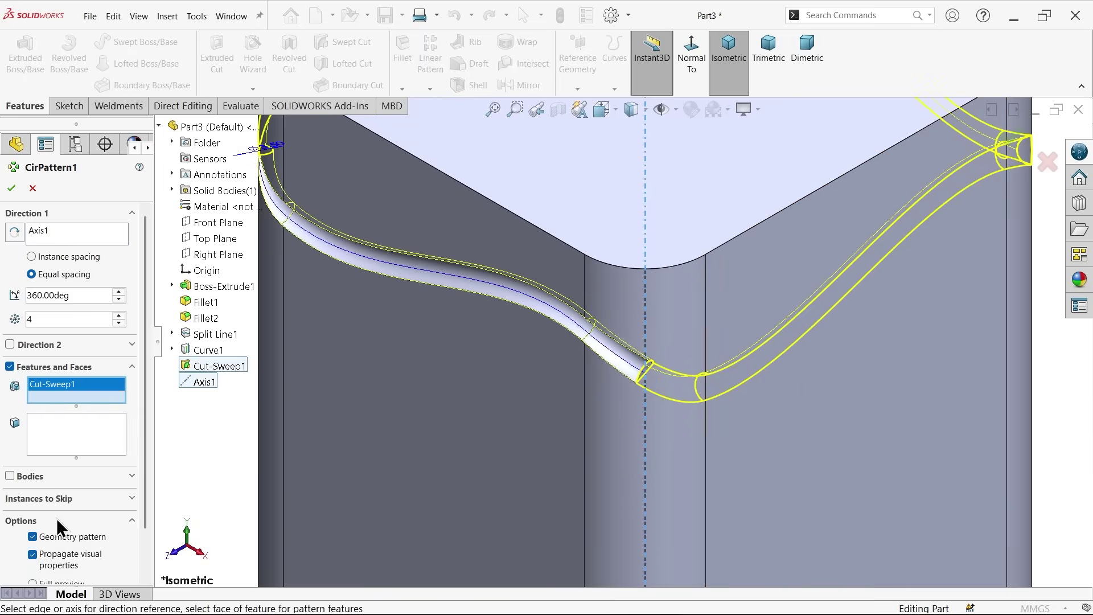
pyautogui.click(11, 188)
pyautogui.scroll(3, 538, 341)
pyautogui.scroll(3, 551, 350)
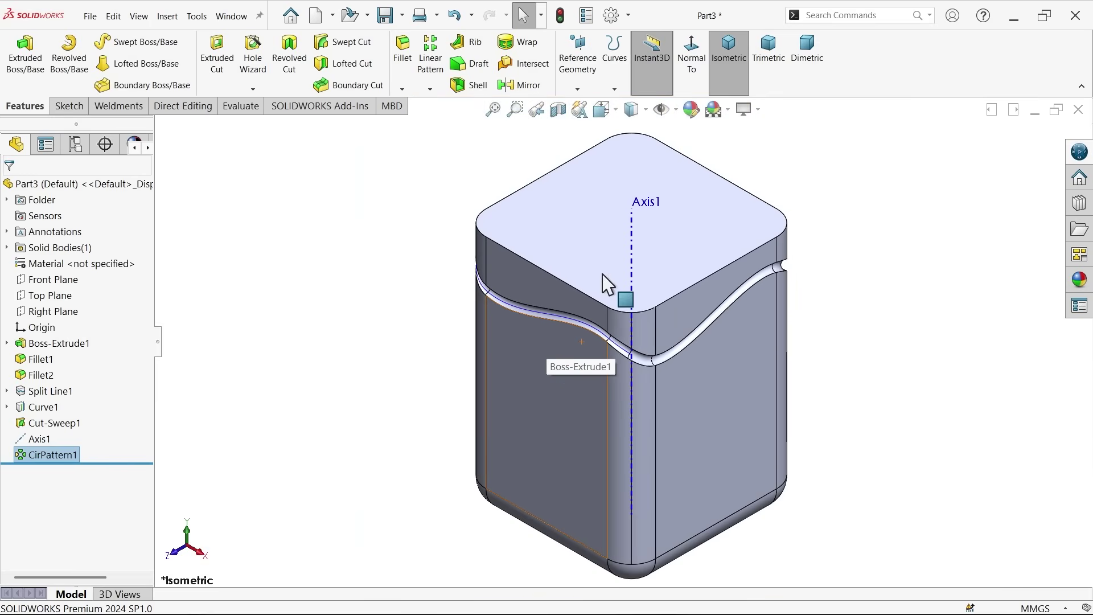
pyautogui.moveTo(630, 159); pyautogui.dragTo(756, 305, button='middle')
# Step: Fillet the groove's upper and lower edges with a 1 mm radius
pyautogui.click(401, 67)
pyautogui.write('1')
pyautogui.press('Return')
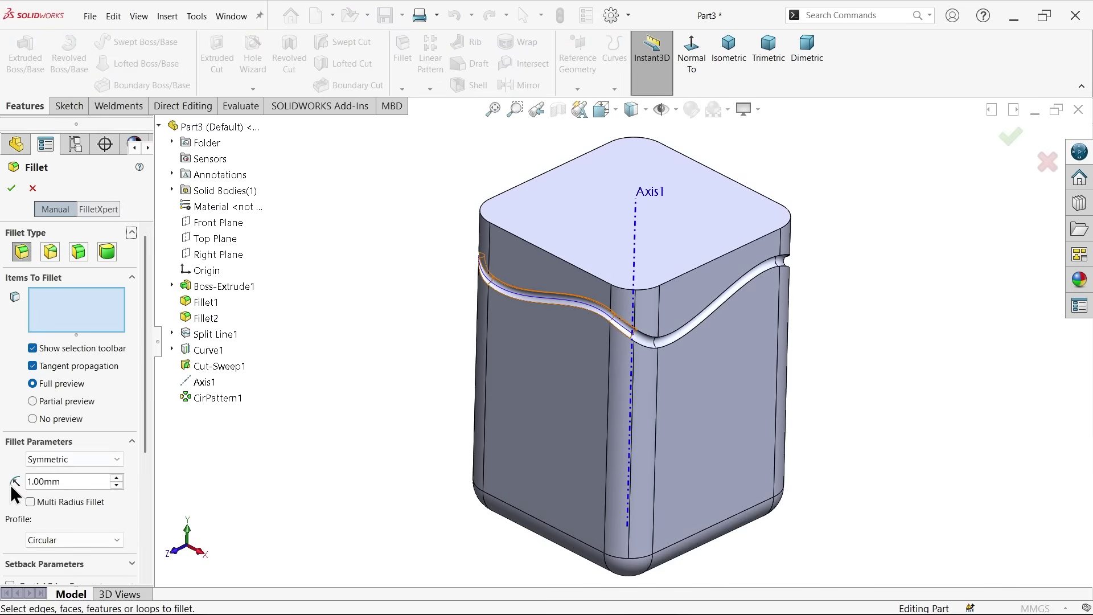
pyautogui.scroll(3, 616, 356)
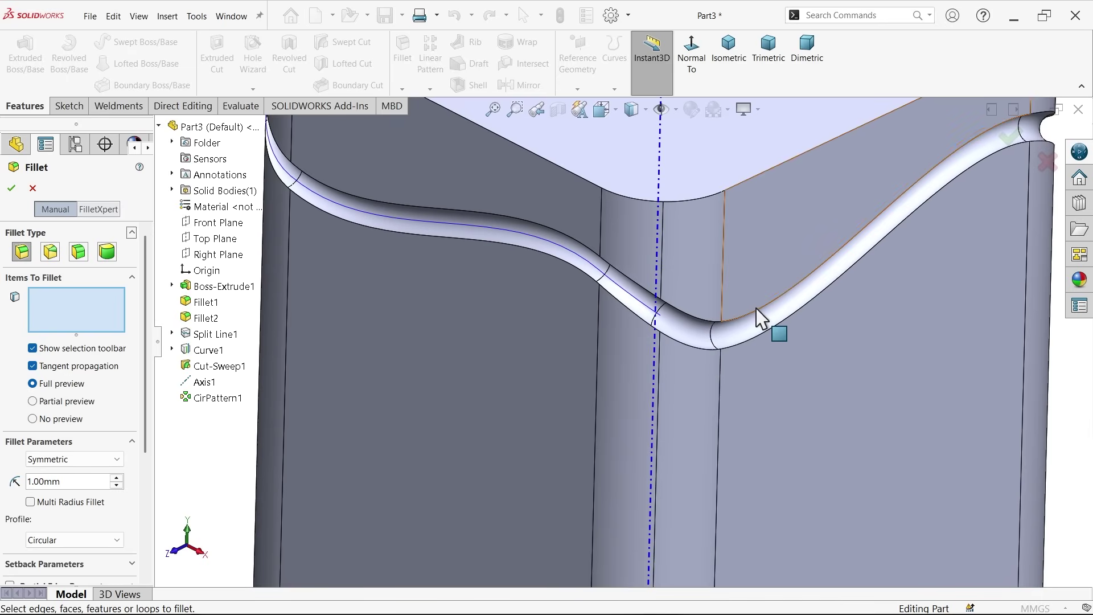
pyautogui.click(757, 318)
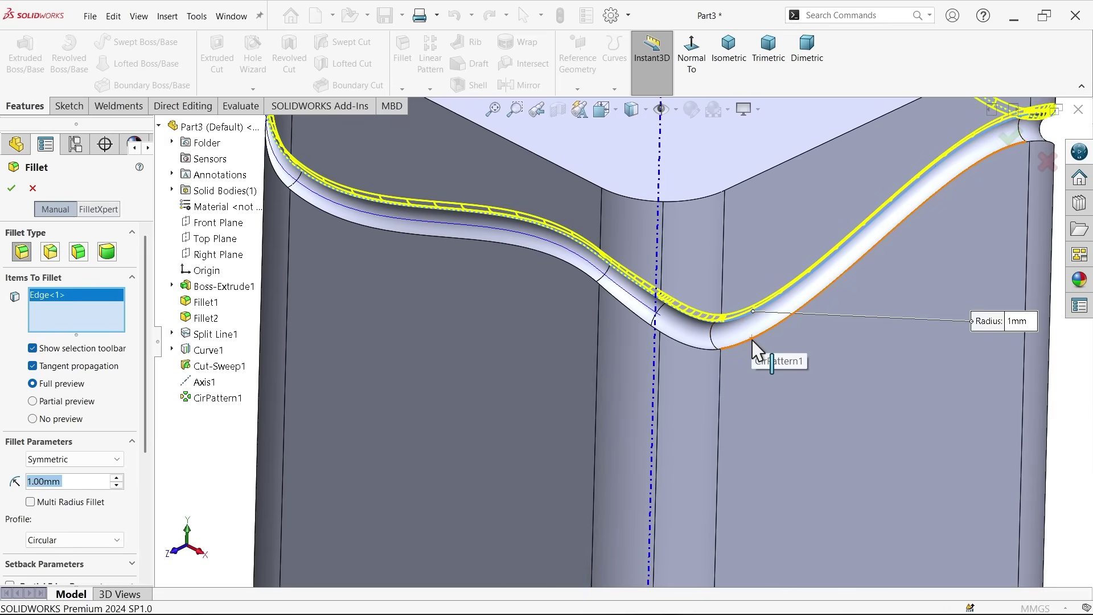
pyautogui.click(694, 342)
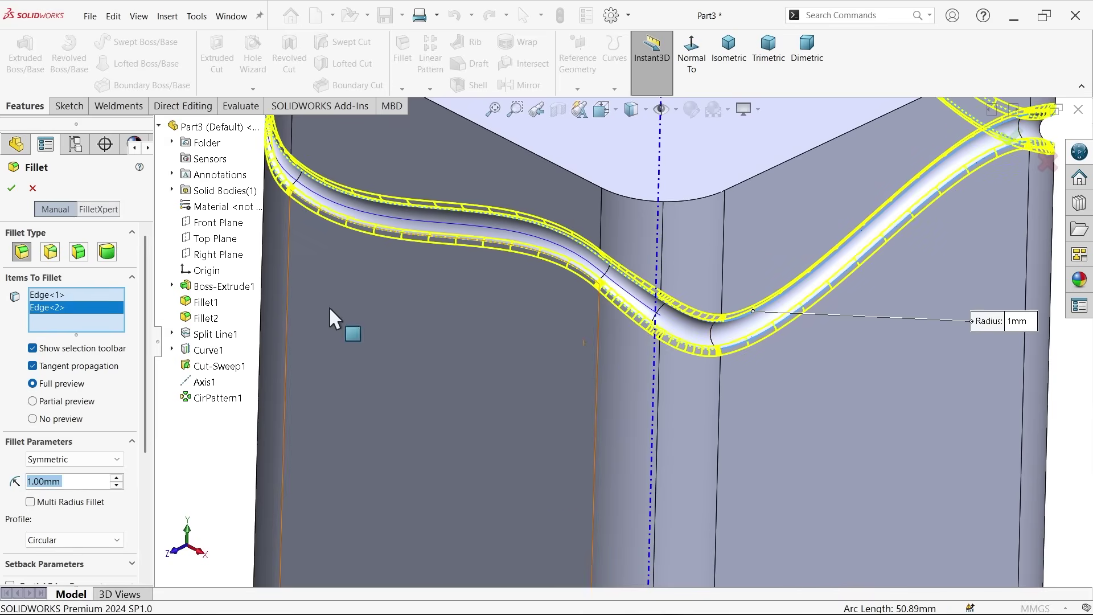
pyautogui.click(11, 191)
# Step: Hide the guide curve Curve1
pyautogui.scroll(2, 497, 271)
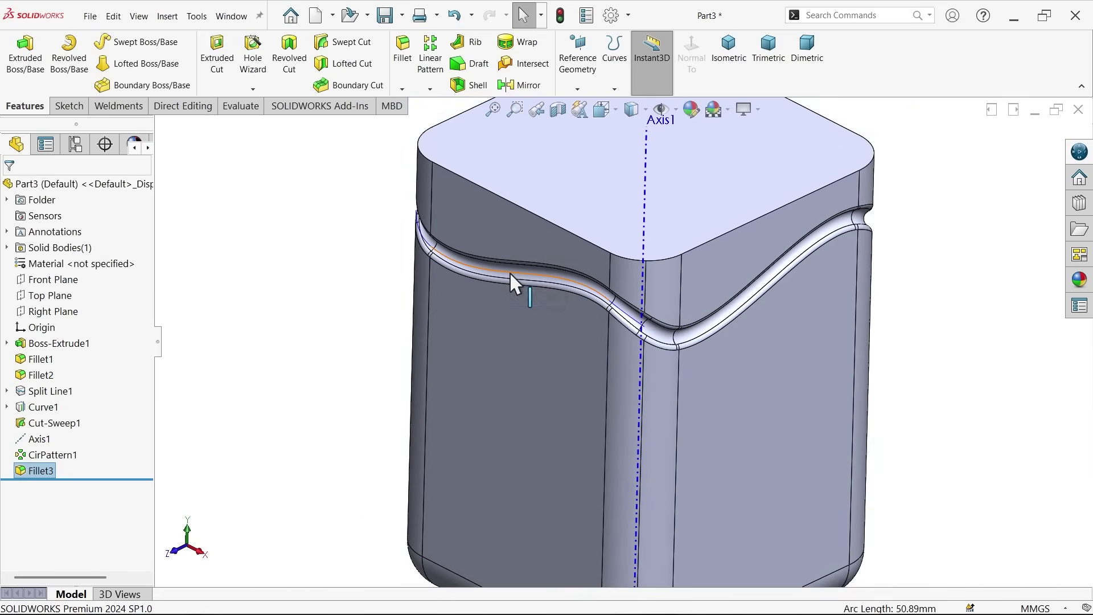
pyautogui.click(511, 274)
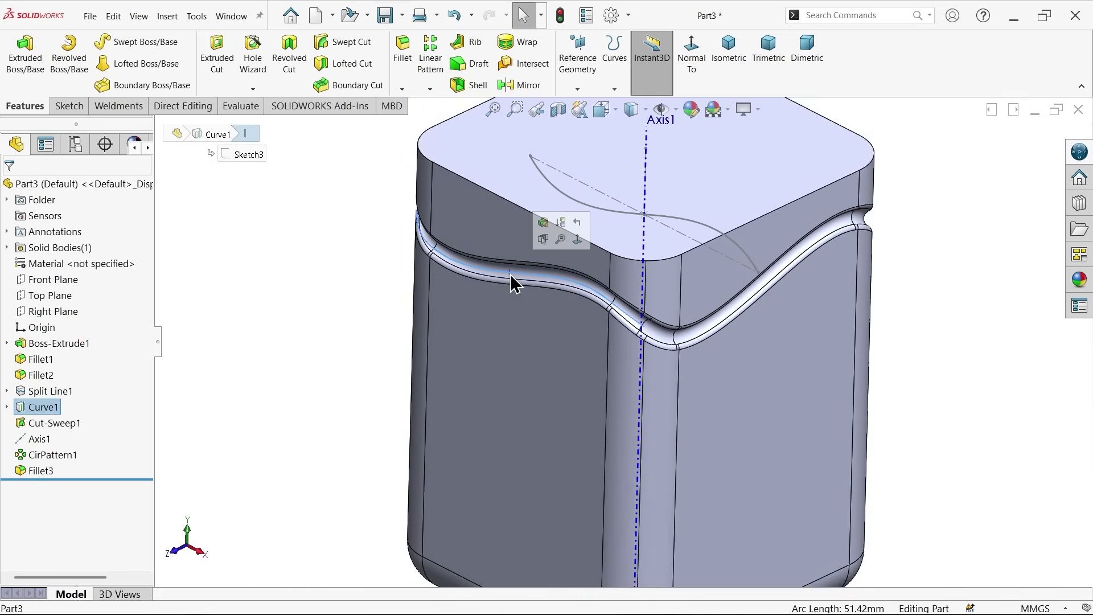
pyautogui.rightClick(50, 408)
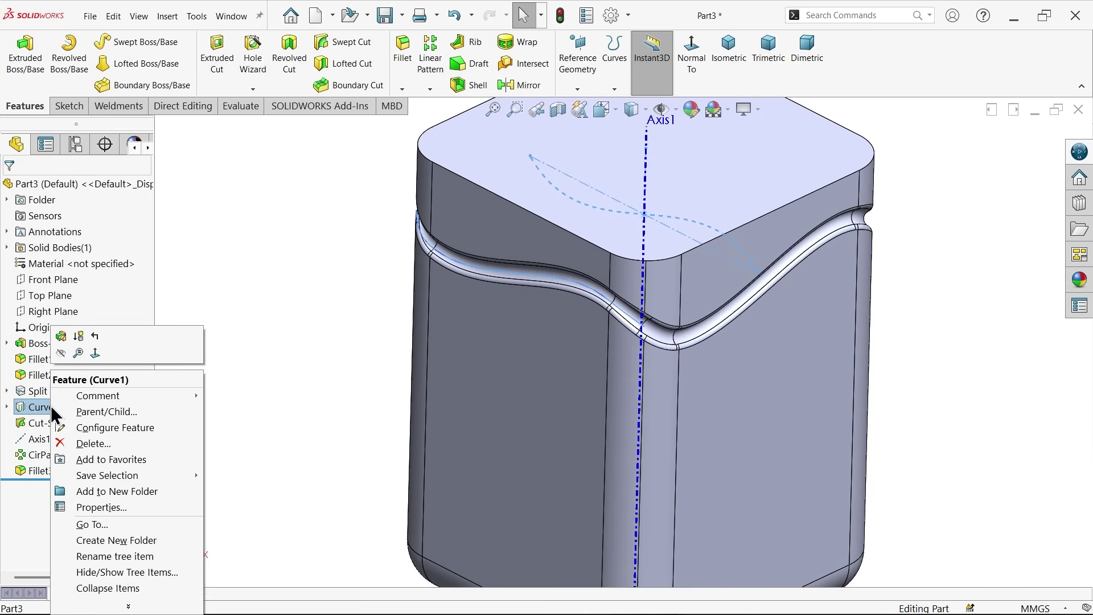
pyautogui.click(62, 353)
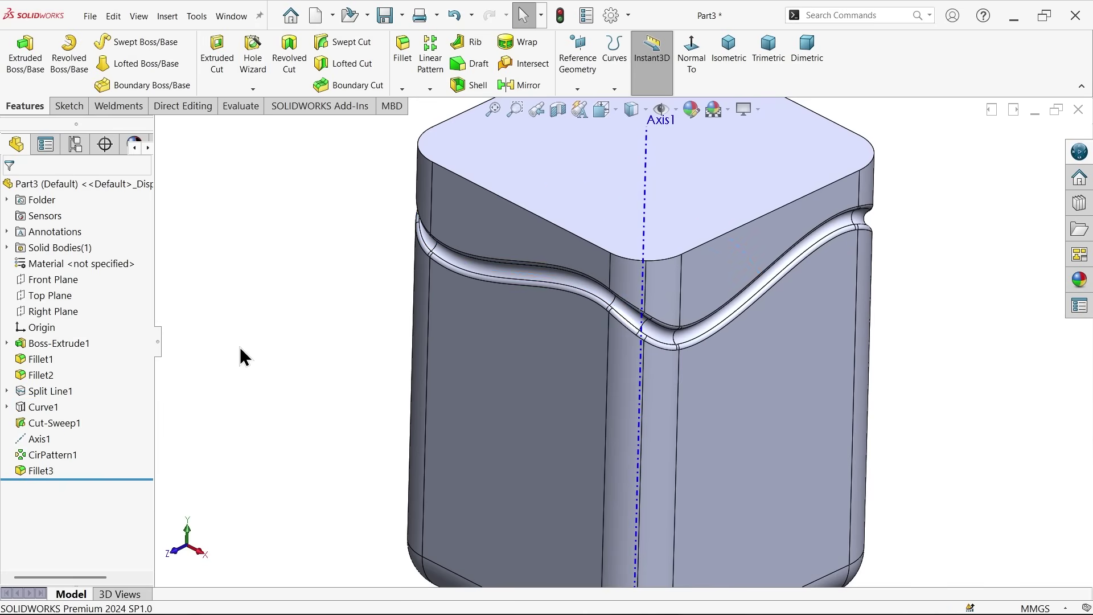
pyautogui.scroll(3, 633, 279)
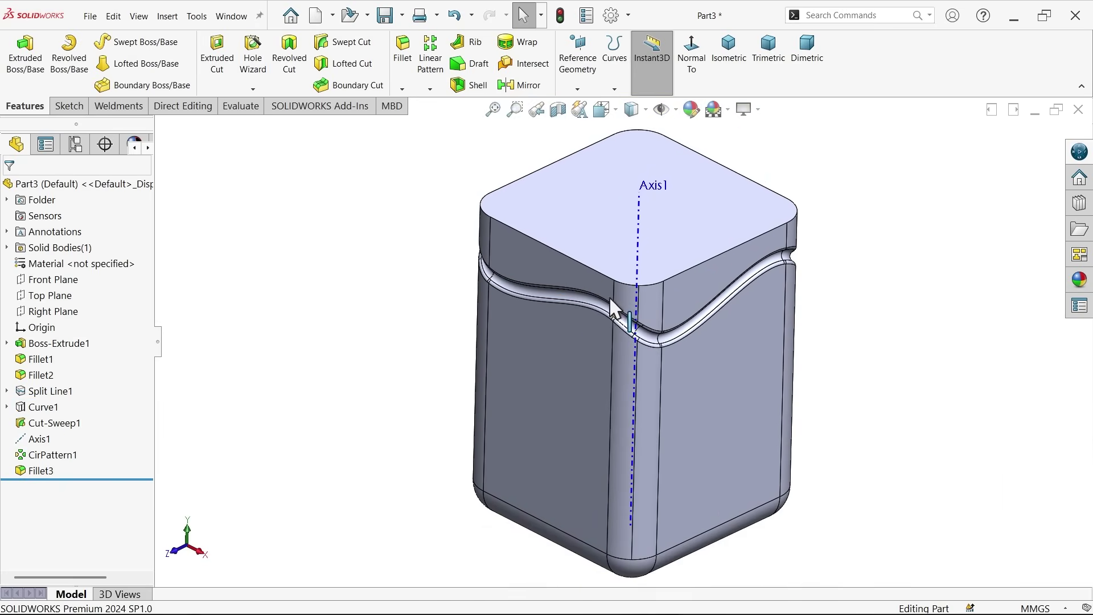
pyautogui.hotkey('alt', 'Tab')
pyautogui.scroll(2, 585, 255)
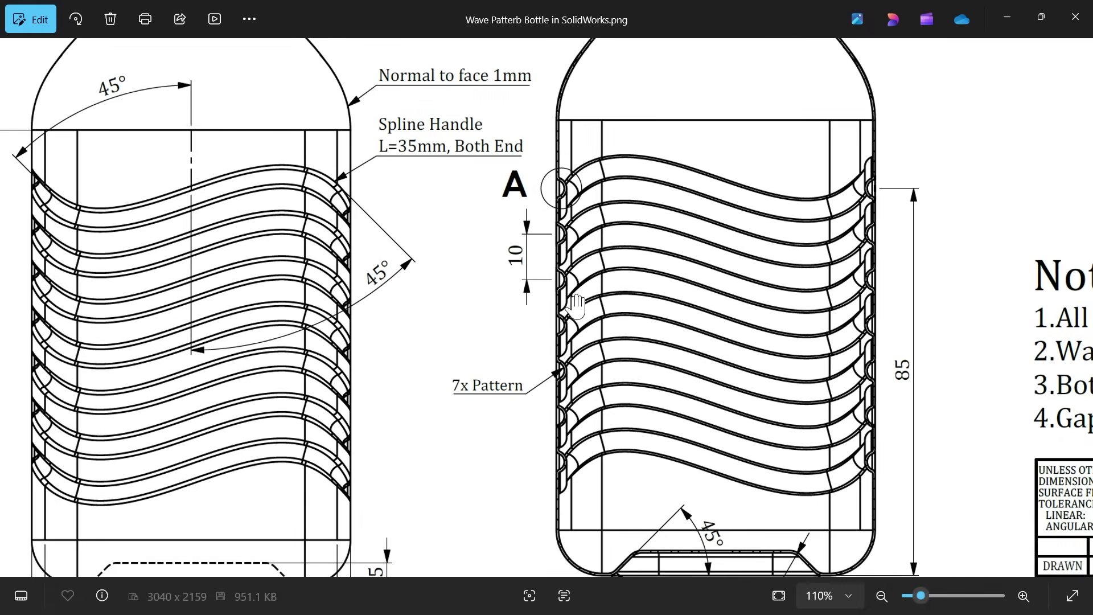
pyautogui.hscroll(9, 549, 273)
pyautogui.scroll(-2, 549, 273)
pyautogui.hscroll(1, 445, 343)
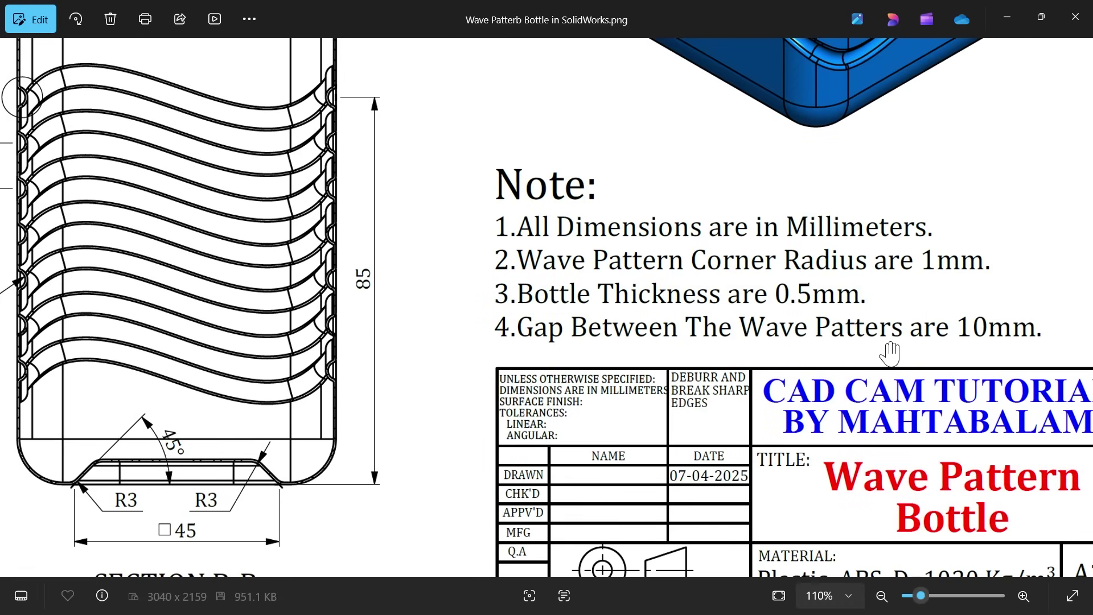
pyautogui.hscroll(-6, 533, 317)
pyautogui.scroll(1, 533, 317)
pyautogui.keyDown('ctrl'); pyautogui.scroll(-2, 504, 330); pyautogui.keyUp('ctrl')
# Step: Linear-pattern Cut-Sweep1, CirPattern1 and Fillet3 along Axis1, 10 mm apart, as geometry pattern
pyautogui.click(1007, 17)
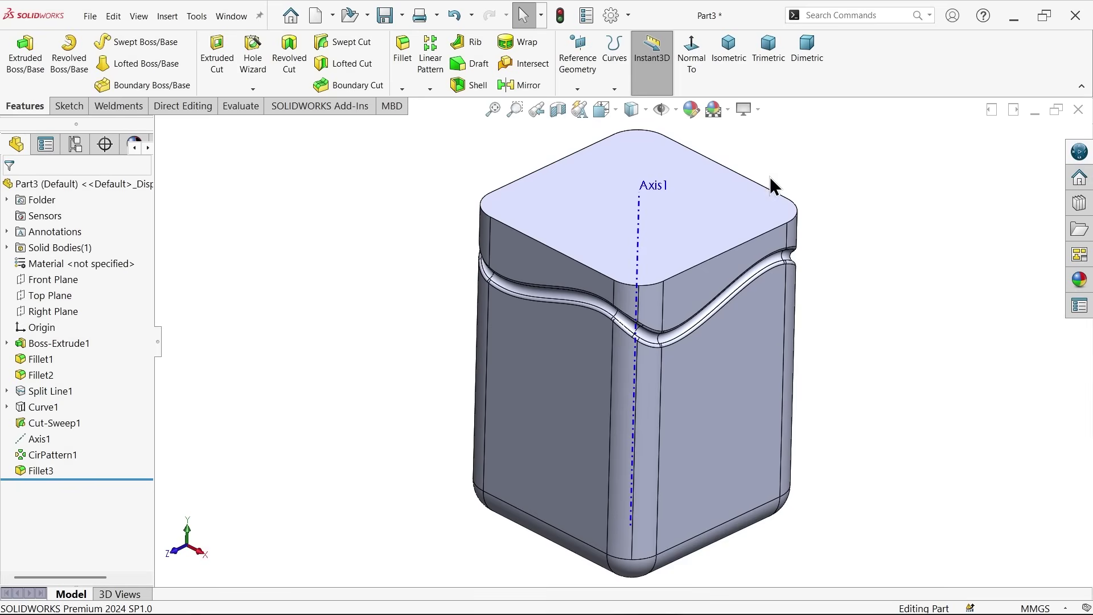
pyautogui.click(437, 53)
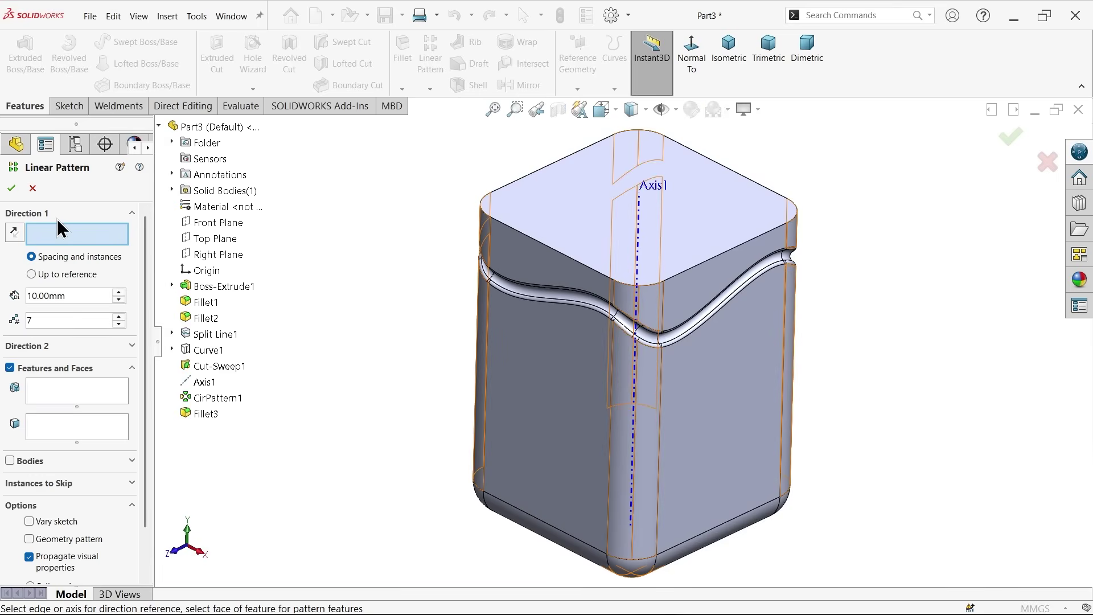
pyautogui.click(638, 264)
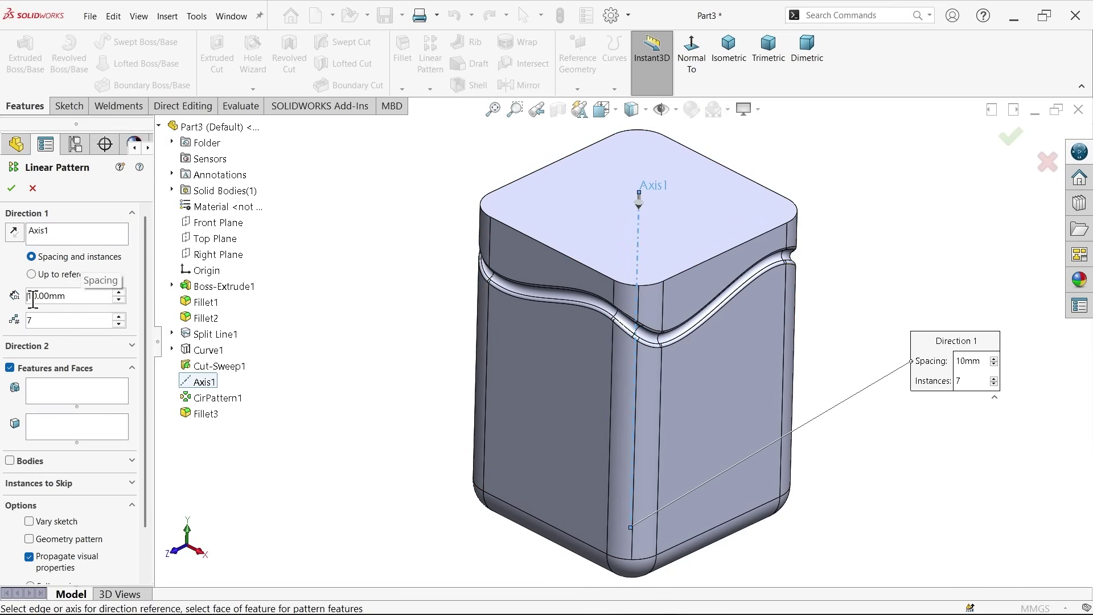
pyautogui.moveTo(74, 298); pyautogui.dragTo(10, 294)
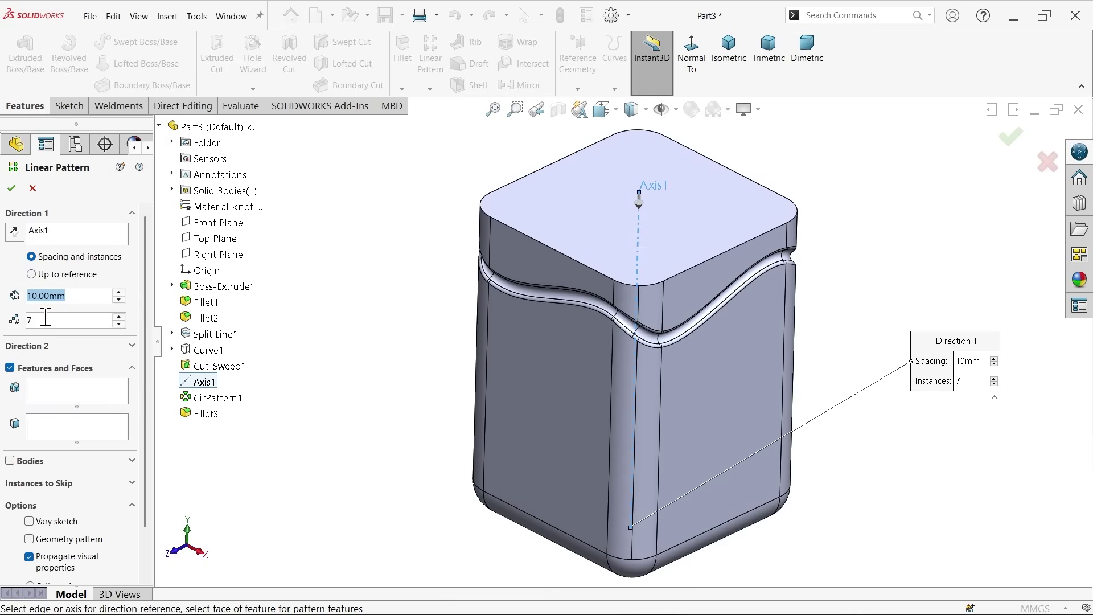
pyautogui.click(54, 394)
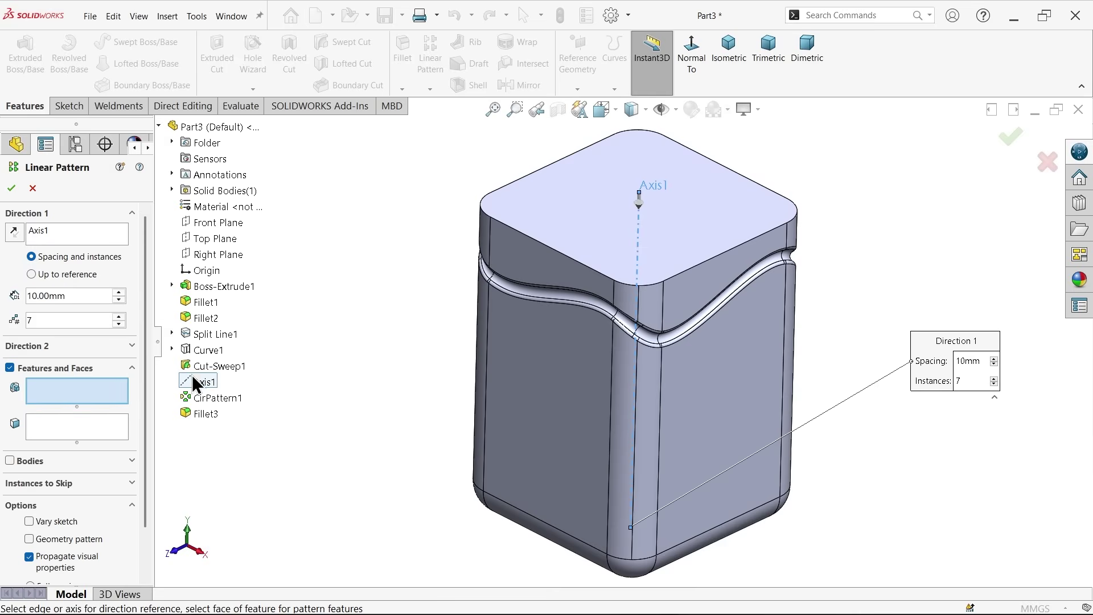
pyautogui.click(234, 368)
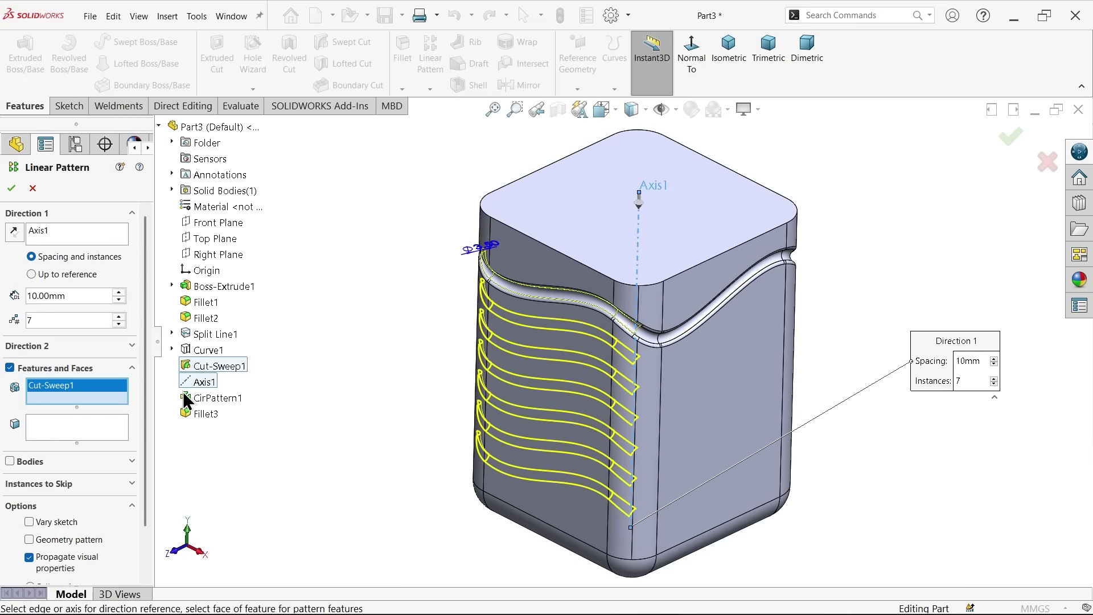
pyautogui.click(228, 398)
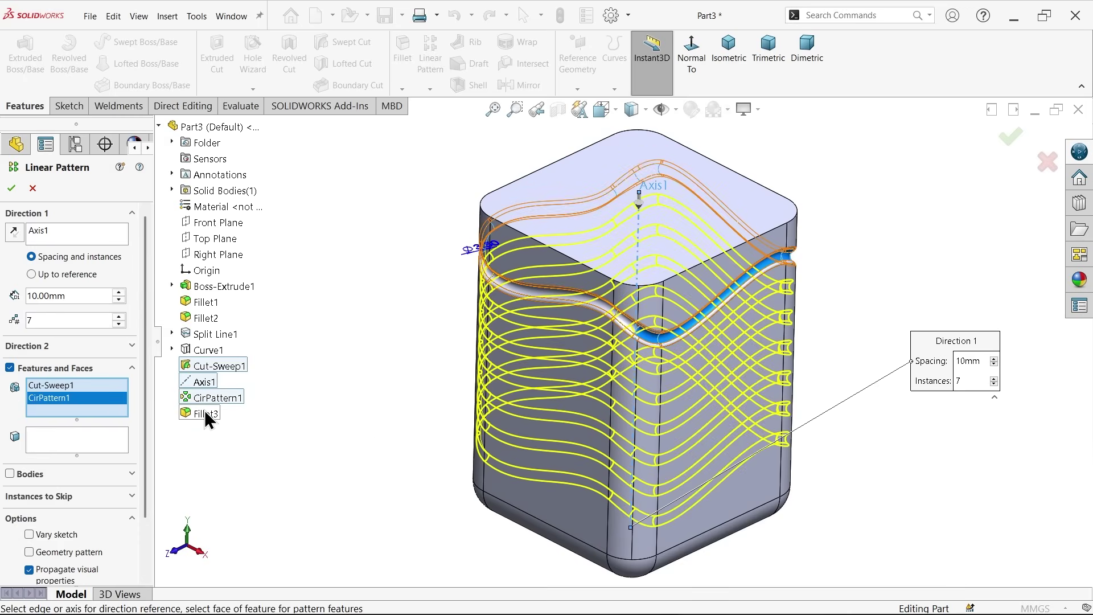
pyautogui.click(206, 413)
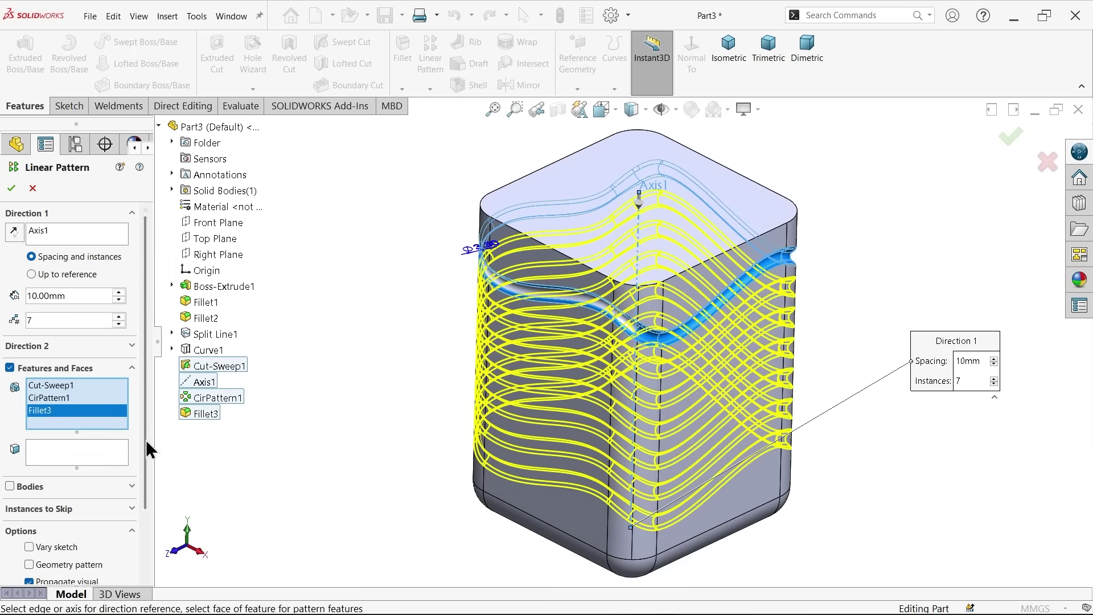
pyautogui.click(29, 564)
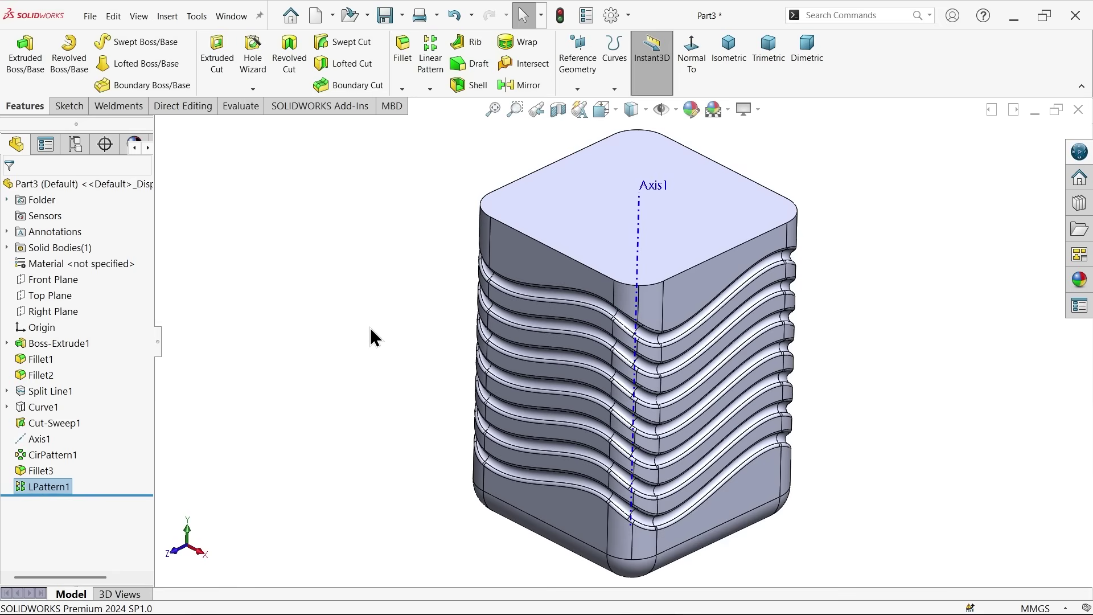
# Step: Turn off axis display and inspect the patterned bottle
pyautogui.click(677, 110)
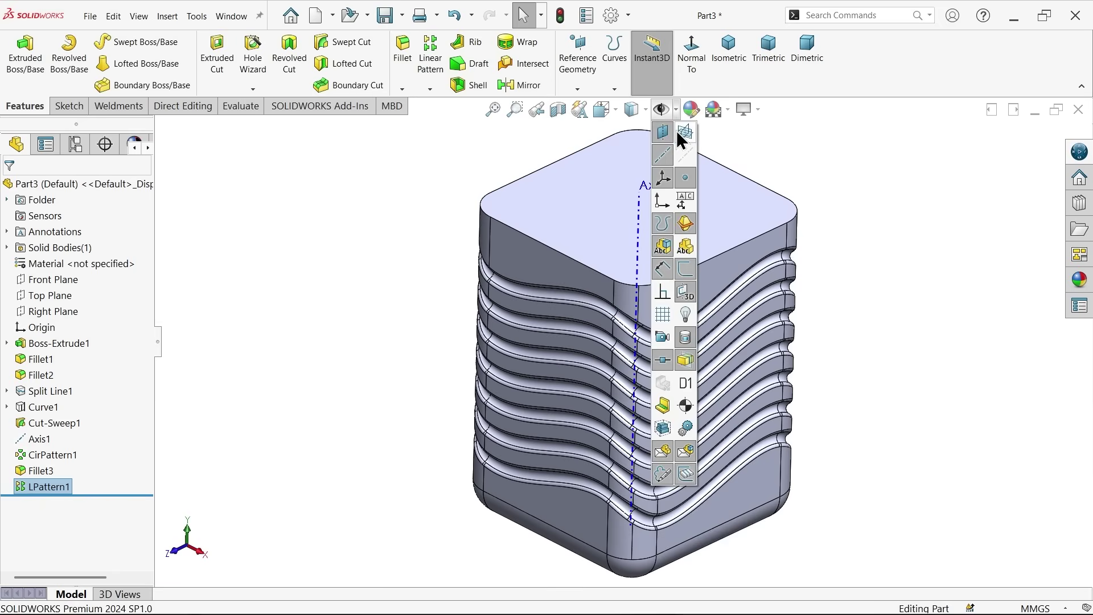
pyautogui.click(661, 158)
pyautogui.scroll(-5, 629, 361)
pyautogui.moveTo(629, 337)
pyautogui.mouseDown(button='middle')
pyautogui.moveTo(605, 264)
pyautogui.moveTo(557, 254)
pyautogui.moveTo(608, 268)
pyautogui.moveTo(629, 304)
pyautogui.moveTo(647, 395)
pyautogui.mouseUp(button='middle')
# Step: Show the reference drawing's M90x4.0 neck and Ø30/Ø29 Detail A in Photos
pyautogui.scroll(5, 647, 395)
pyautogui.hotkey('alt', 'Tab')
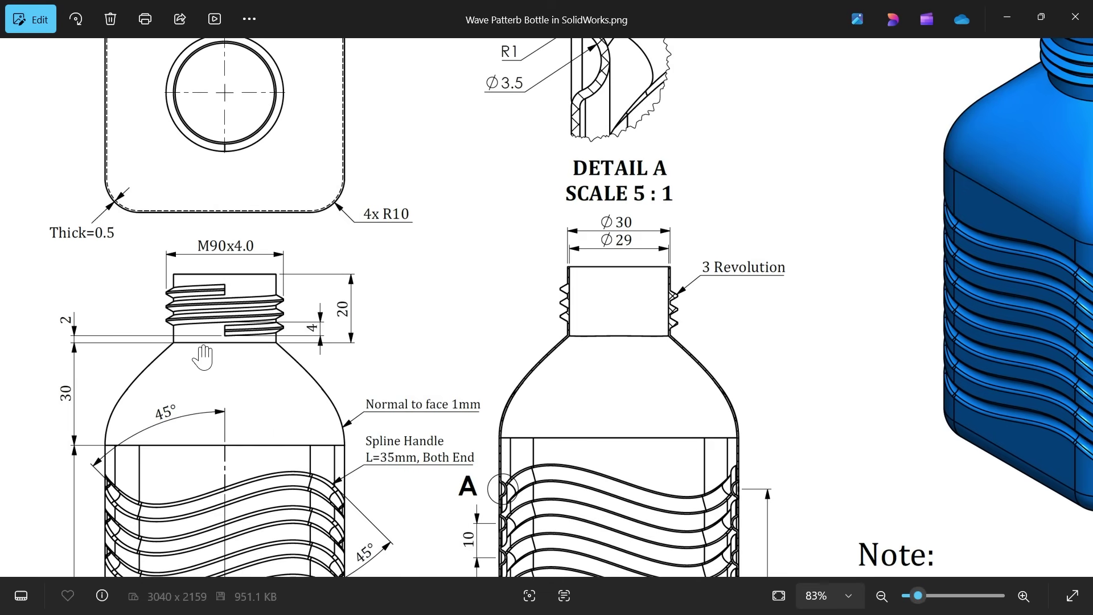
pyautogui.scroll(2, 620, 230)
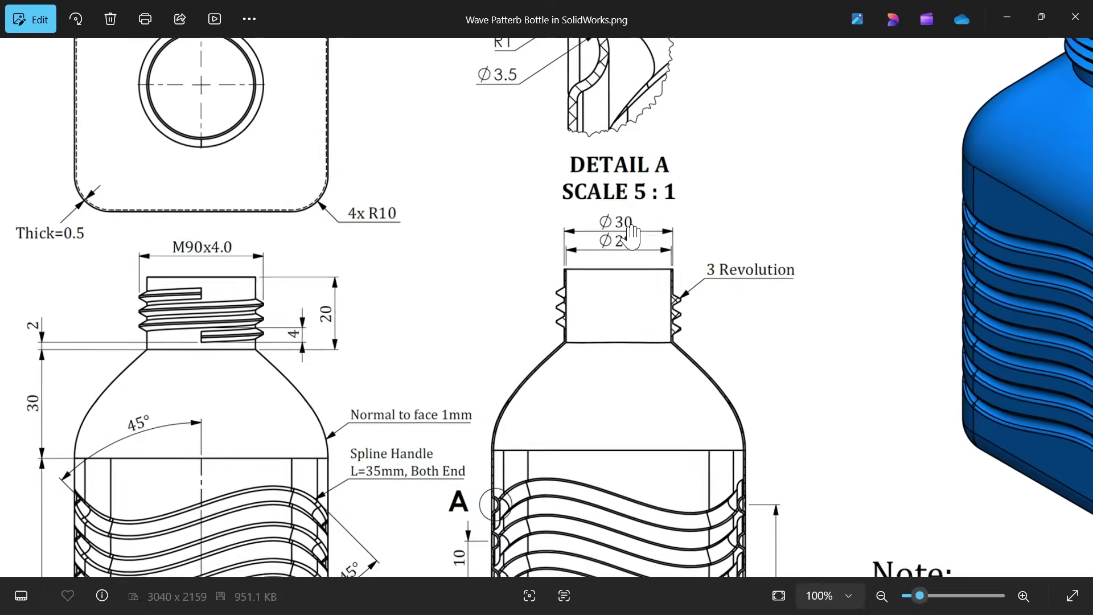
pyautogui.moveTo(489, 346); pyautogui.dragTo(633, 228)
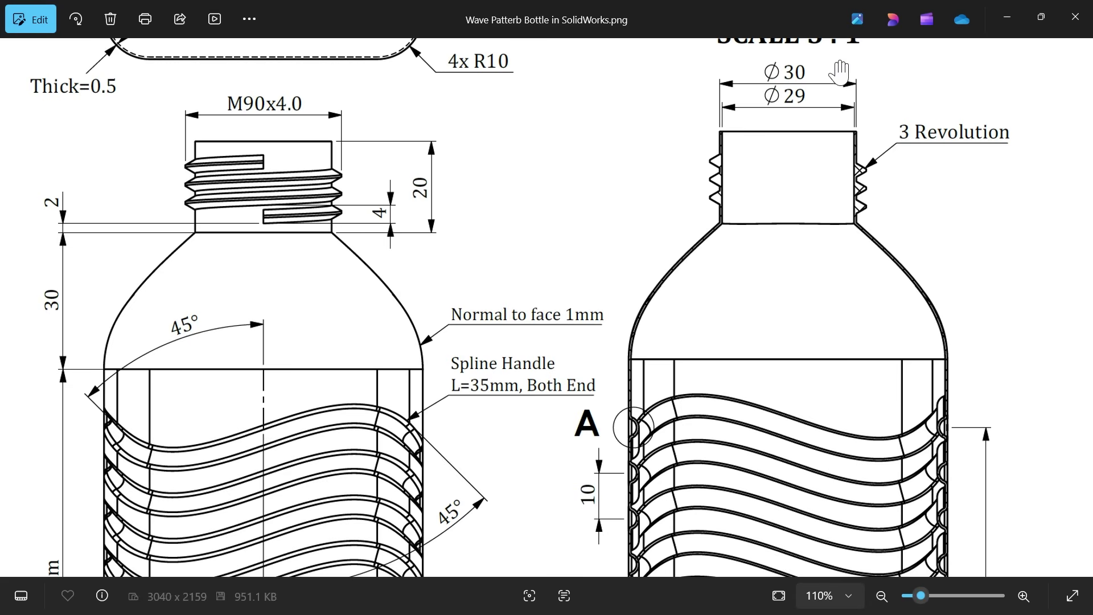
# Step: Create Plane1 offset 30 mm above the bottle's top face
pyautogui.click(1011, 26)
pyautogui.click(661, 234)
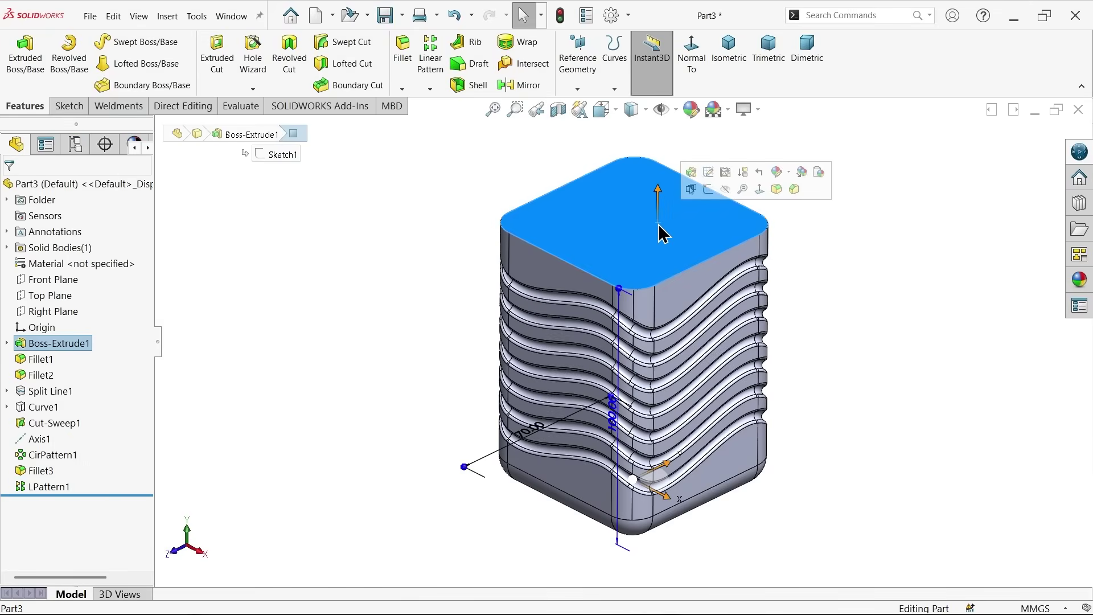
pyautogui.click(578, 88)
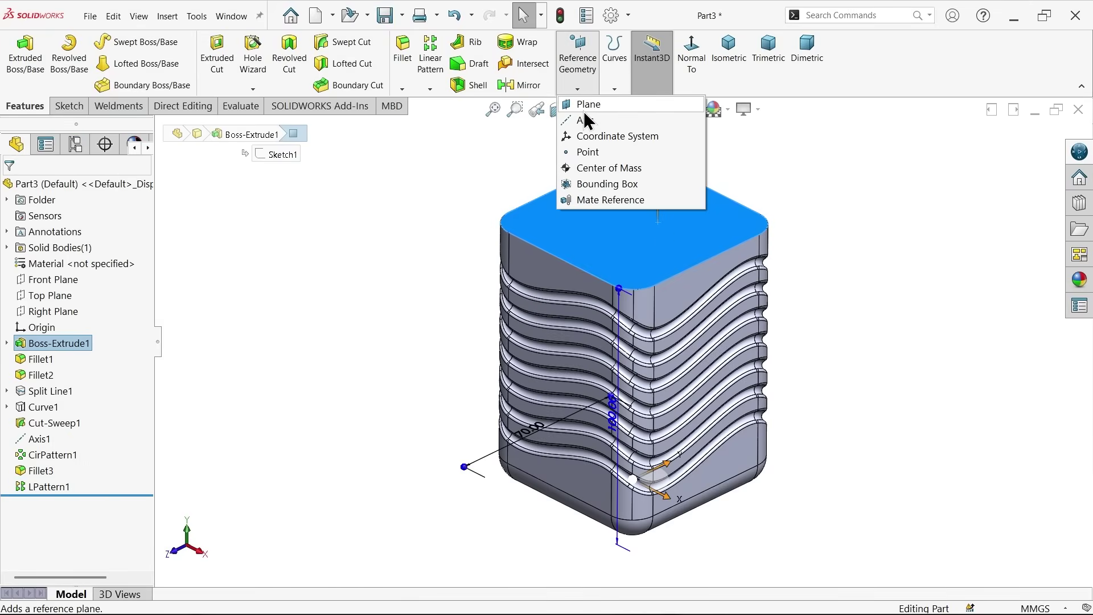
pyautogui.click(589, 107)
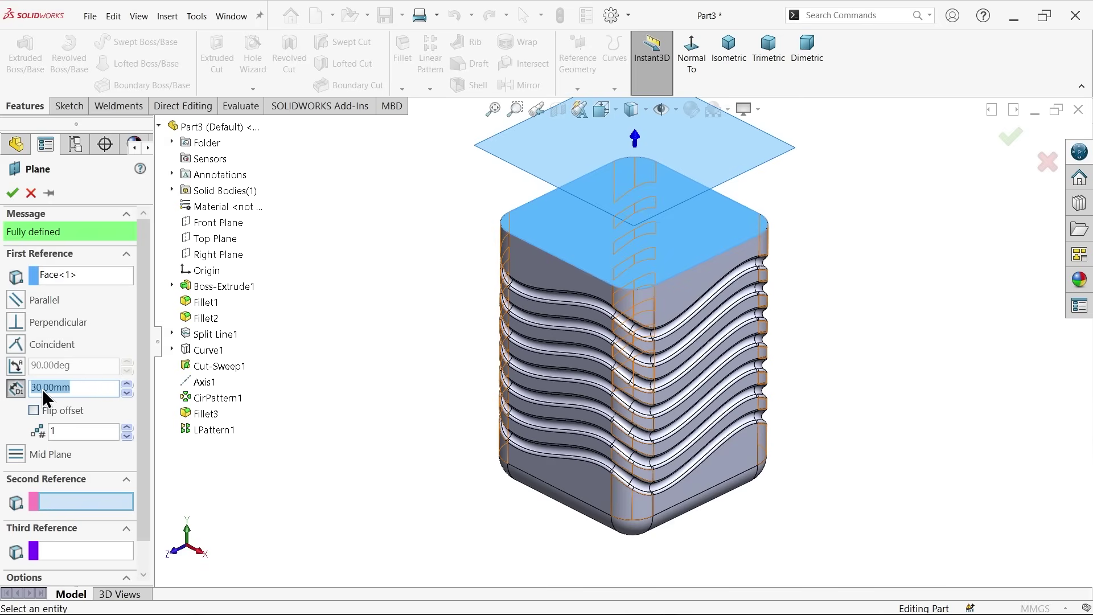
pyautogui.click(12, 192)
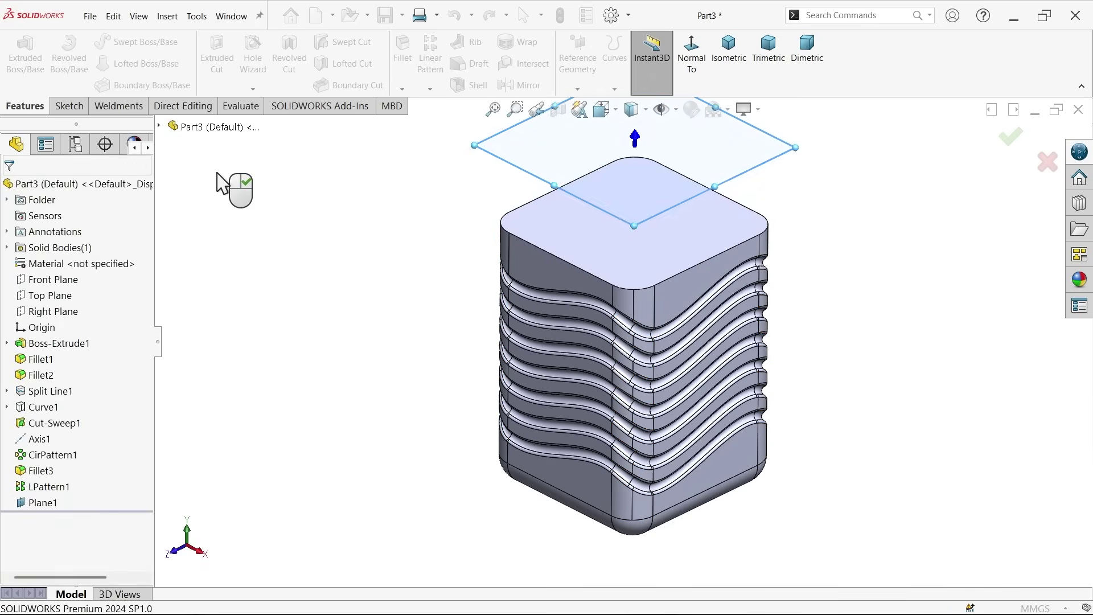
# Step: Sketch a Ø30 mm circle centred on the origin on Plane1 and exit the sketch
pyautogui.click(79, 107)
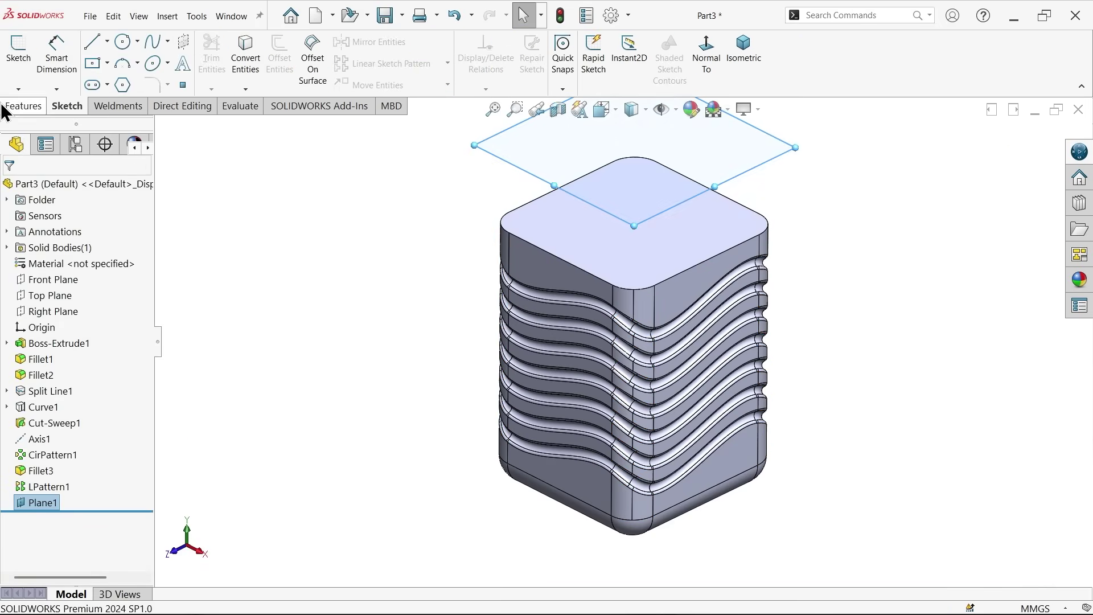
pyautogui.click(18, 49)
pyautogui.click(122, 41)
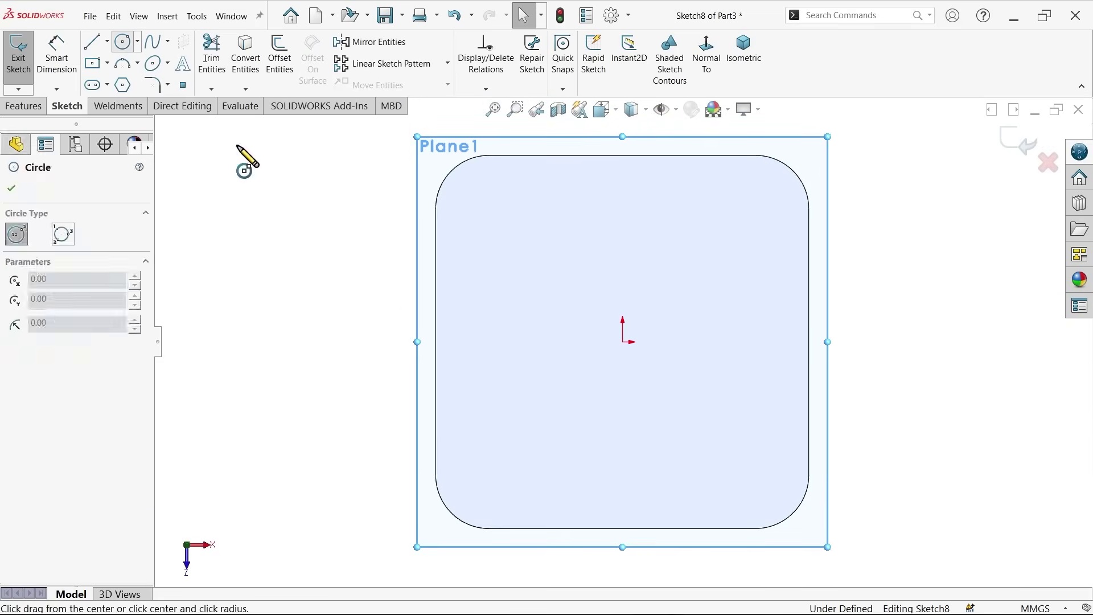
pyautogui.click(623, 342)
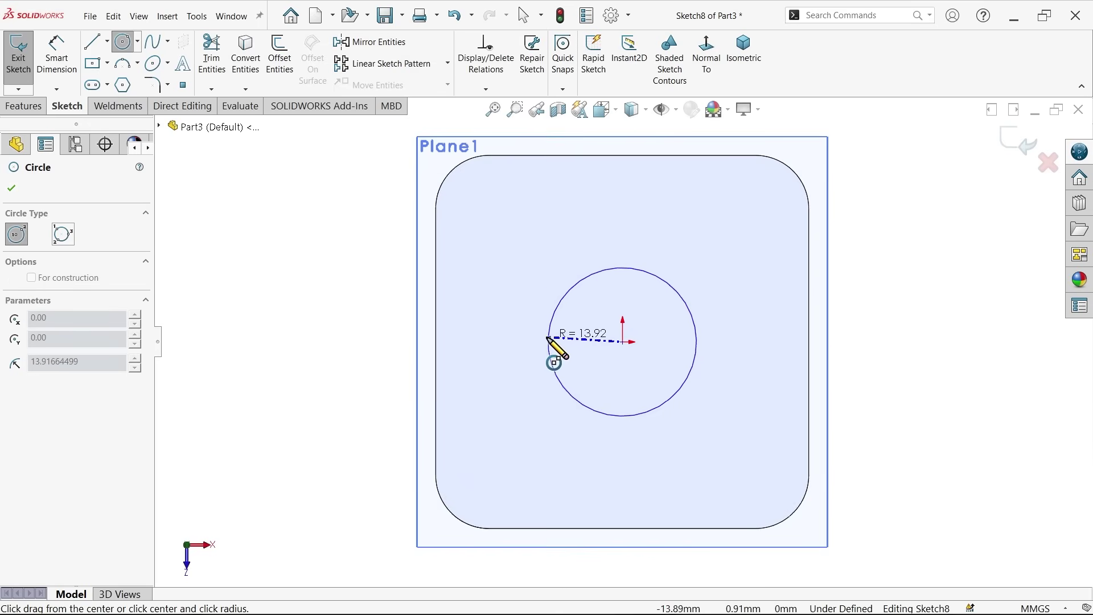
pyautogui.click(532, 341)
pyautogui.click(57, 57)
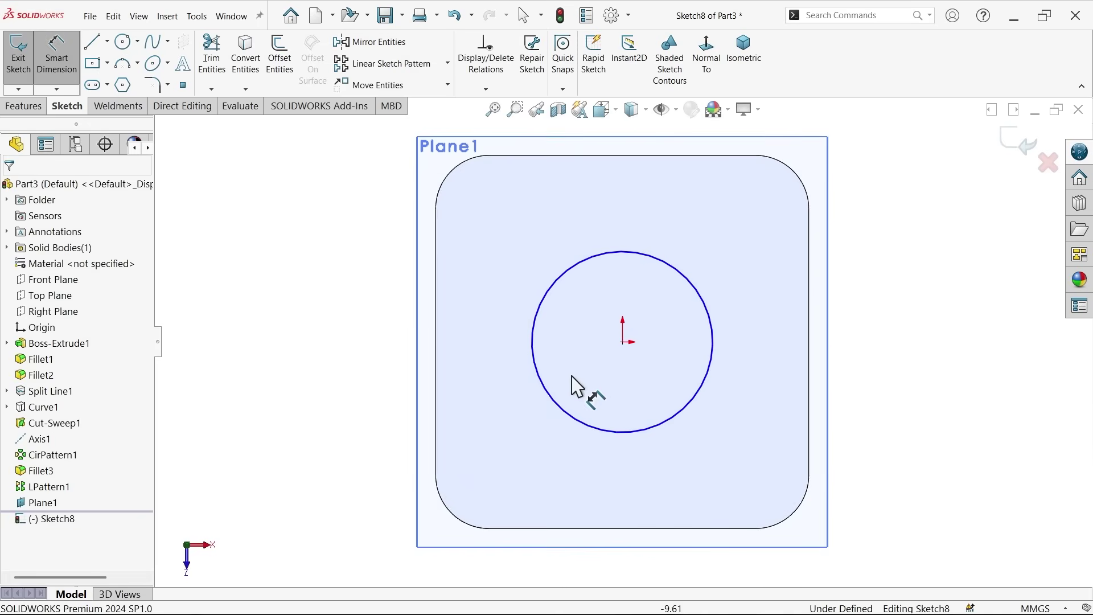
pyautogui.click(533, 355)
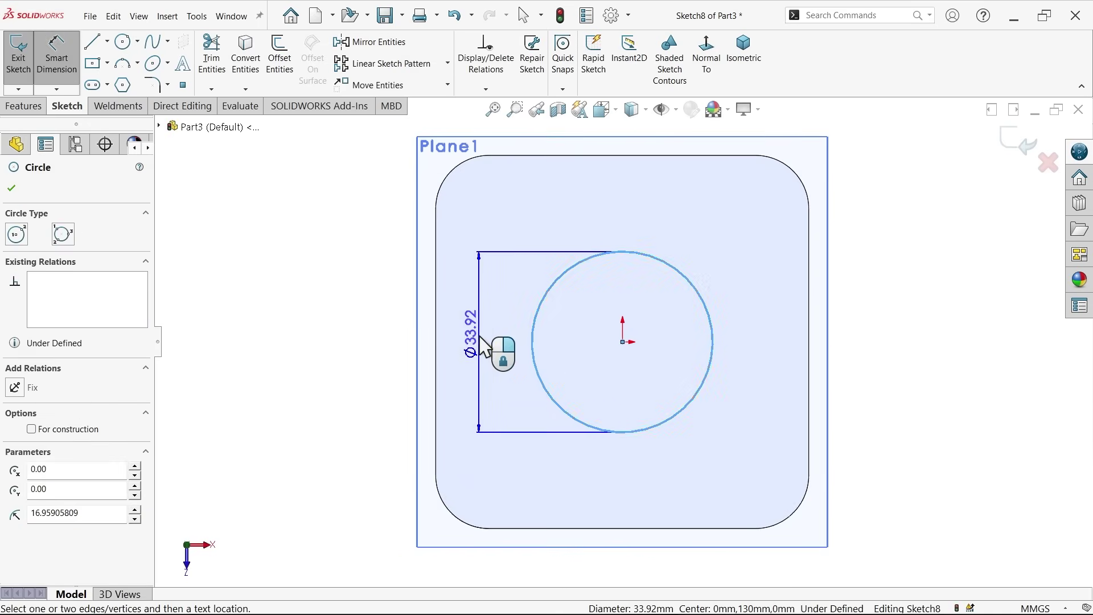
pyautogui.click(479, 337)
pyautogui.write('30')
pyautogui.press('Return')
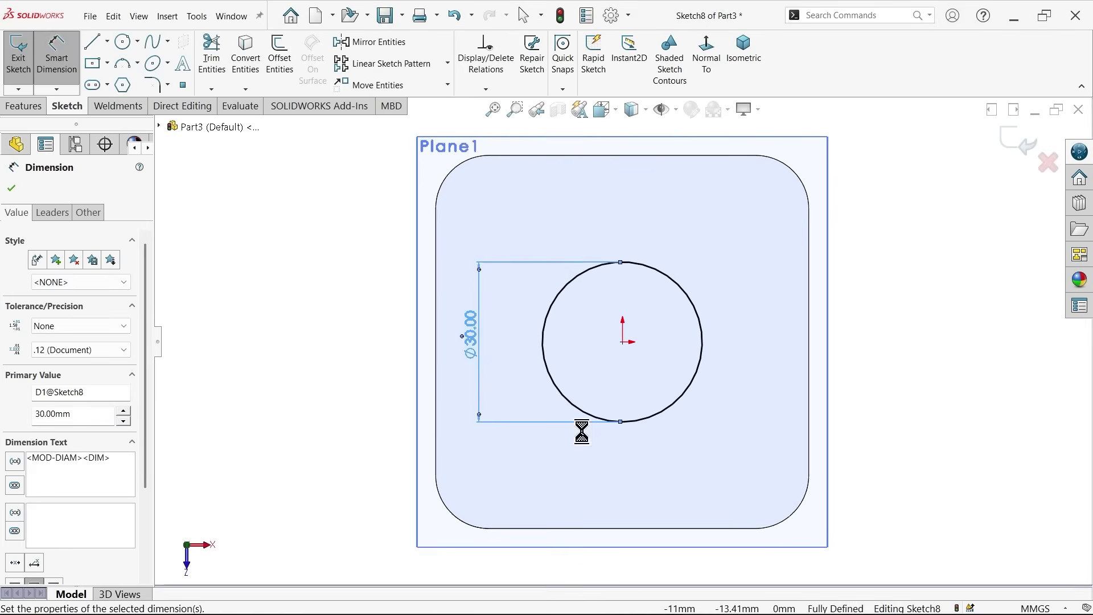
pyautogui.click(746, 45)
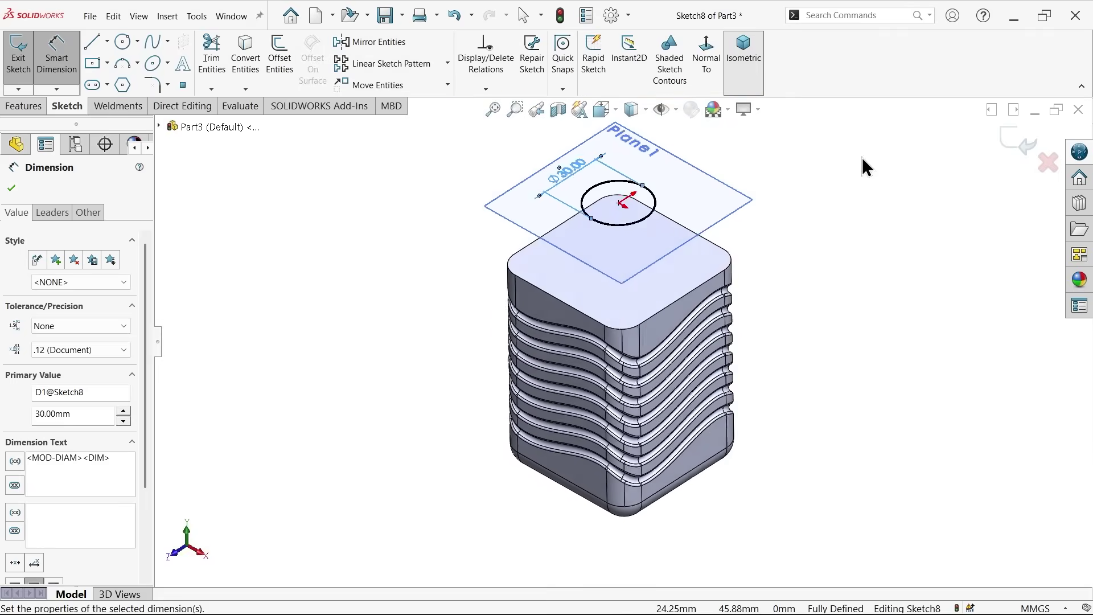
pyautogui.click(1012, 147)
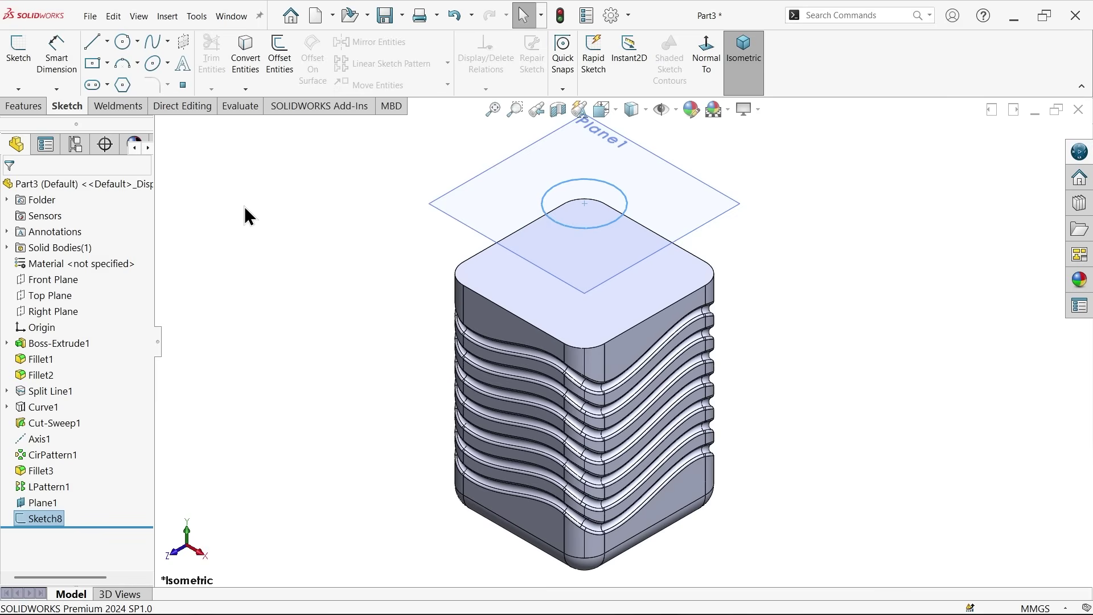
pyautogui.click(249, 217)
# Step: Loft between the Ø30 Sketch8 circle and the top face, ending Normal To Profile
pyautogui.click(25, 106)
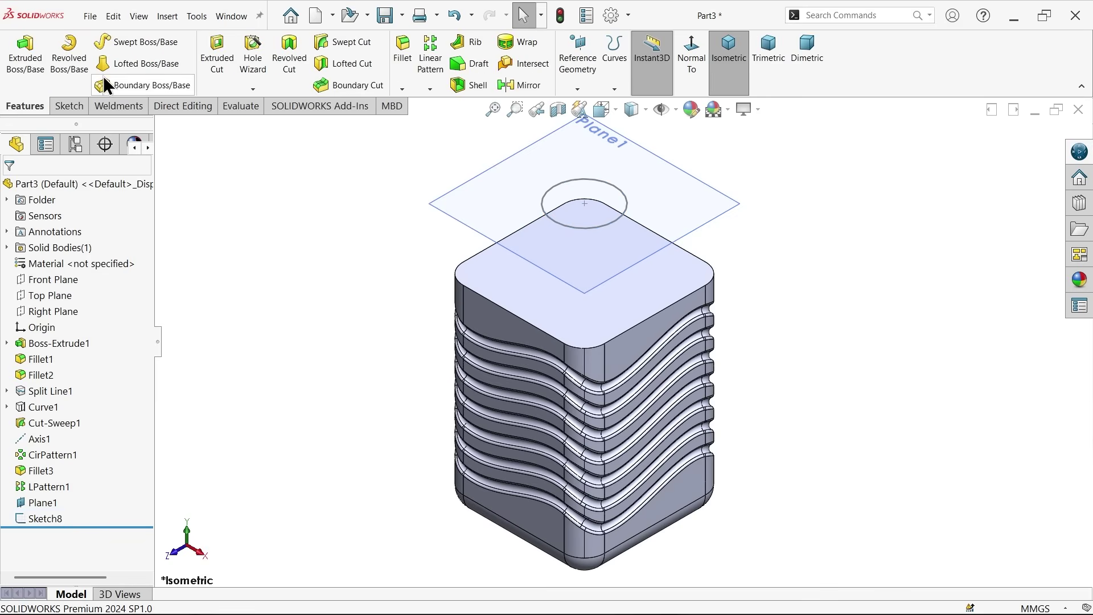
pyautogui.click(152, 64)
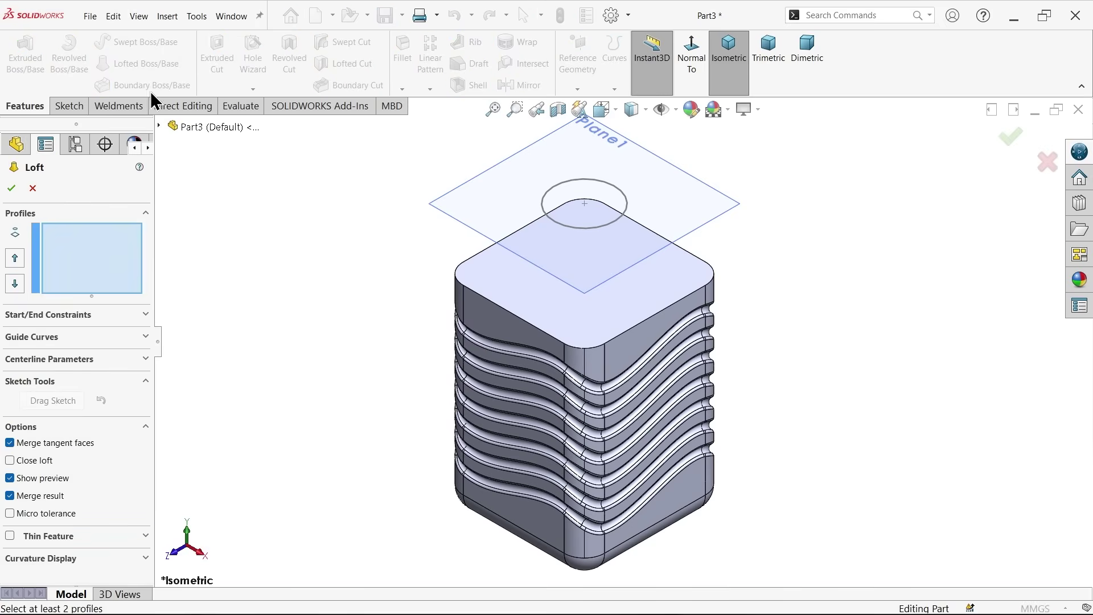
pyautogui.scroll(-2, 639, 307)
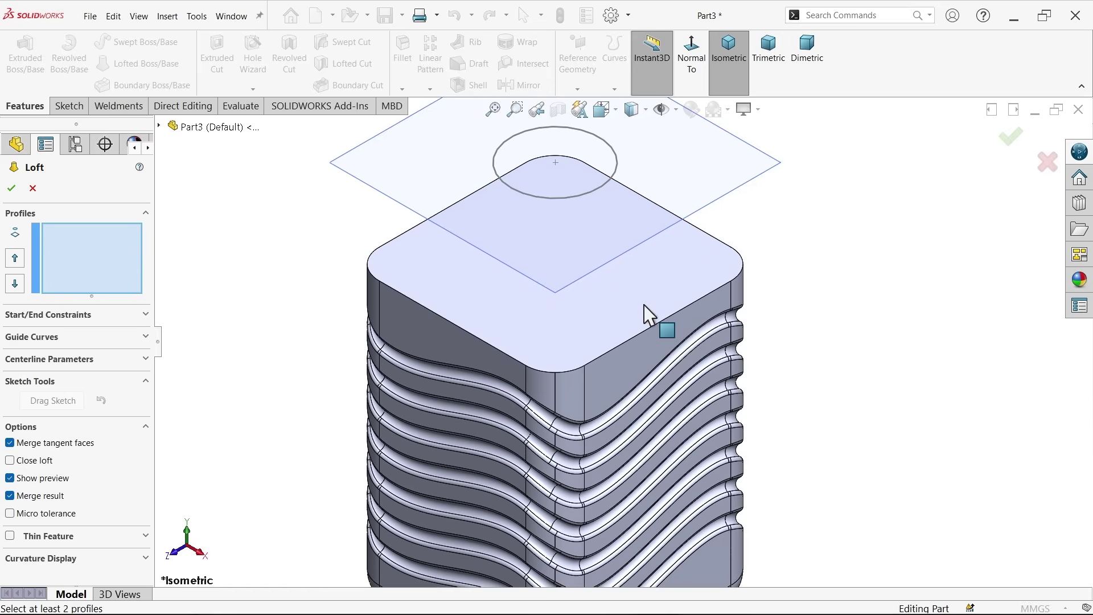
pyautogui.click(536, 198)
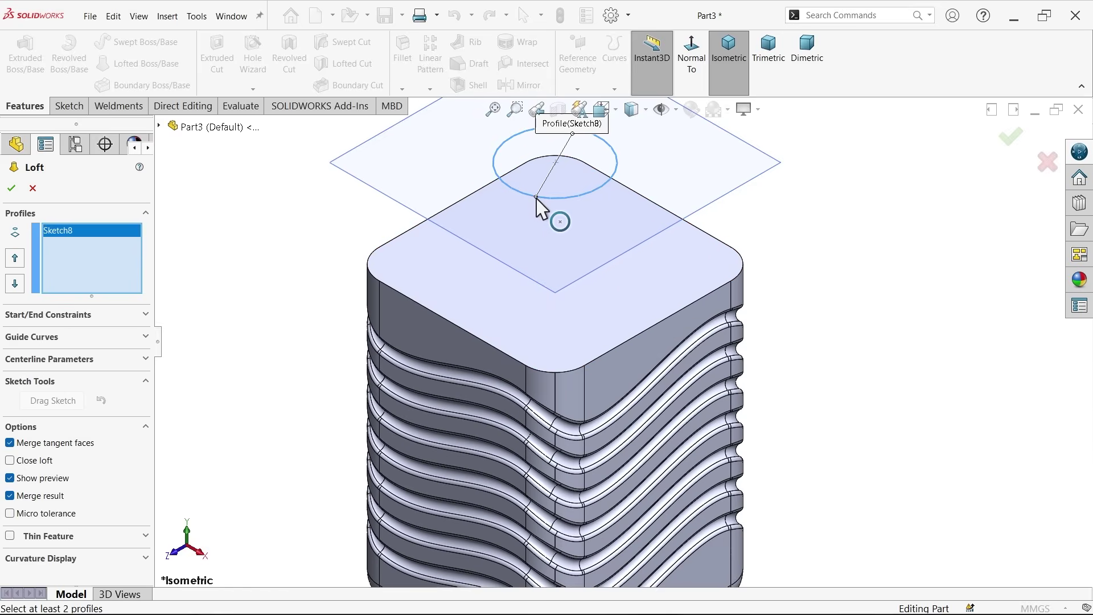
pyautogui.click(544, 322)
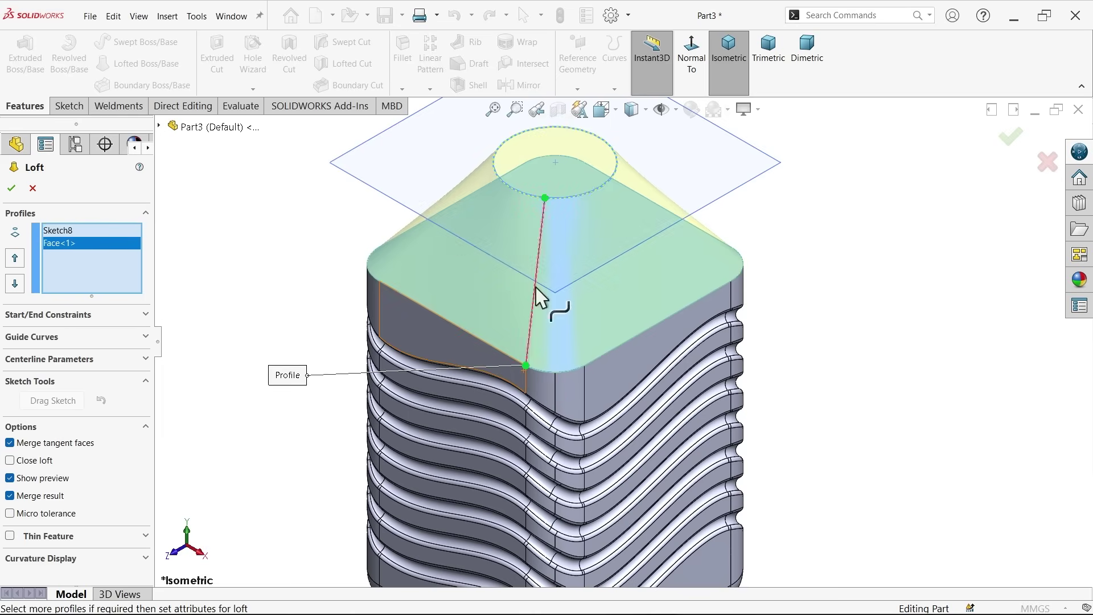
pyautogui.click(545, 198)
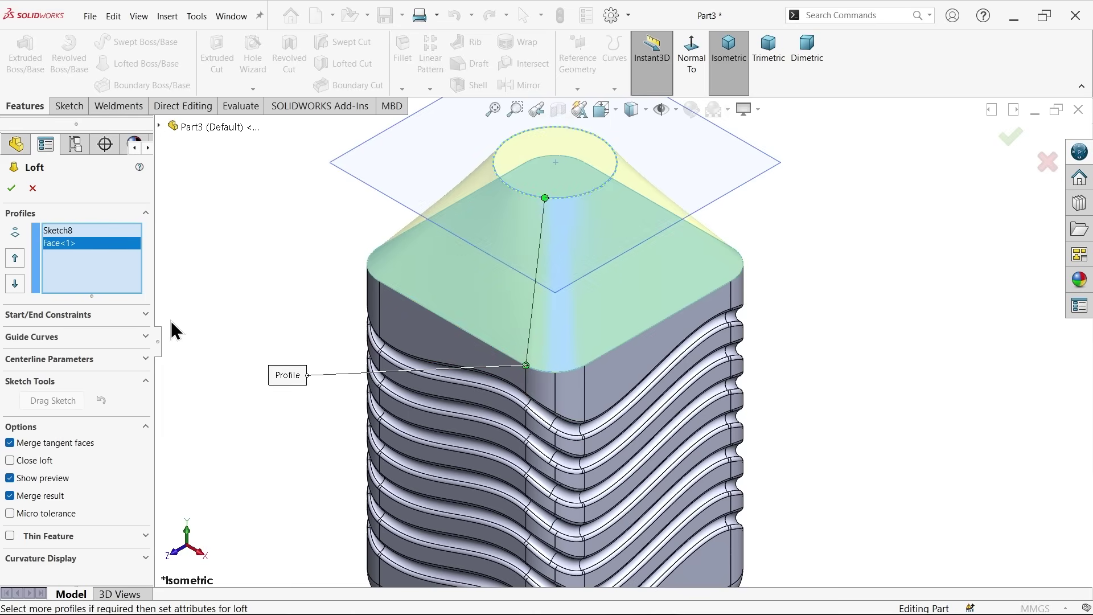
pyautogui.click(142, 316)
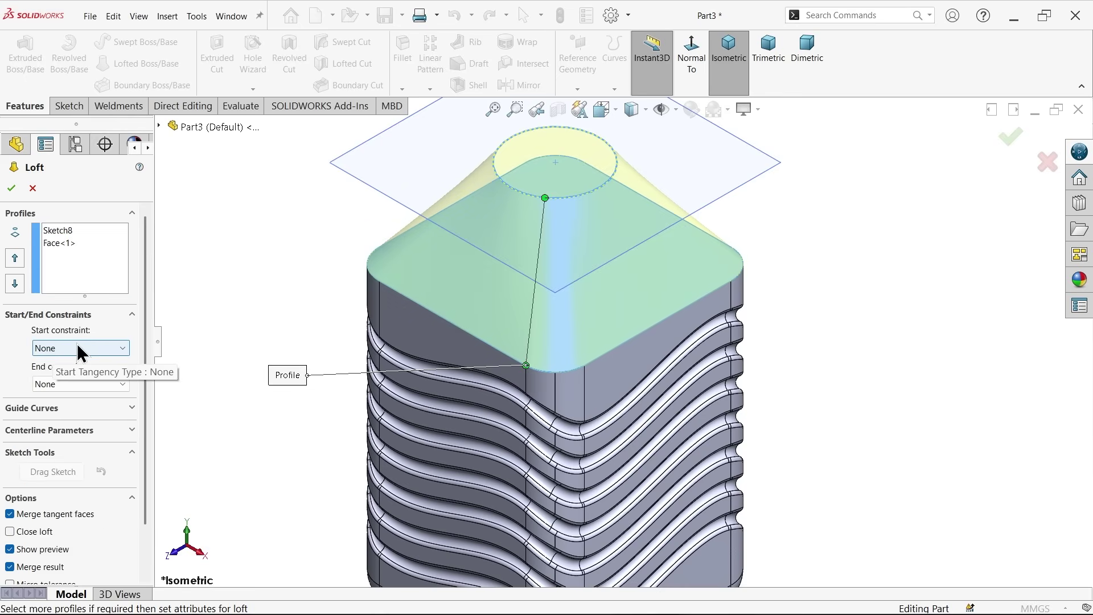
pyautogui.click(62, 383)
pyautogui.click(87, 420)
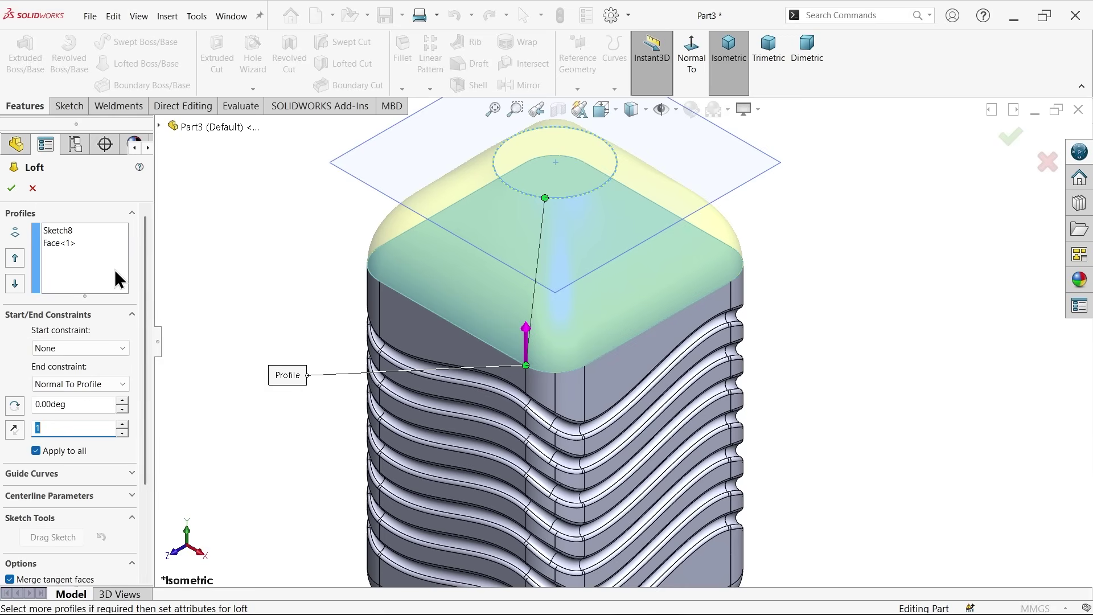
pyautogui.click(12, 190)
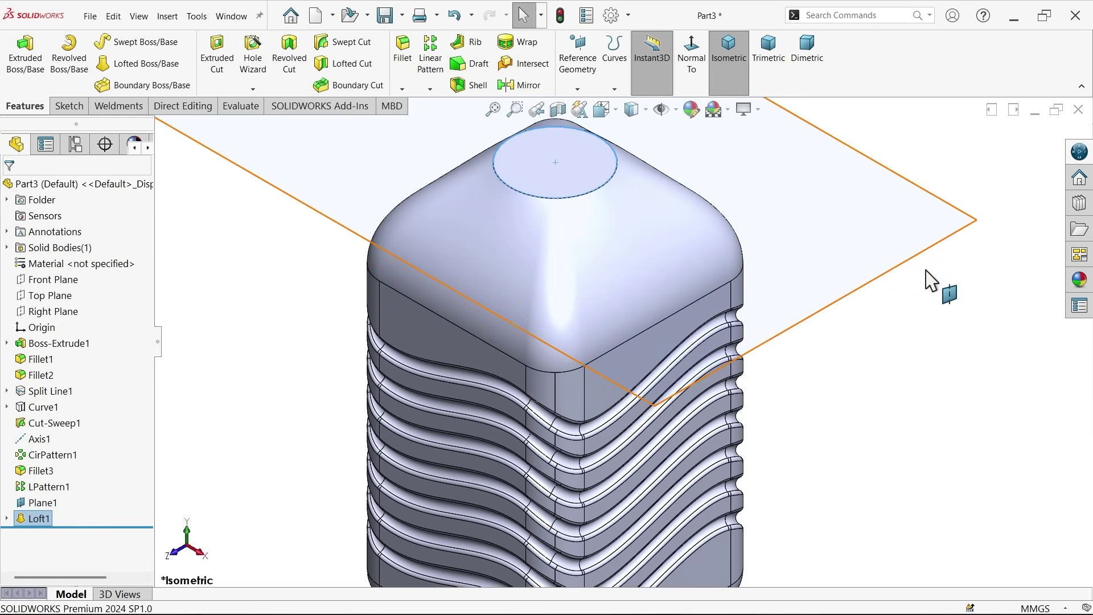
# Step: Hide Plane1 and start a sketch on the loft's circular top face
pyautogui.click(915, 259)
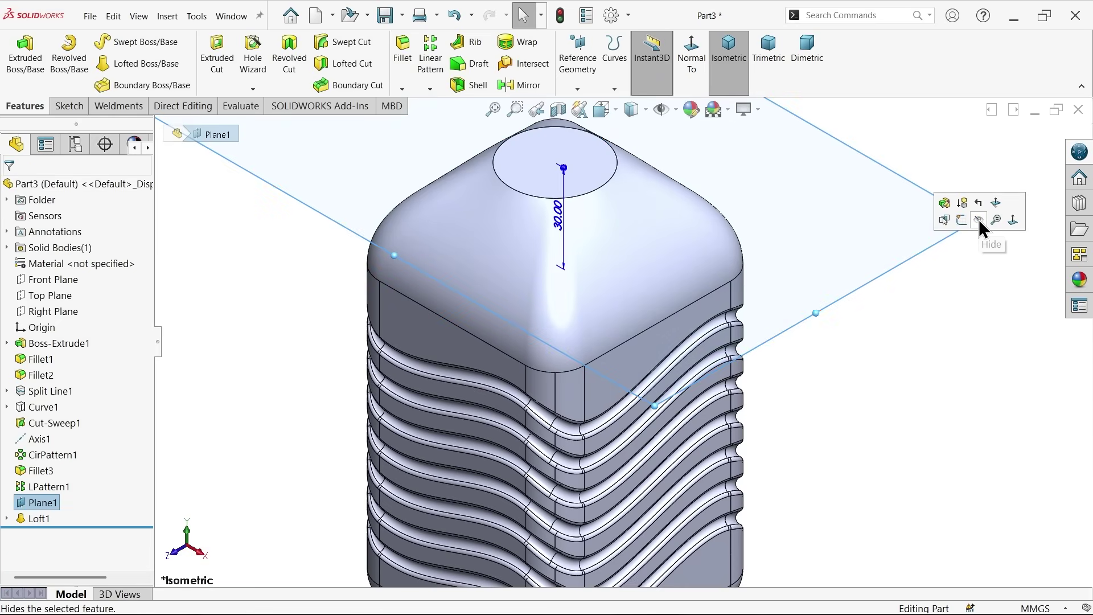
pyautogui.click(979, 220)
pyautogui.click(567, 167)
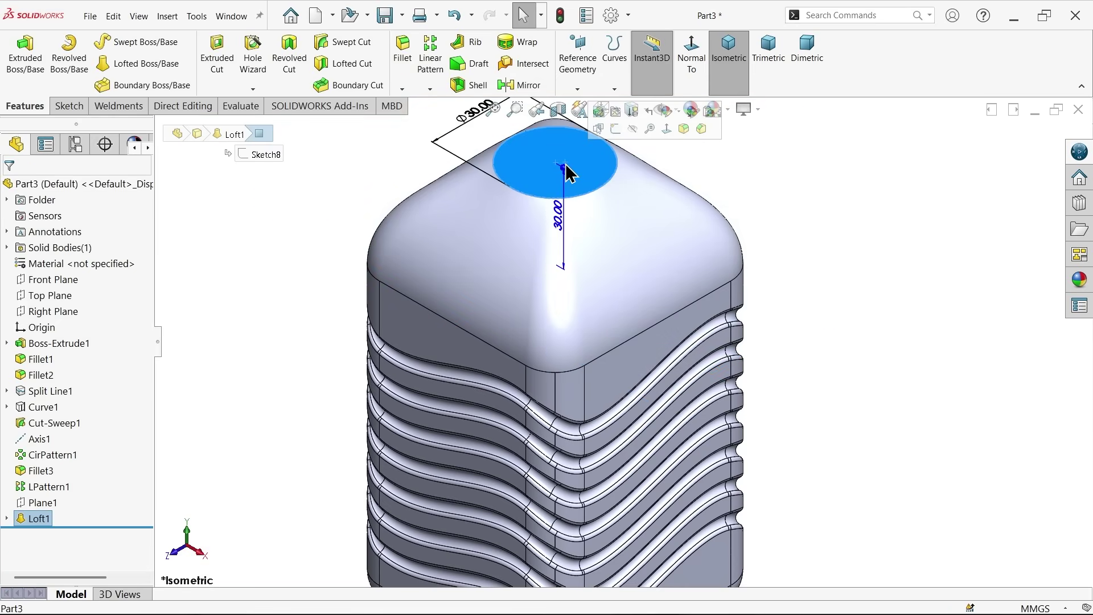
pyautogui.click(615, 129)
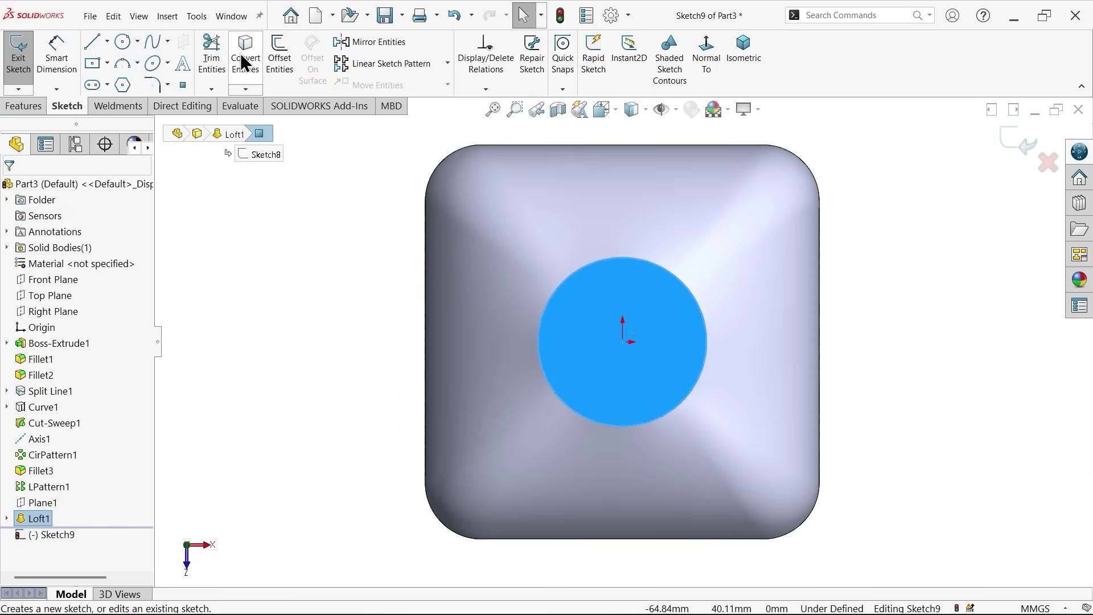
# Step: Convert the top face's edge into a circle with a driven Ø30 dimension
pyautogui.click(245, 57)
pyautogui.click(56, 55)
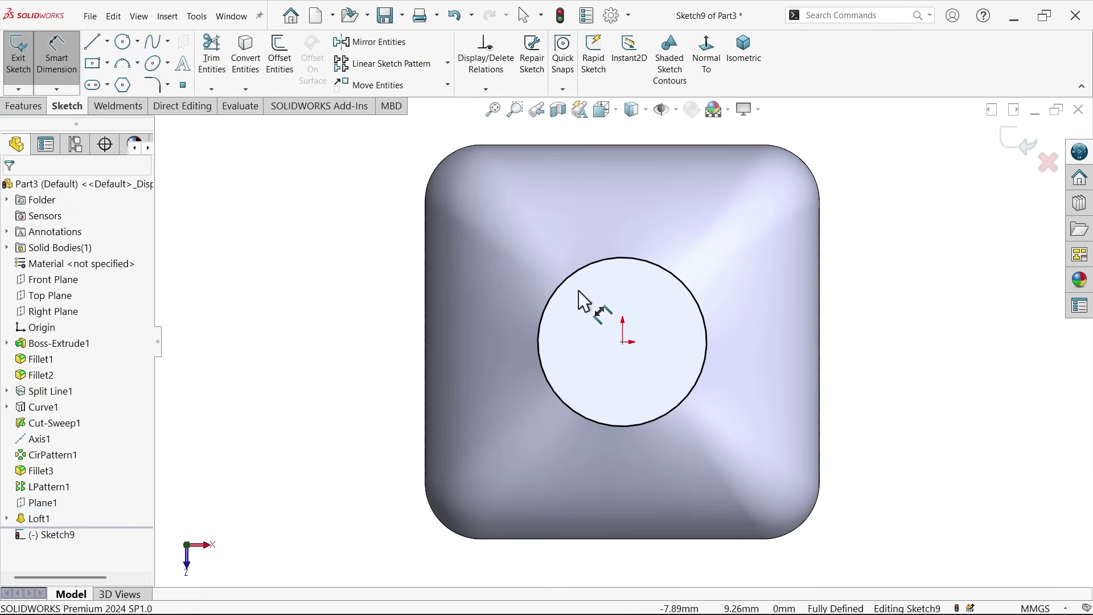
pyautogui.click(556, 300)
pyautogui.click(402, 338)
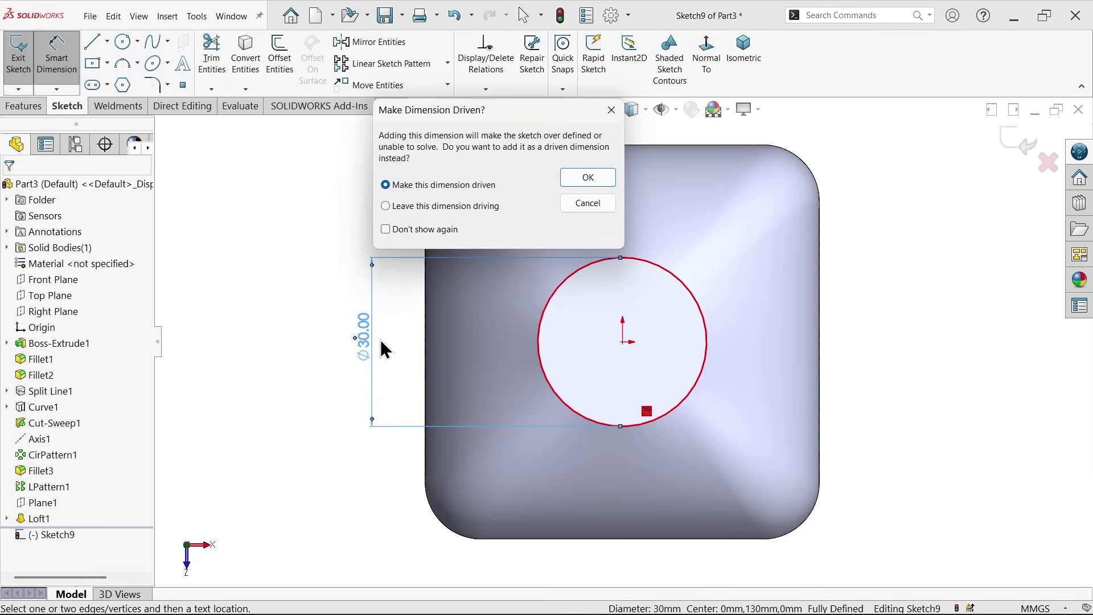
pyautogui.click(587, 179)
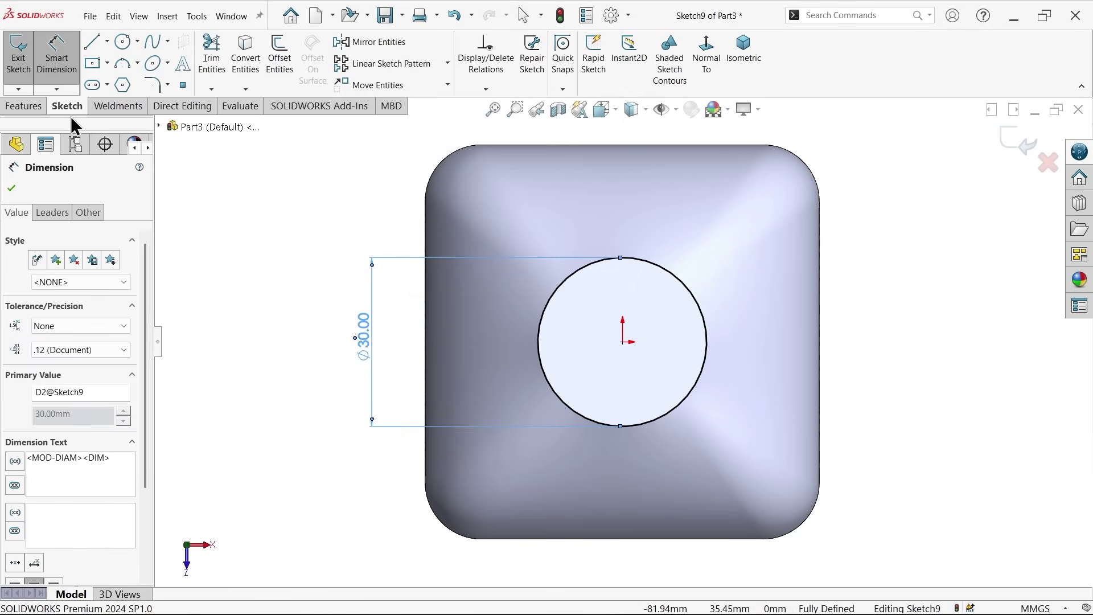
# Step: Extrude the circle 20 mm Blind as a boss to form the neck
pyautogui.click(24, 106)
pyautogui.click(25, 57)
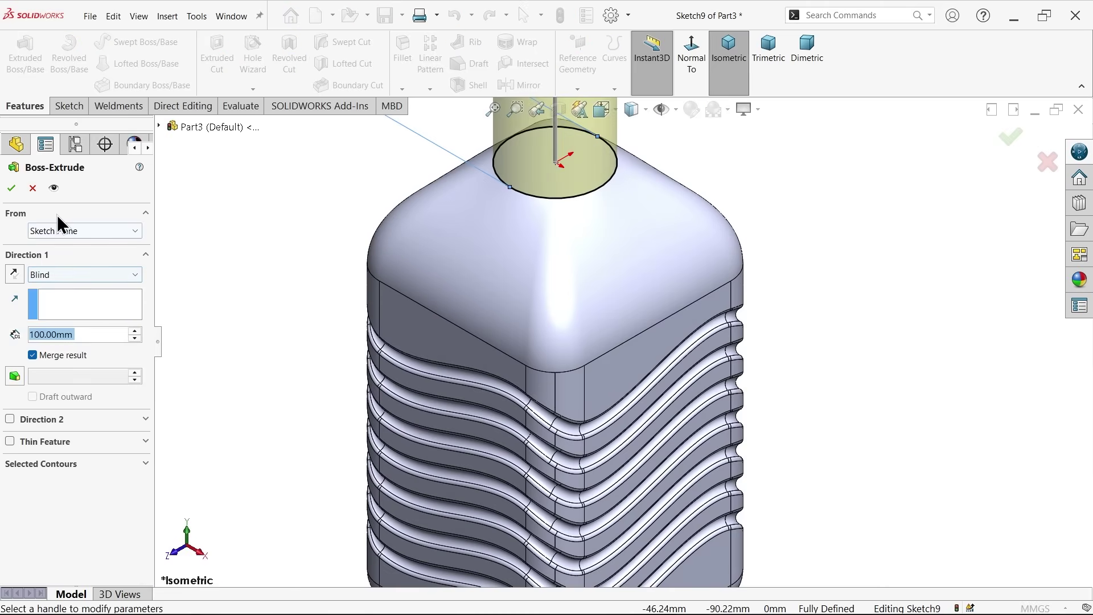
pyautogui.click(49, 275)
pyautogui.click(50, 275)
pyautogui.doubleClick(36, 335)
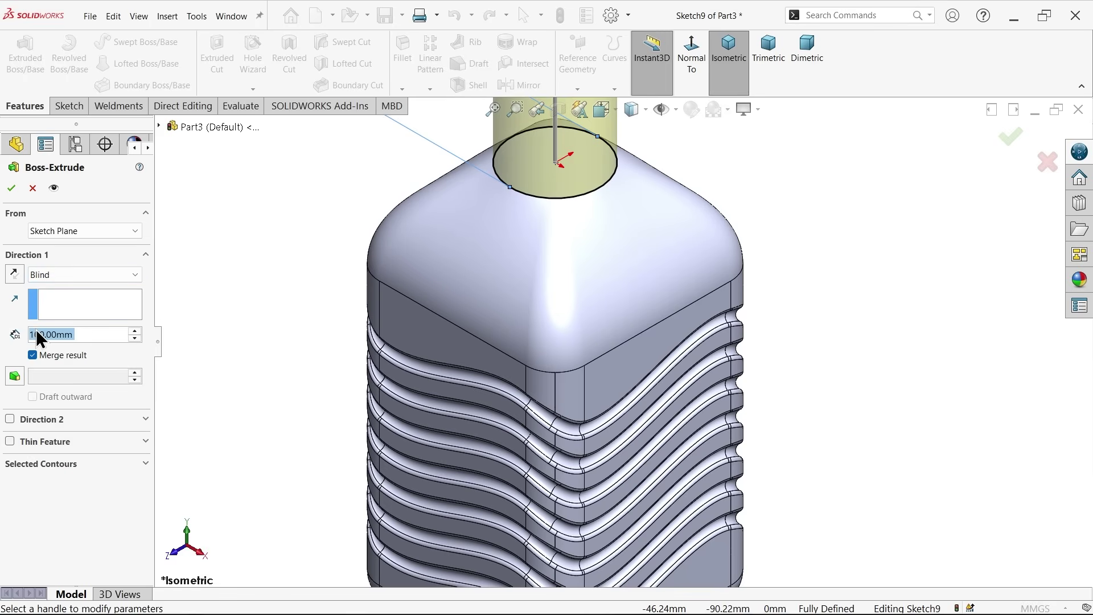
pyautogui.write('20')
pyautogui.press('Return')
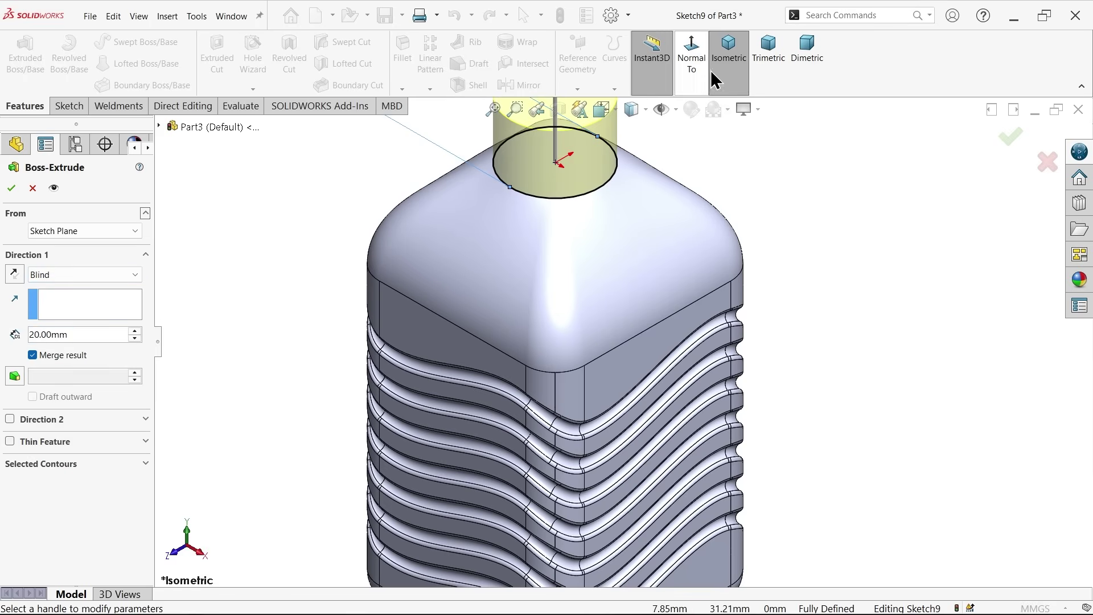
pyautogui.click(728, 54)
pyautogui.scroll(-5, 669, 207)
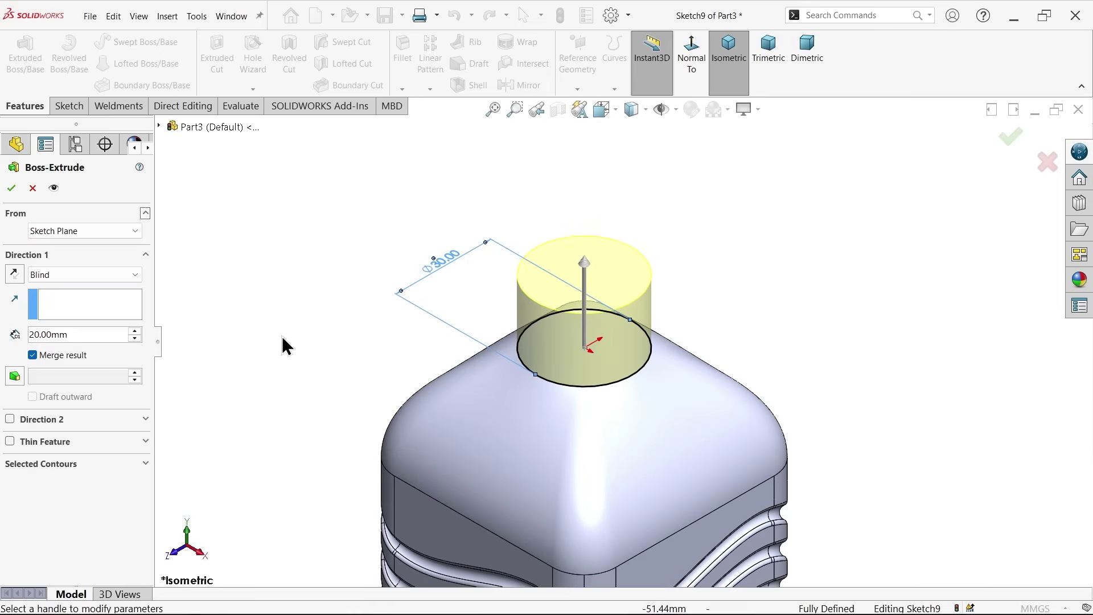
pyautogui.click(10, 188)
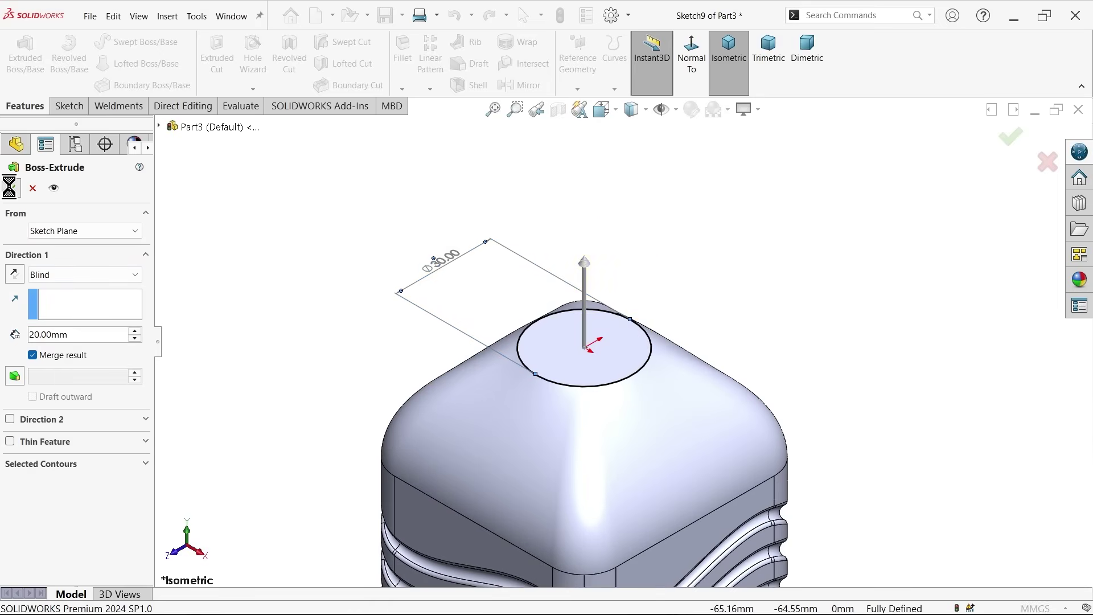
pyautogui.click(274, 257)
pyautogui.scroll(5, 575, 336)
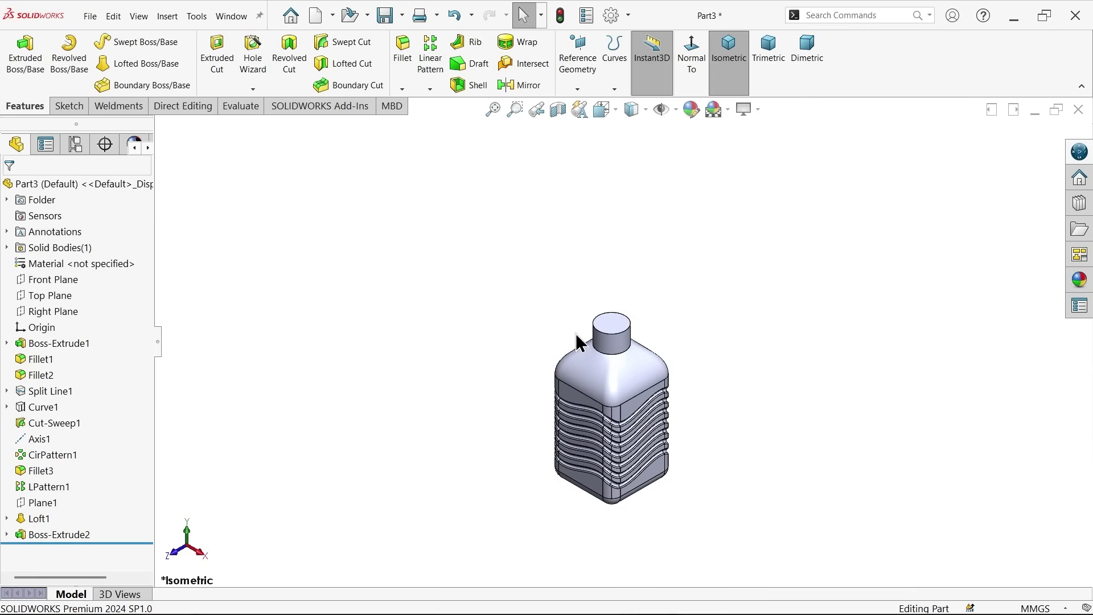
pyautogui.scroll(-3, 621, 453)
pyautogui.hotkey('alt', 'Tab')
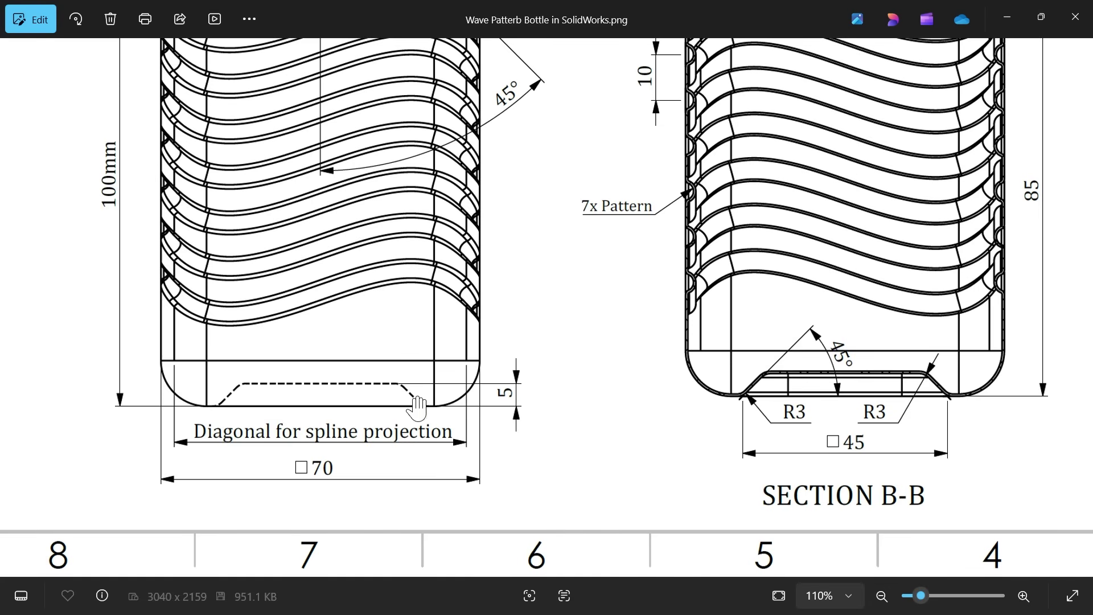
pyautogui.scroll(3, 350, 428)
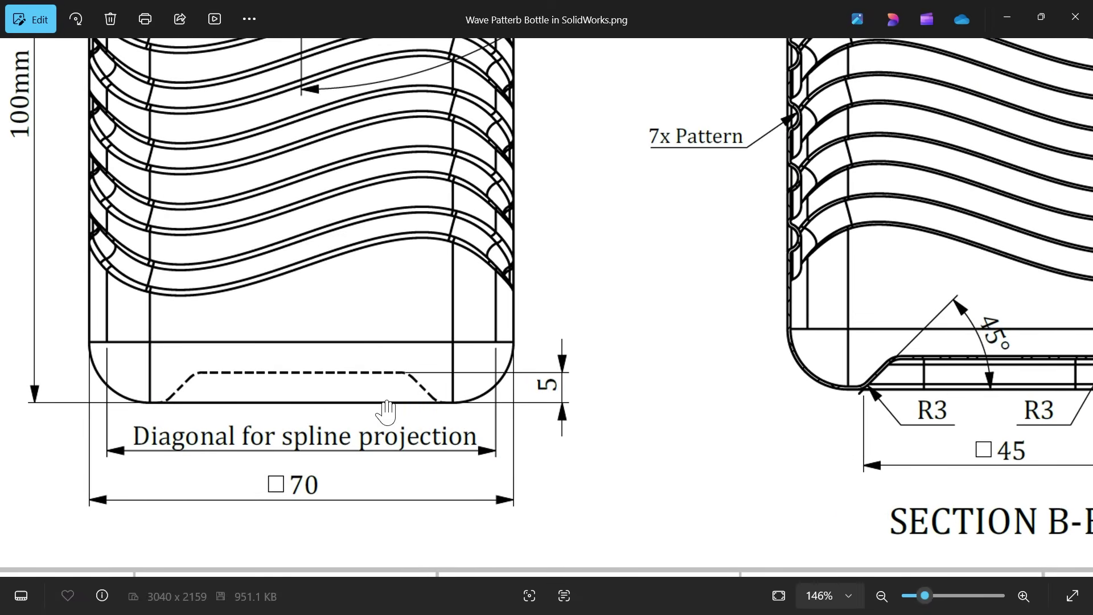
pyautogui.moveTo(621, 386); pyautogui.dragTo(275, 382)
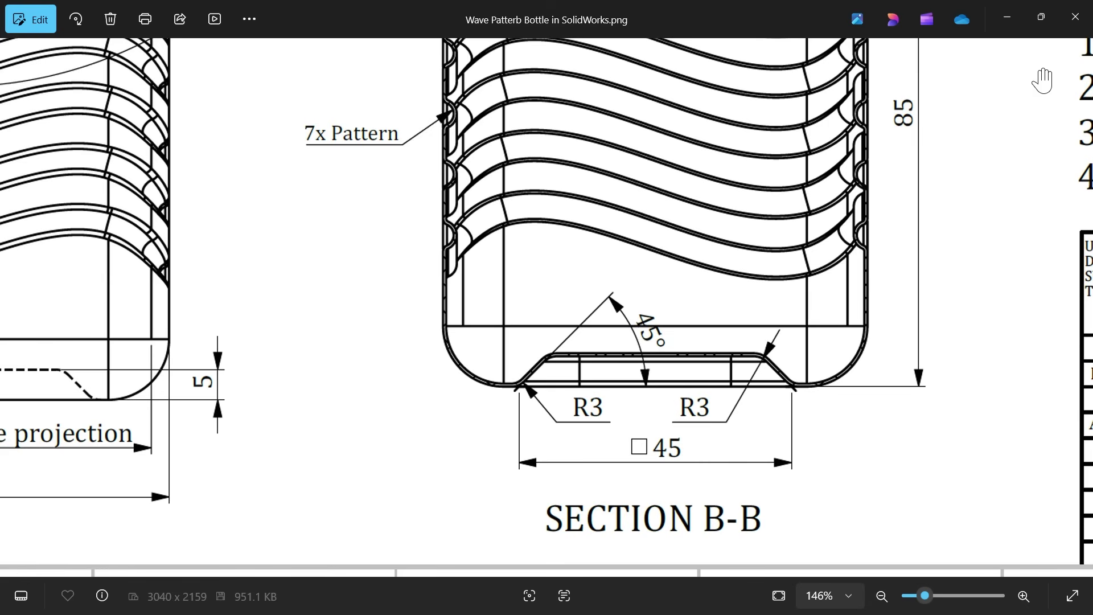
pyautogui.scroll(-2, 647, 317)
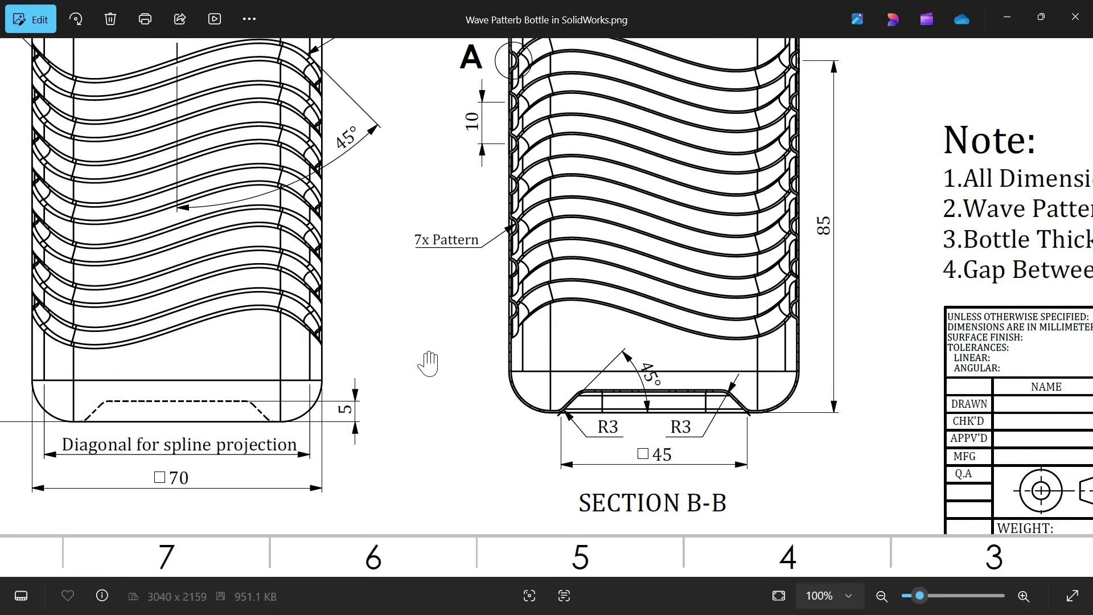
pyautogui.scroll(-1, 426, 365)
pyautogui.moveTo(414, 268); pyautogui.dragTo(464, 381)
pyautogui.moveTo(373, 207); pyautogui.dragTo(405, 294)
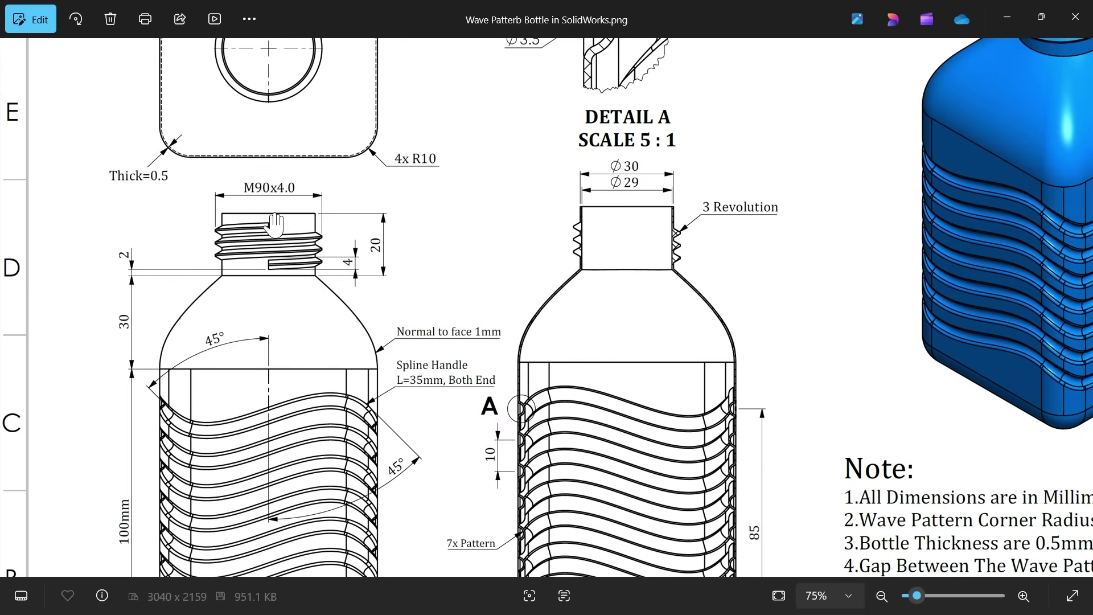
pyautogui.scroll(2, 275, 225)
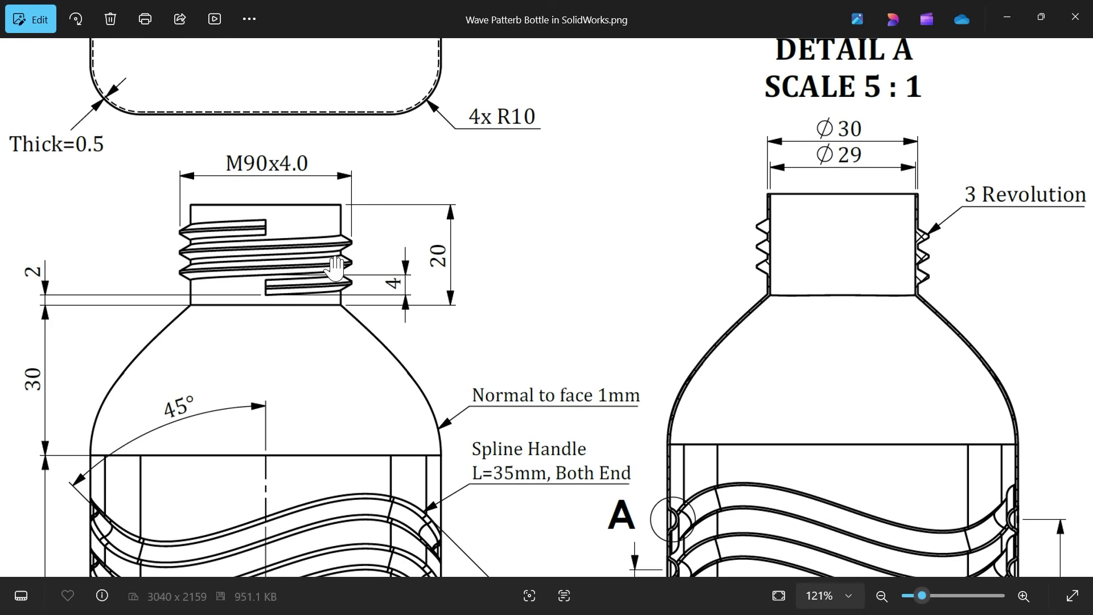
pyautogui.moveTo(327, 295); pyautogui.dragTo(385, 293)
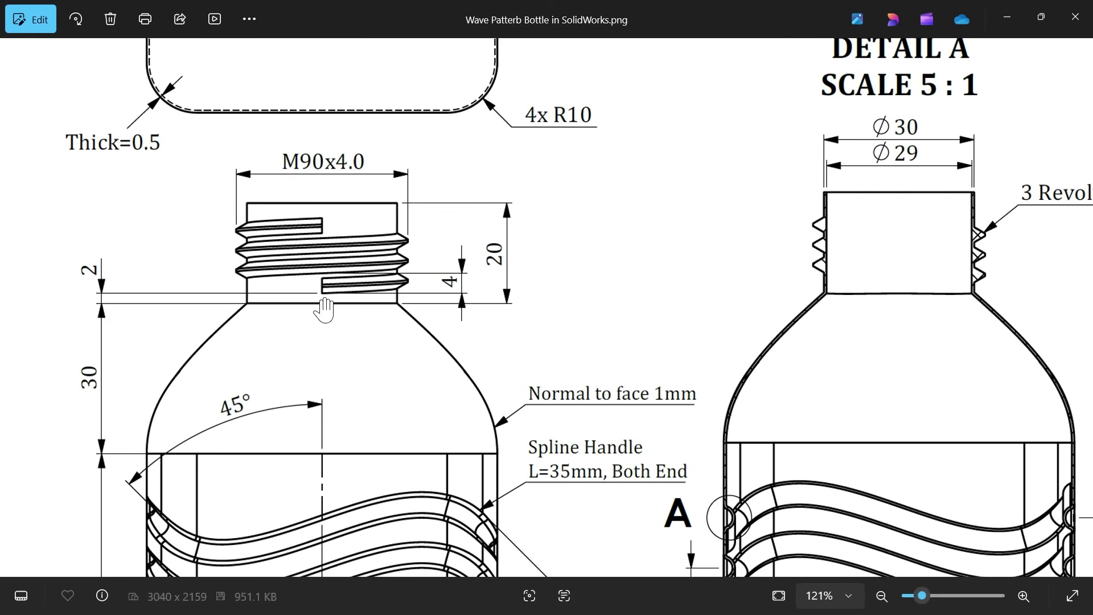
pyautogui.scroll(2, 322, 306)
pyautogui.moveTo(284, 317); pyautogui.dragTo(404, 317)
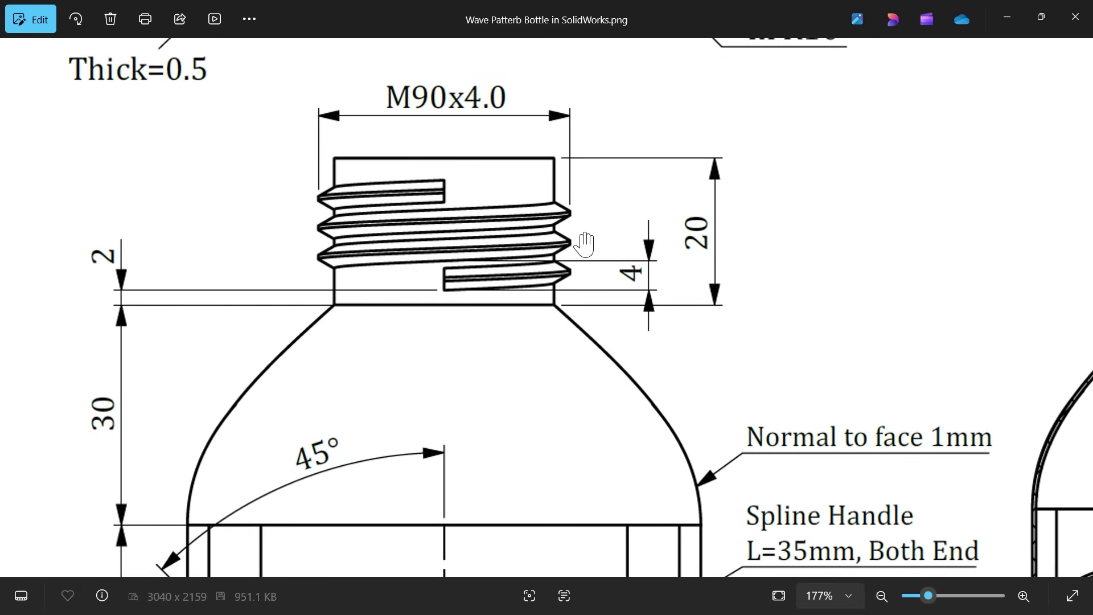
pyautogui.moveTo(890, 260); pyautogui.dragTo(242, 349)
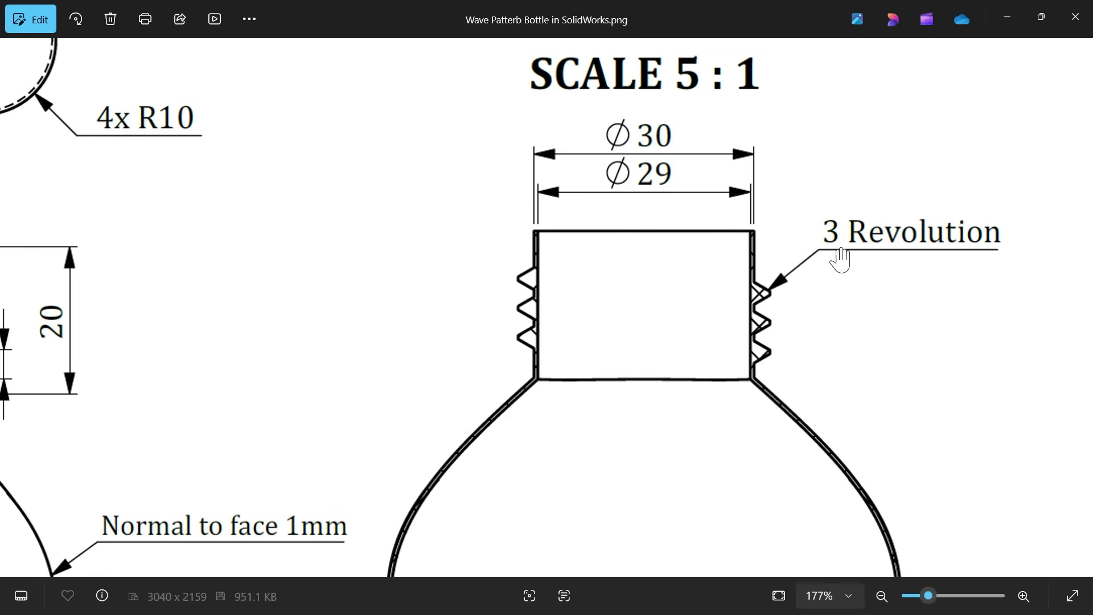
pyautogui.scroll(-6, 696, 314)
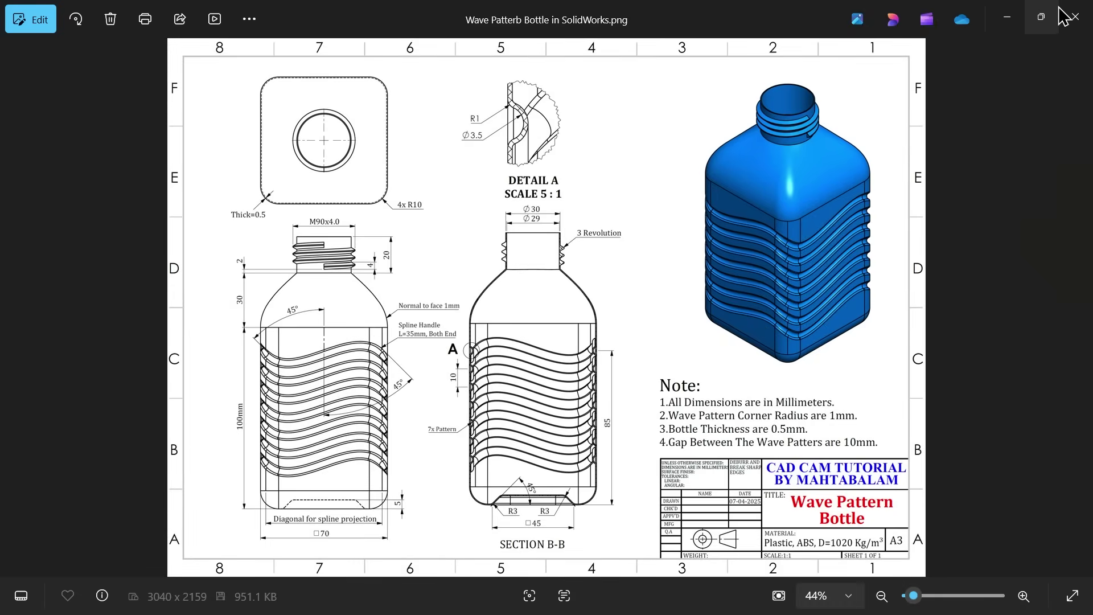
# Step: Back in the model, sketch a center rectangle from the origin on the bottle's bottom face
pyautogui.click(1007, 18)
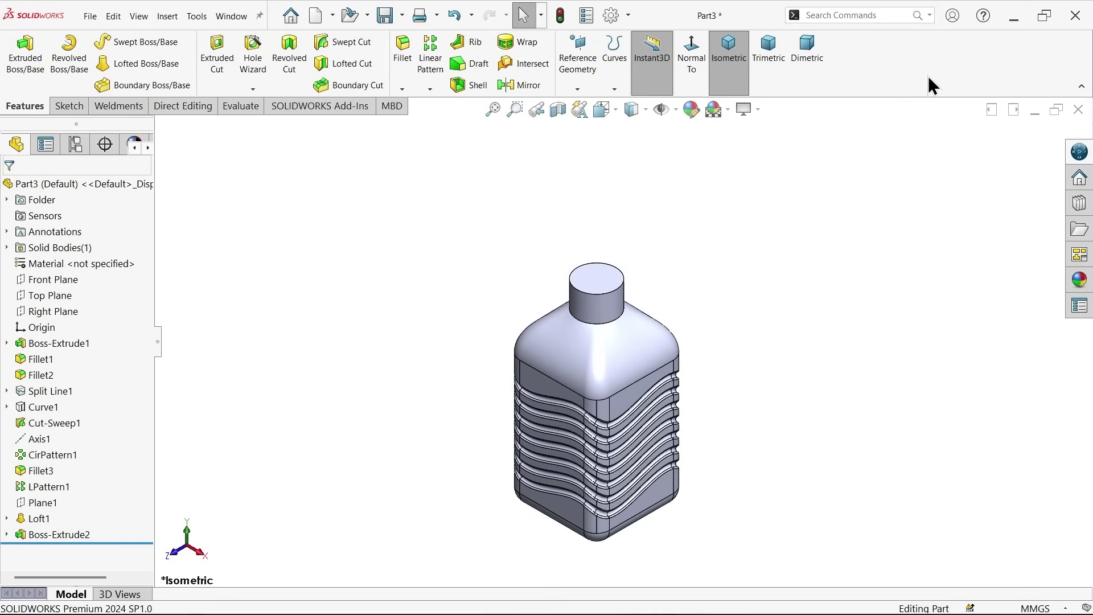
pyautogui.moveTo(641, 449); pyautogui.dragTo(598, 424, button='middle')
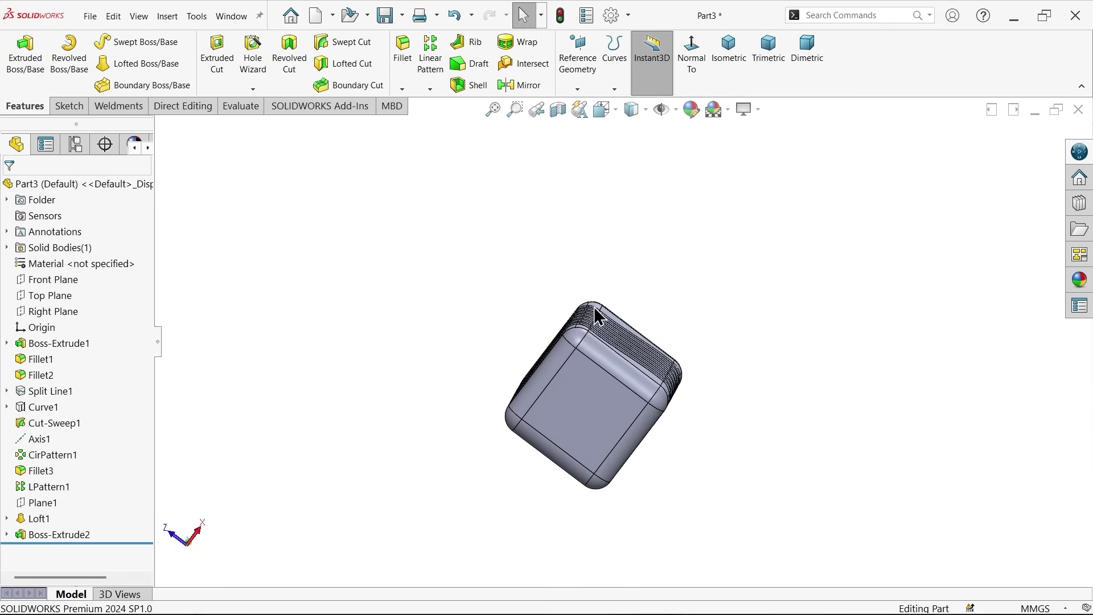
pyautogui.click(594, 415)
pyautogui.click(647, 393)
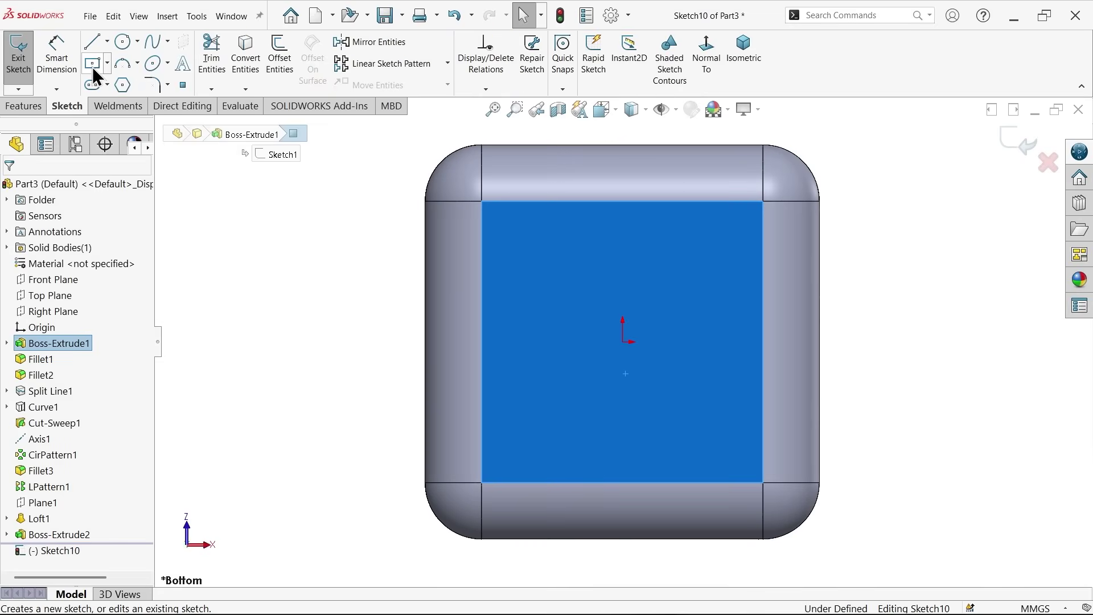
pyautogui.click(91, 63)
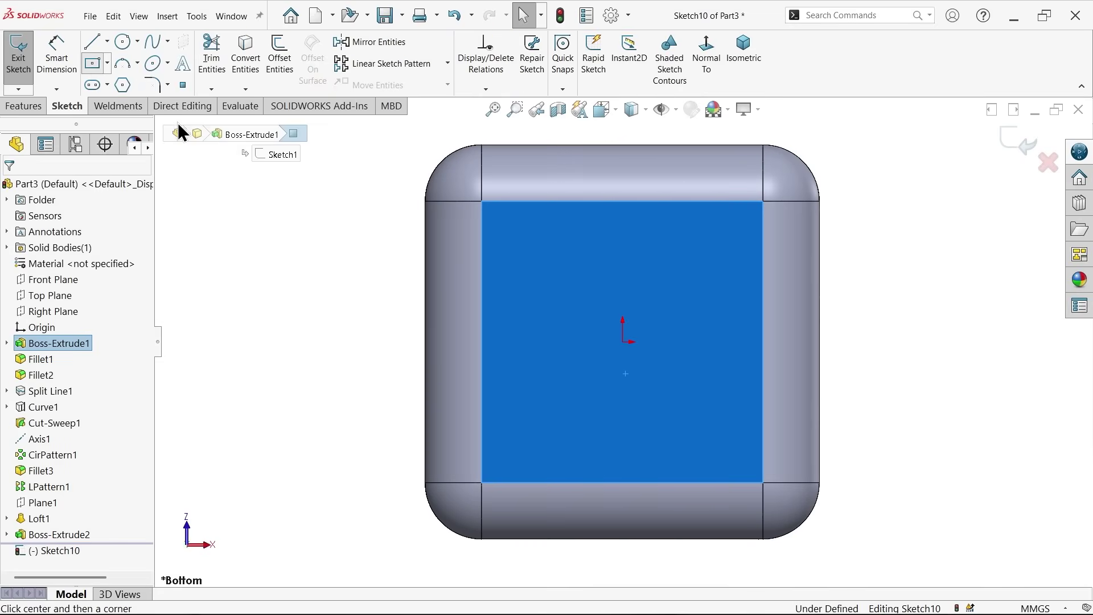
pyautogui.click(623, 342)
pyautogui.click(518, 237)
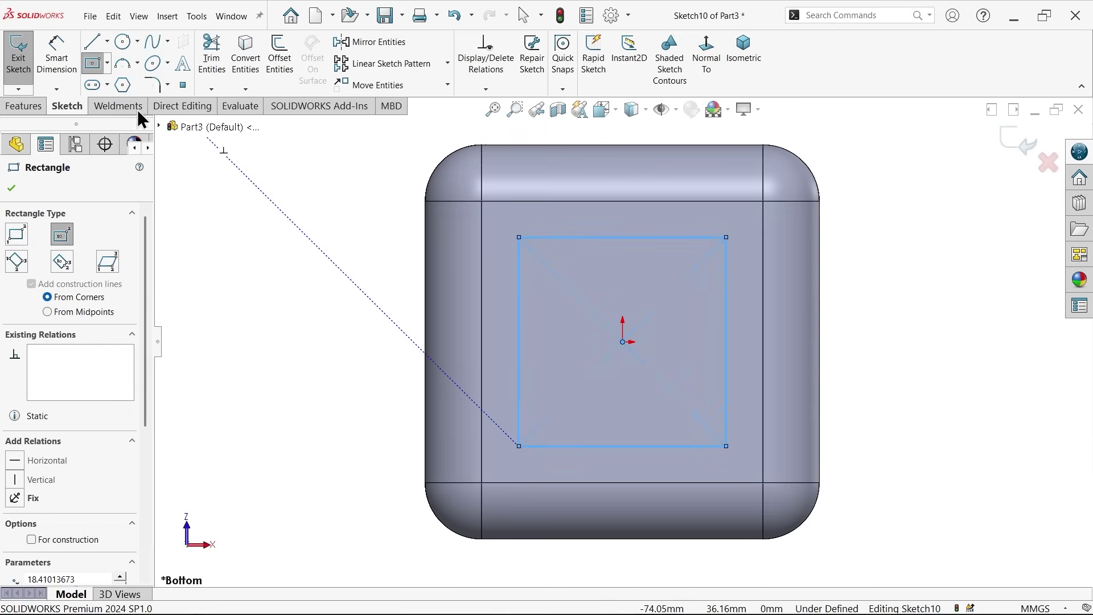
# Step: Dimension the rectangle's left side to 45 mm
pyautogui.click(56, 57)
pyautogui.click(519, 360)
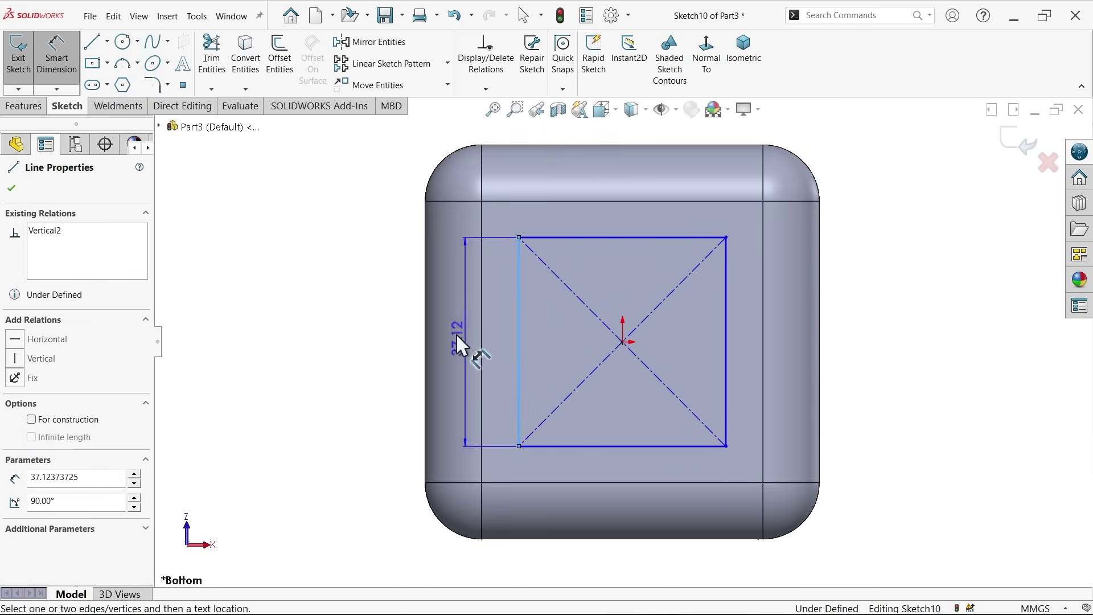
pyautogui.click(357, 320)
pyautogui.write('45')
pyautogui.press('Return')
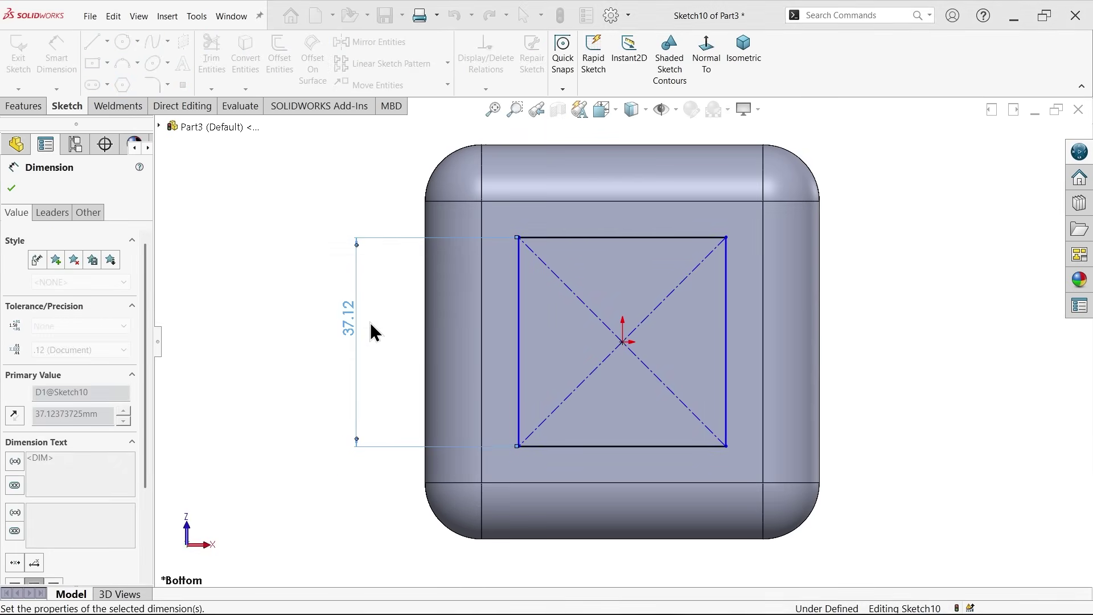
pyautogui.click(11, 188)
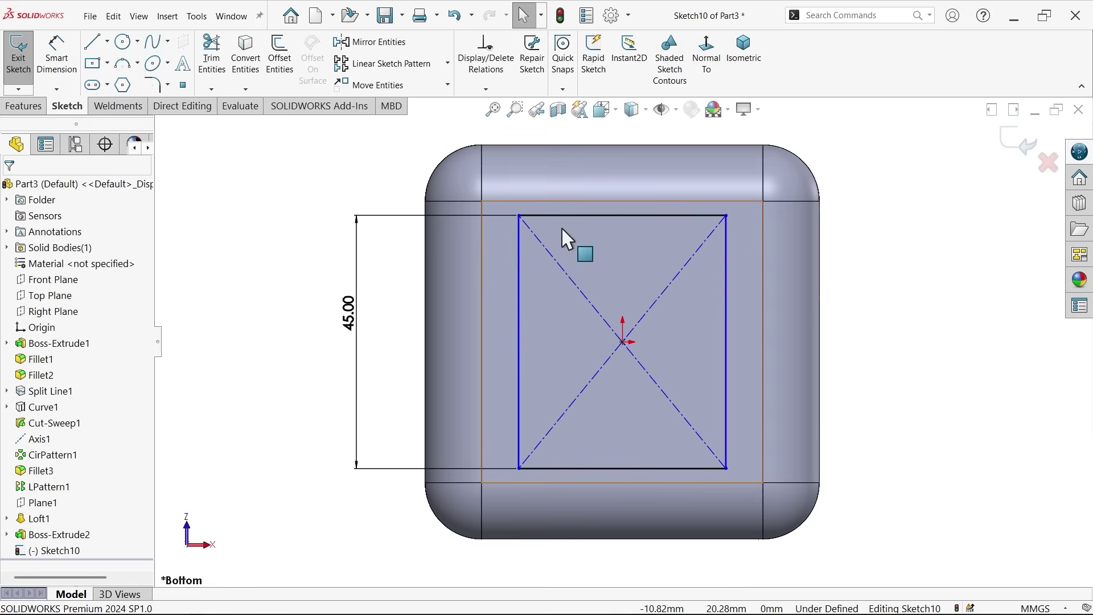
# Step: Make the top and left sides equal so the rectangle becomes a square
pyautogui.click(587, 217)
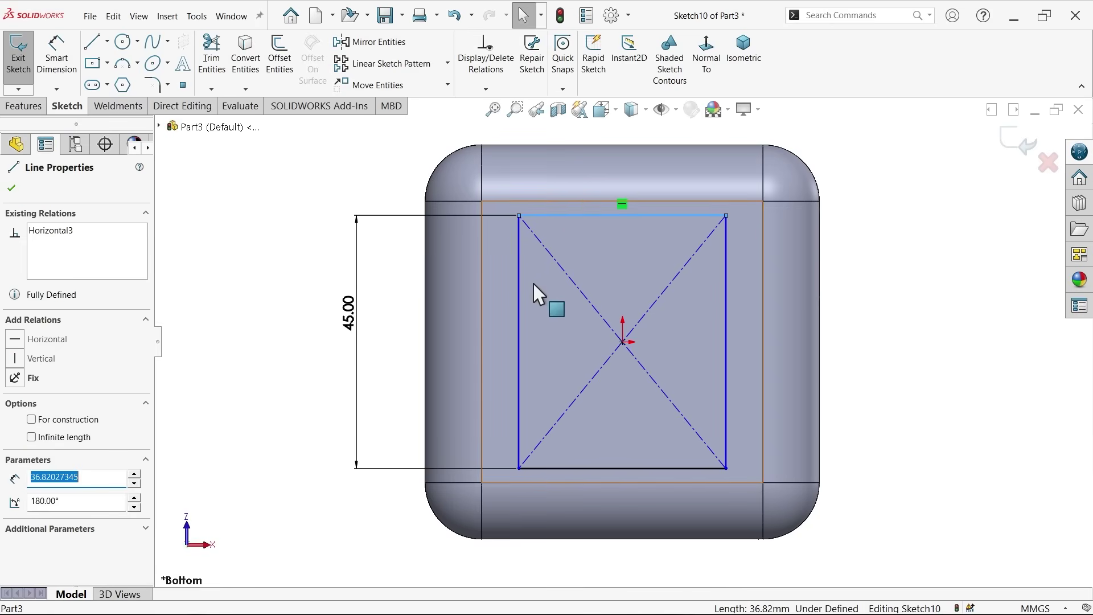
pyautogui.click(520, 298)
pyautogui.keyDown('ctrl'); pyautogui.click(587, 217); pyautogui.keyUp('ctrl')
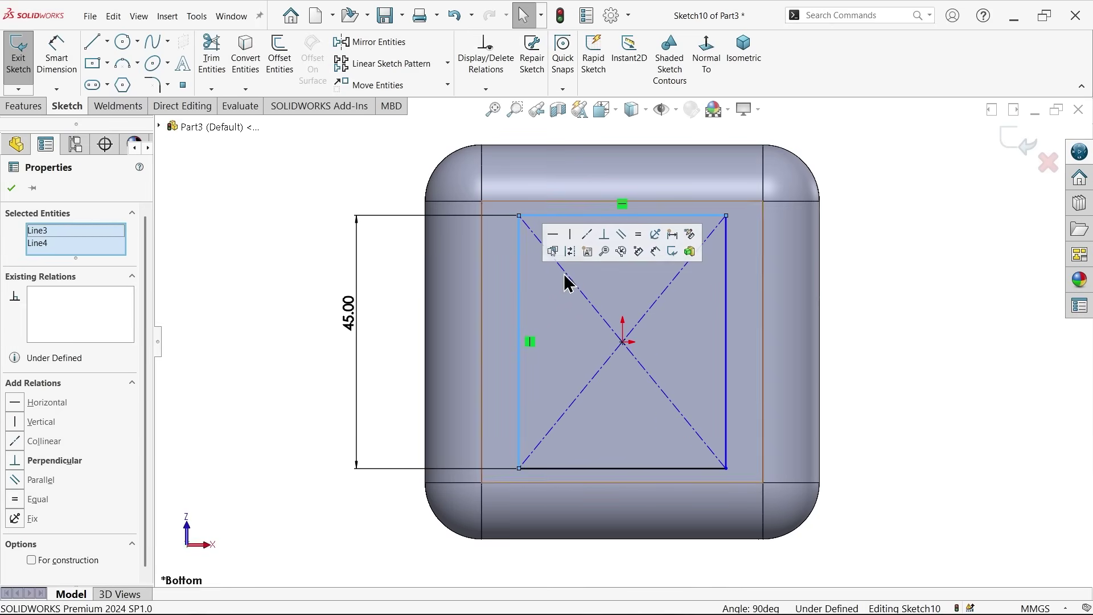
pyautogui.click(641, 234)
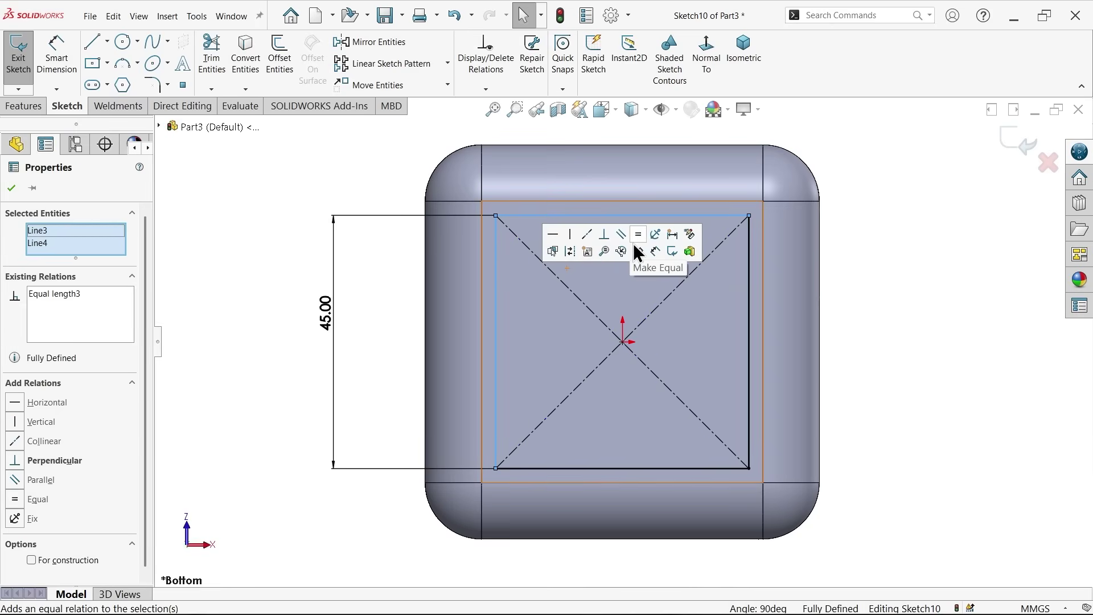
pyautogui.click(288, 179)
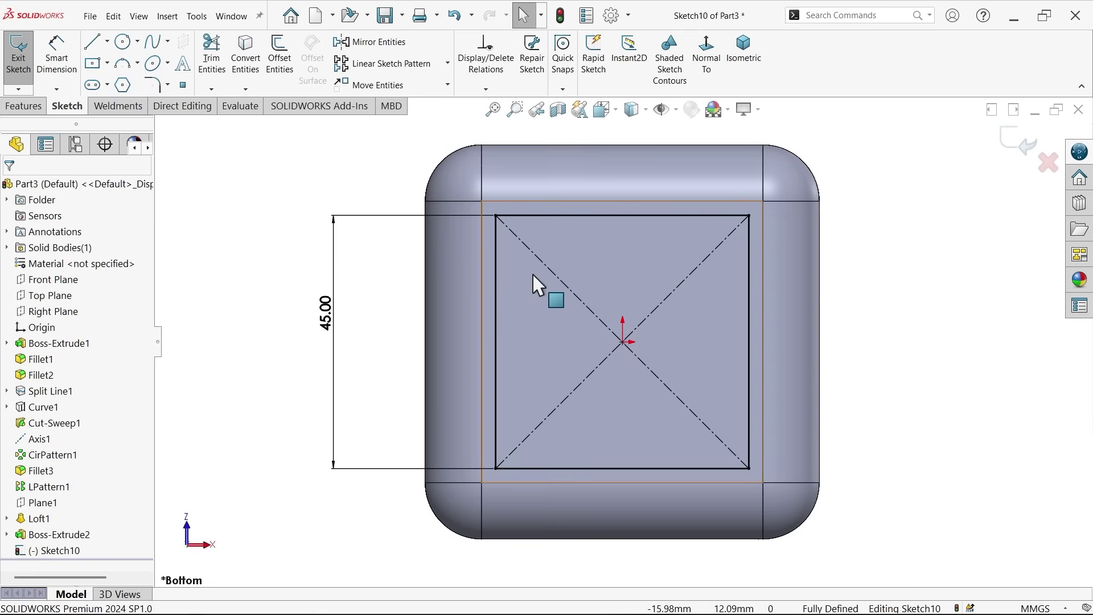
pyautogui.click(21, 107)
# Step: Extrude-cut the square 5 mm Blind into the base with a 45° draft
pyautogui.click(218, 56)
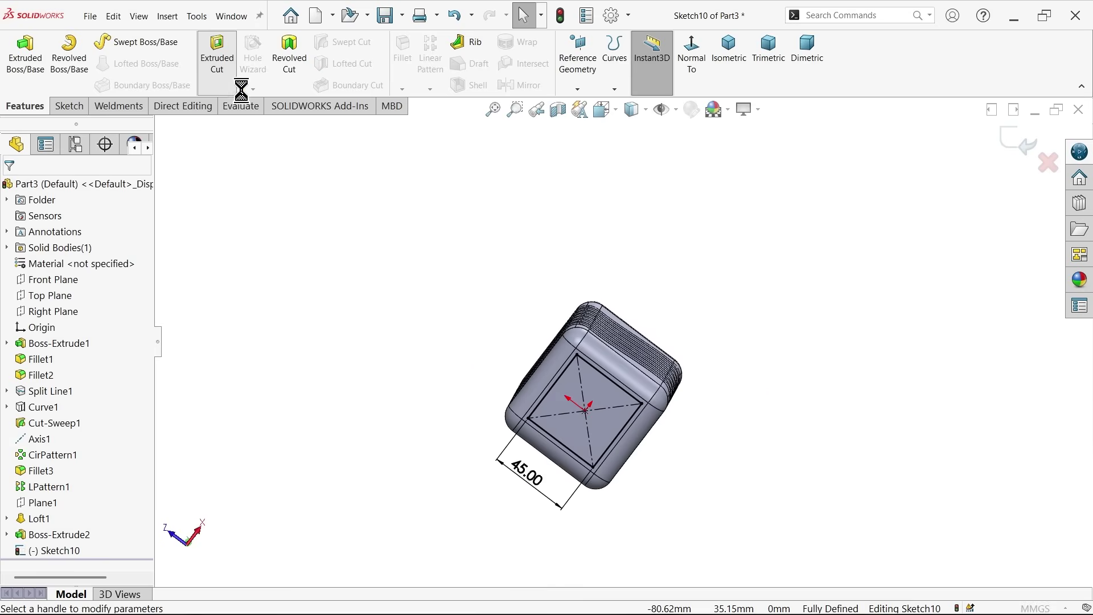
pyautogui.scroll(-5, 490, 388)
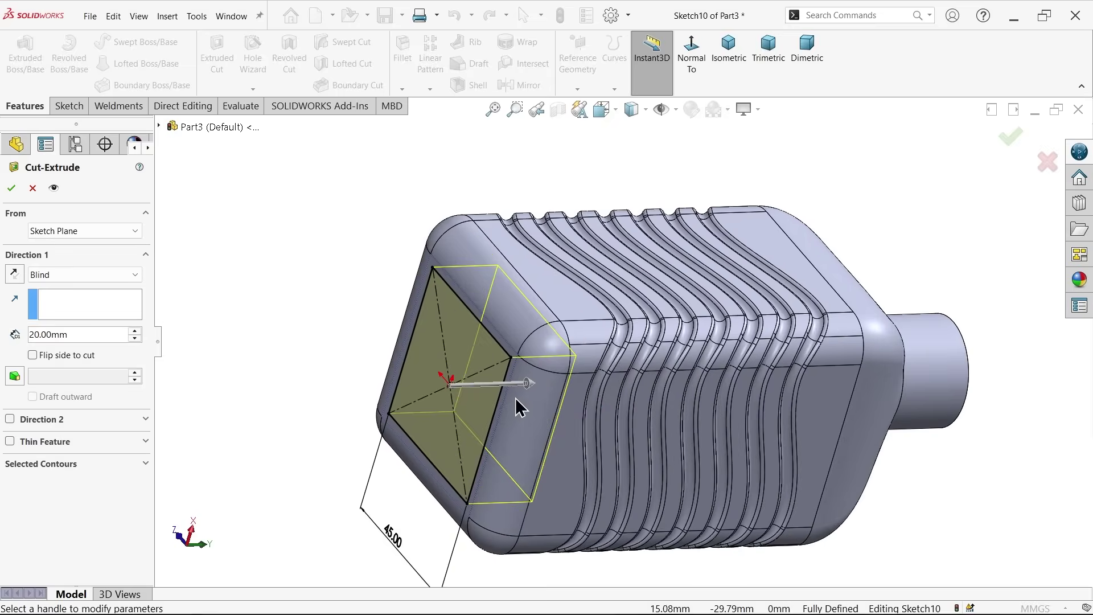
pyautogui.doubleClick(72, 336)
pyautogui.write('5')
pyautogui.press('Return')
pyautogui.click(14, 379)
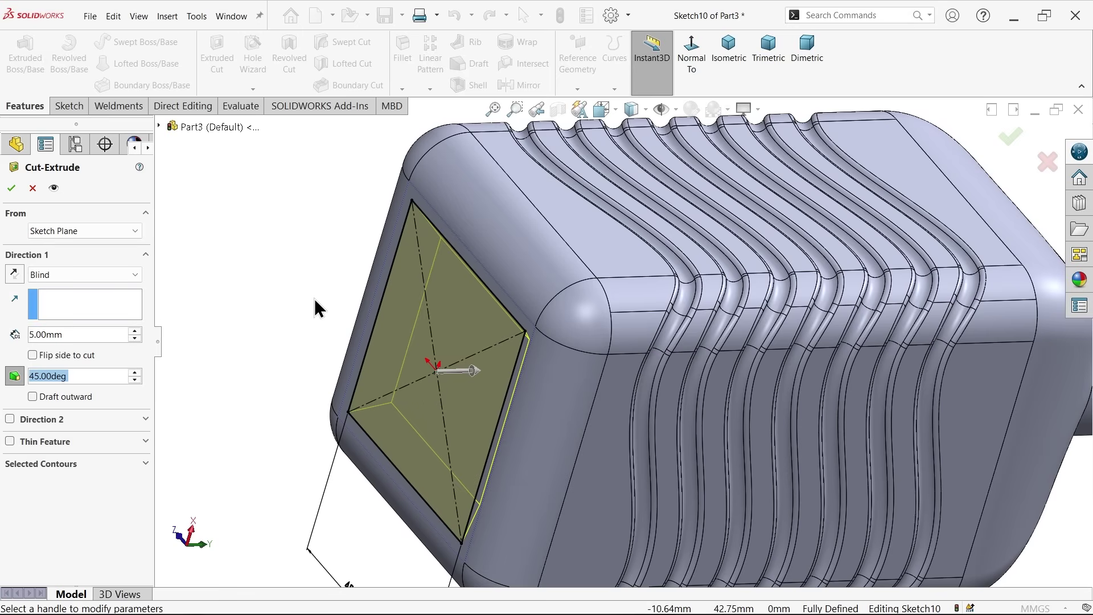
pyautogui.moveTo(313, 298); pyautogui.dragTo(337, 308, button='middle')
pyautogui.click(11, 190)
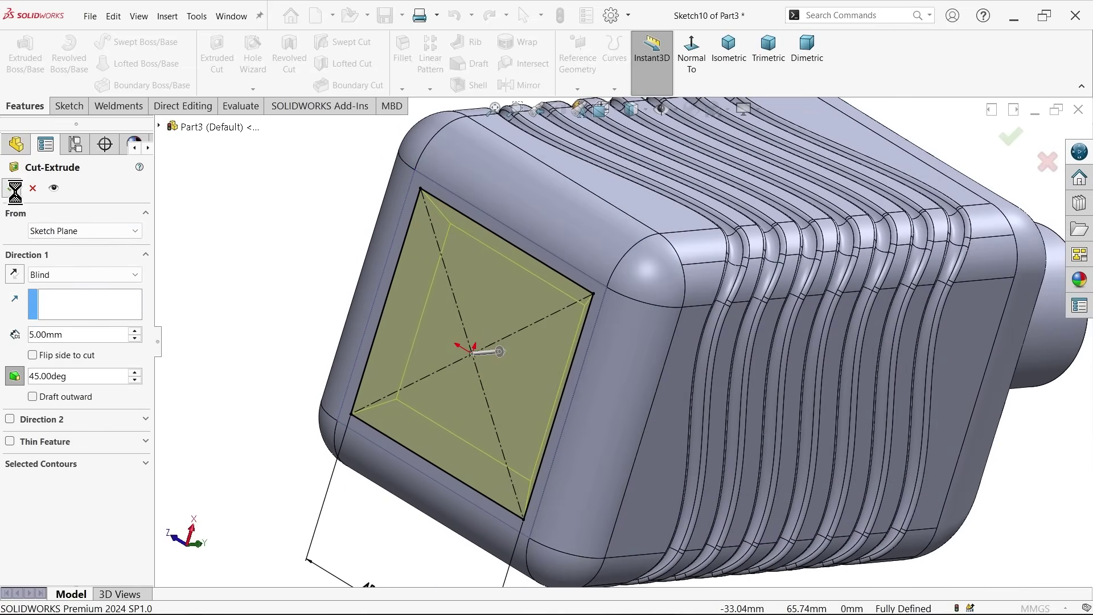
pyautogui.moveTo(244, 285); pyautogui.dragTo(325, 276, button='middle')
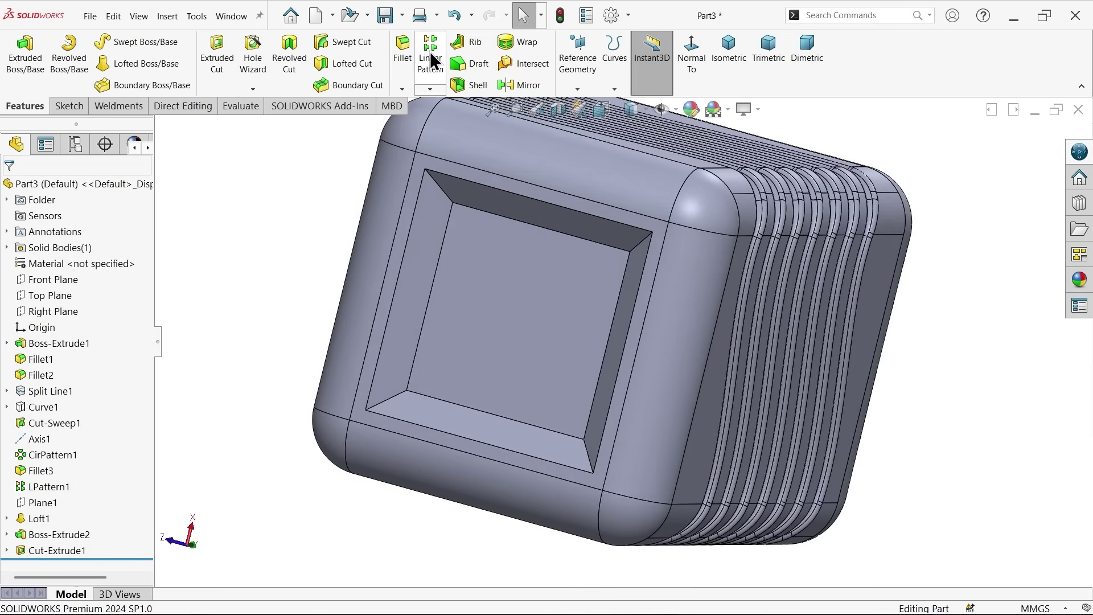
# Step: Fillet the four sloped pocket corner edges with a 3 mm radius
pyautogui.click(404, 63)
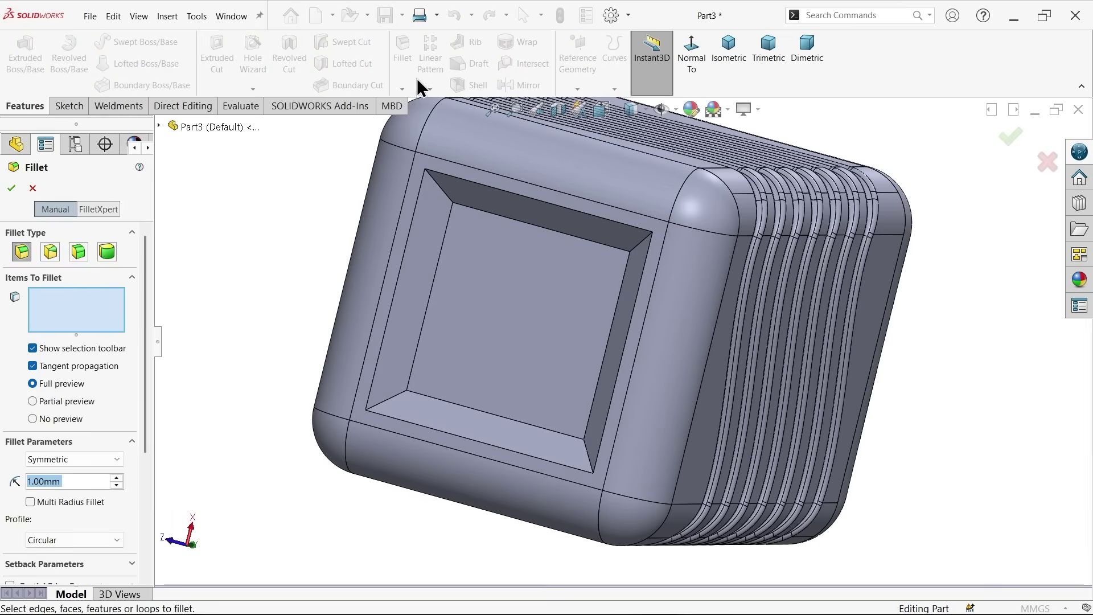
pyautogui.click(446, 194)
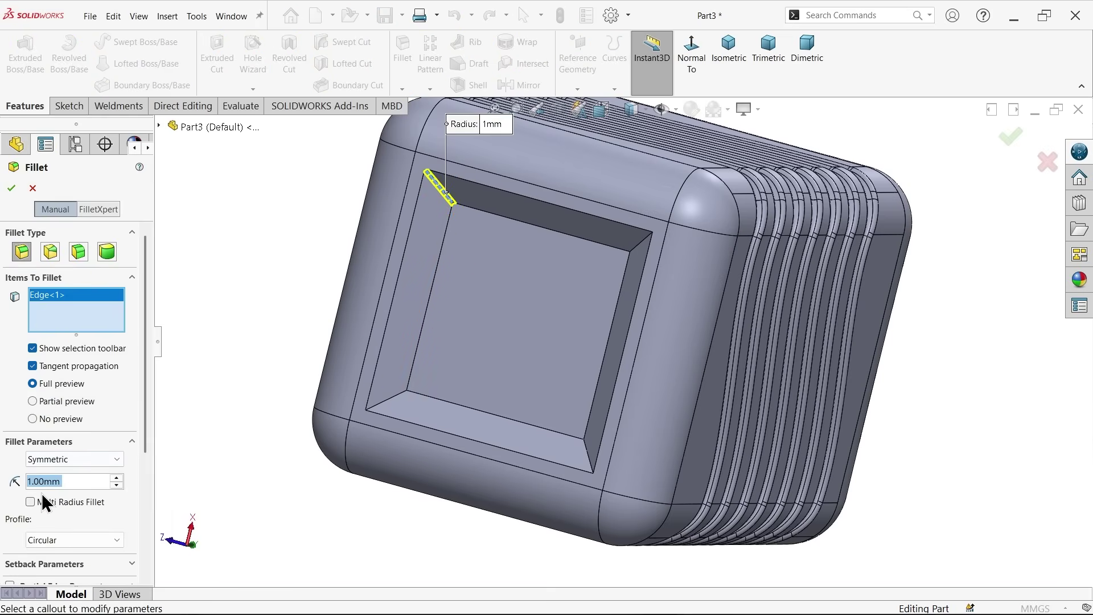
pyautogui.write('3')
pyautogui.press('Return')
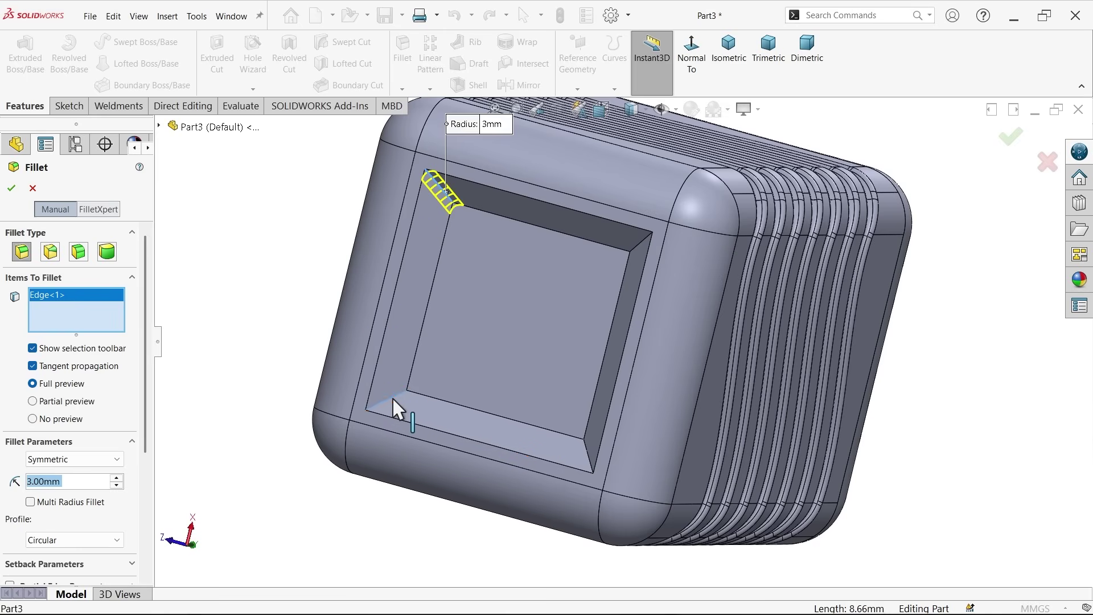
pyautogui.click(397, 409)
pyautogui.click(585, 448)
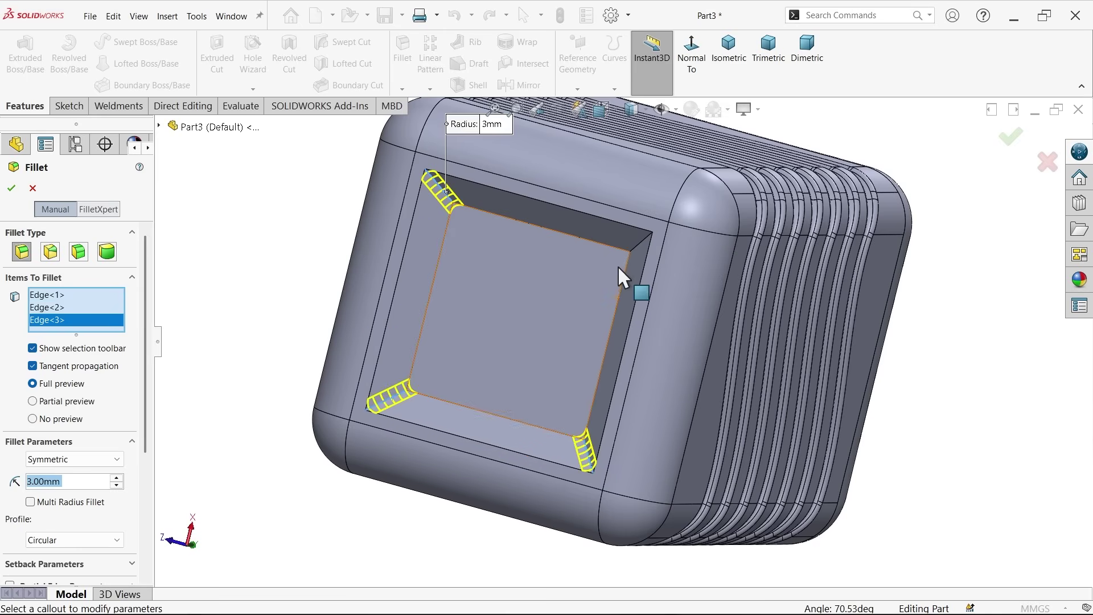
pyautogui.click(636, 249)
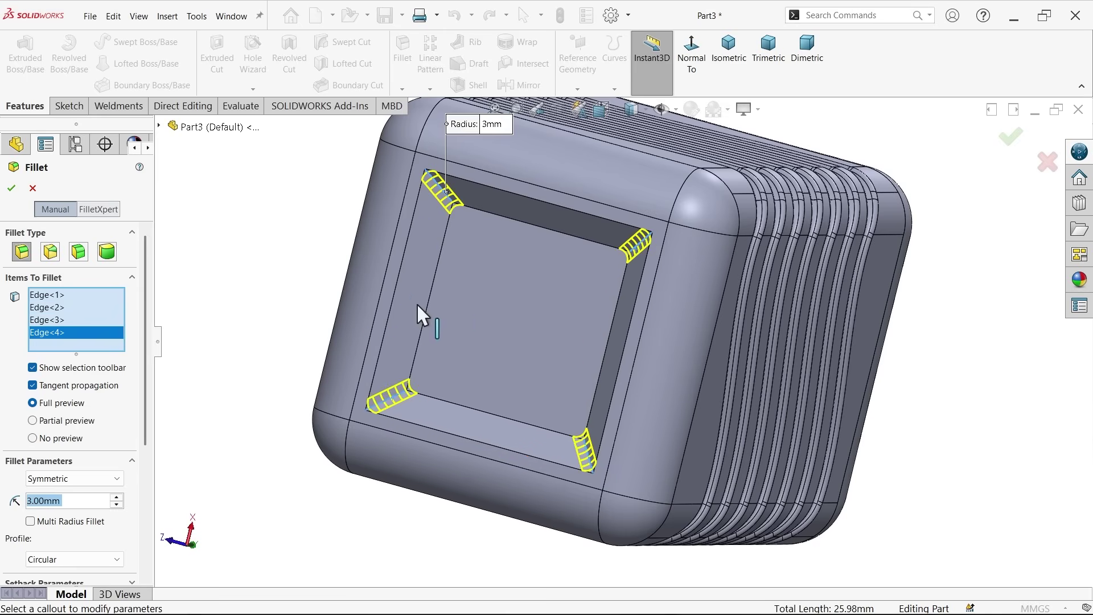
pyautogui.click(11, 188)
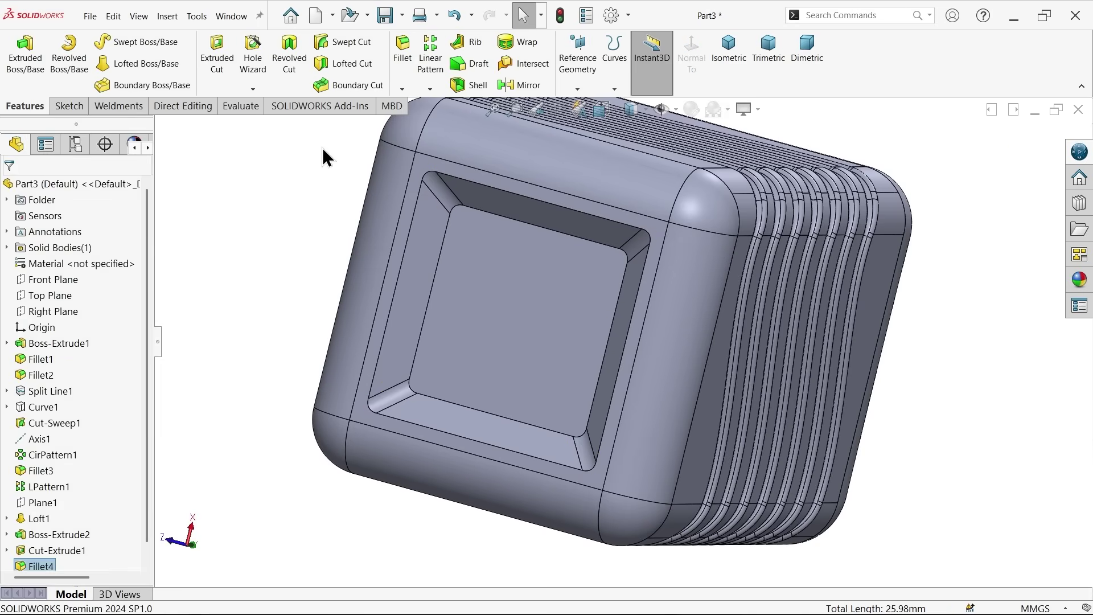
# Step: Fillet the pocket's rim edges and bottom face at 3 mm, then show the trimetric view
pyautogui.click(407, 61)
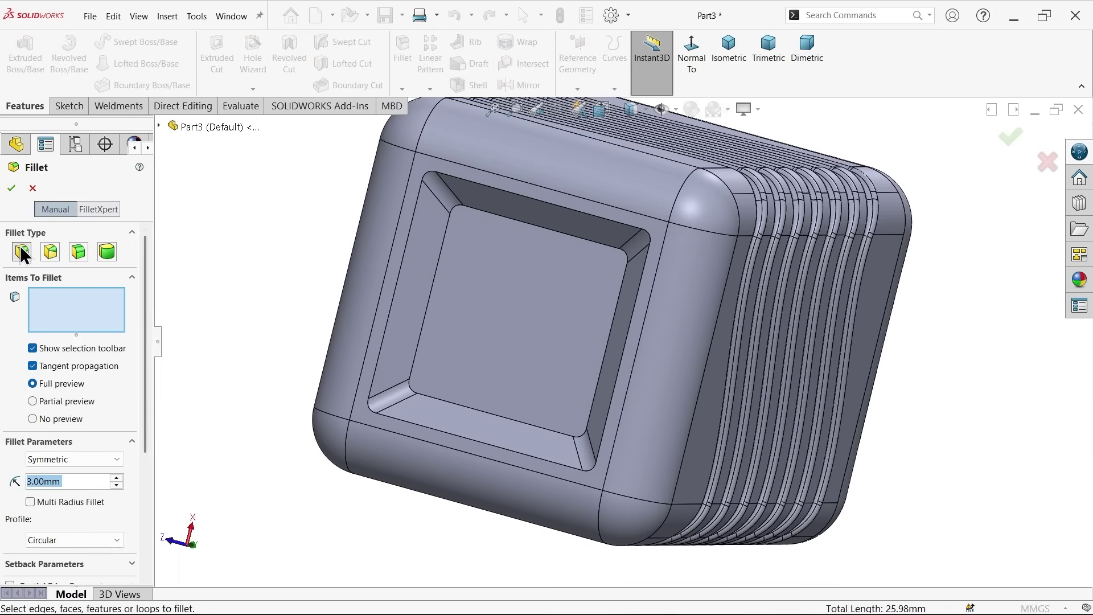
pyautogui.click(380, 346)
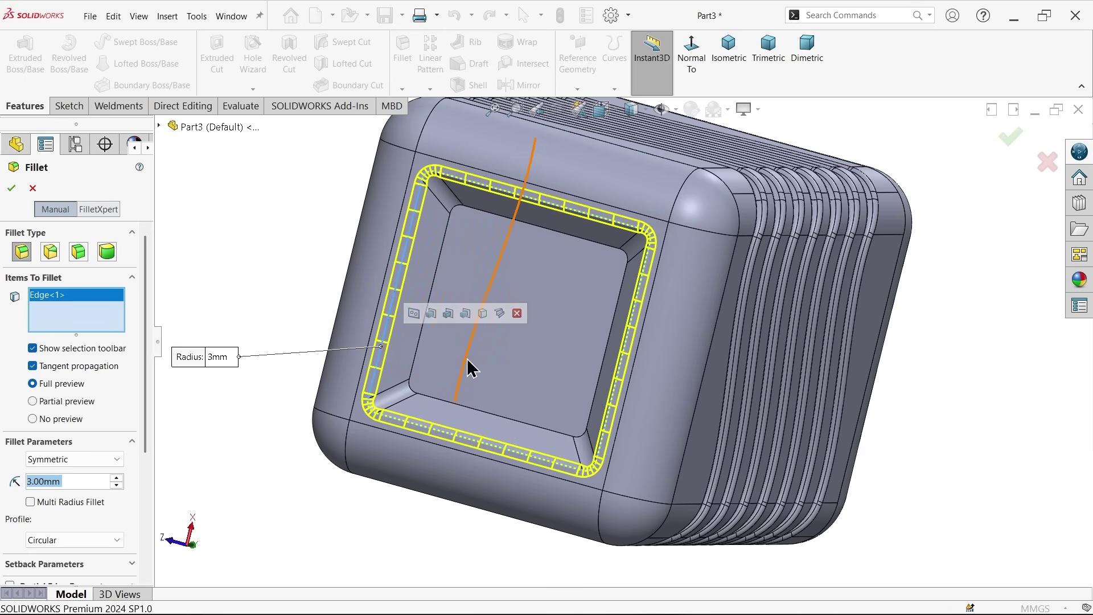
pyautogui.click(513, 345)
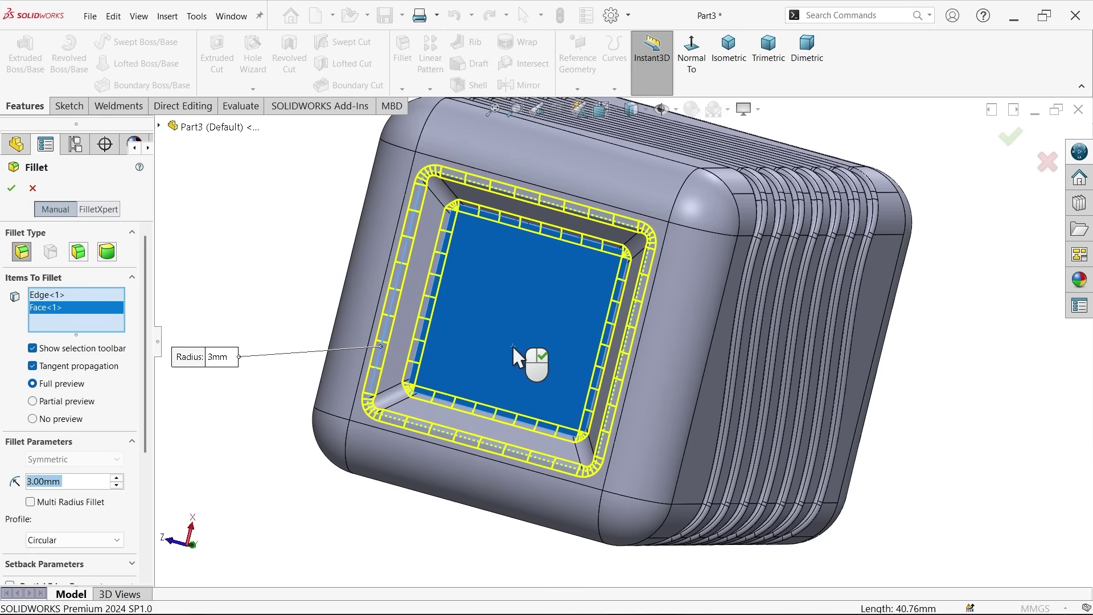
pyautogui.click(11, 188)
pyautogui.moveTo(530, 266); pyautogui.dragTo(502, 285, button='middle')
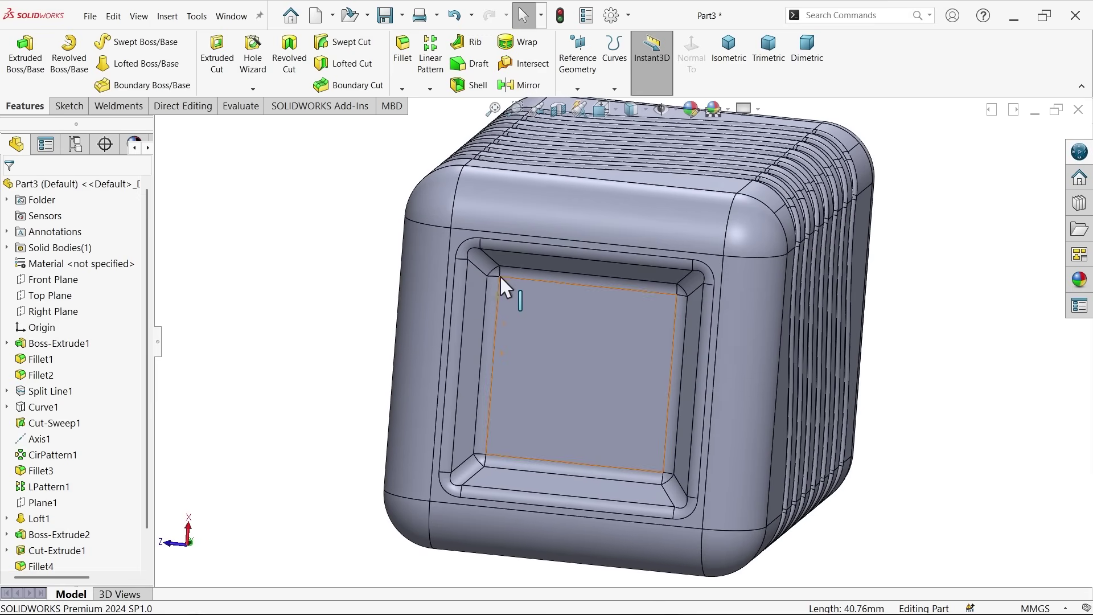
pyautogui.click(770, 56)
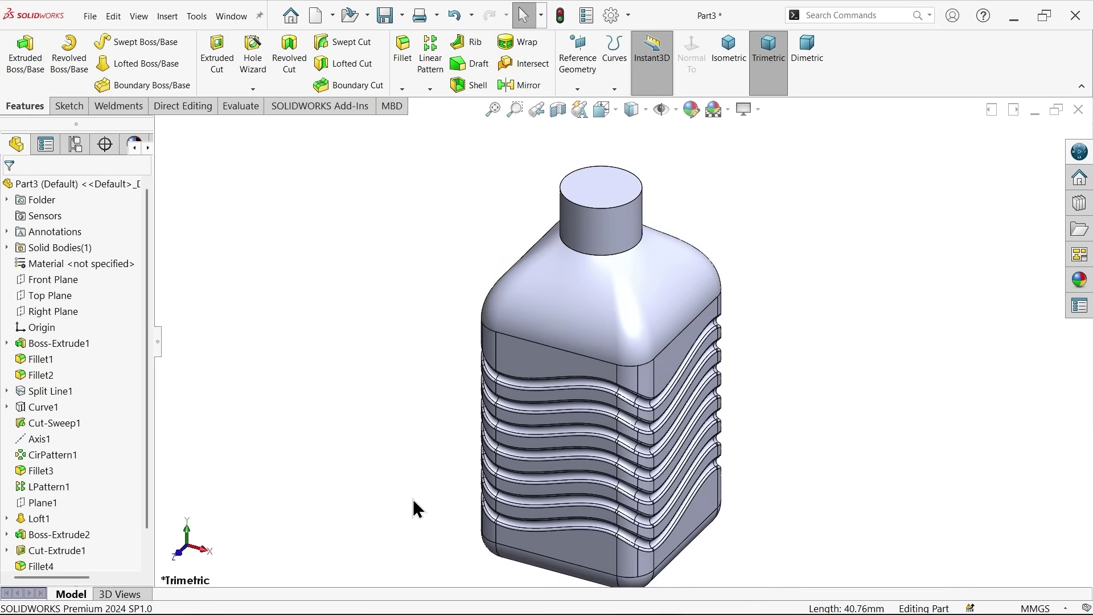
pyautogui.hotkey('alt', 'Tab')
pyautogui.scroll(5, 146, 263)
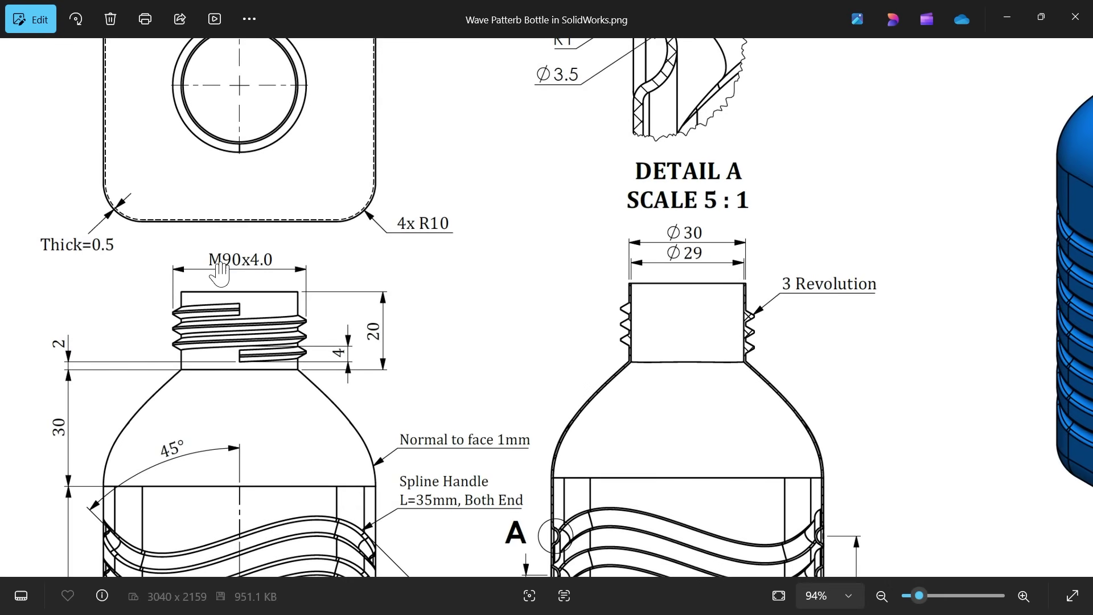
pyautogui.scroll(-6, 488, 244)
pyautogui.hscroll(5, 488, 243)
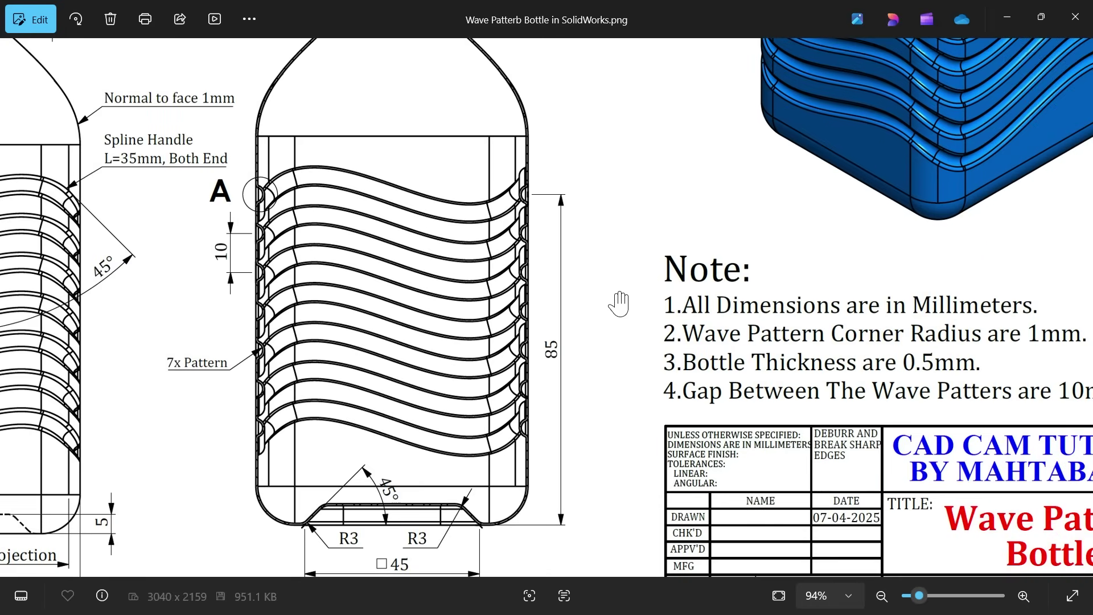
pyautogui.hscroll(2, 619, 303)
pyautogui.scroll(-1, 619, 304)
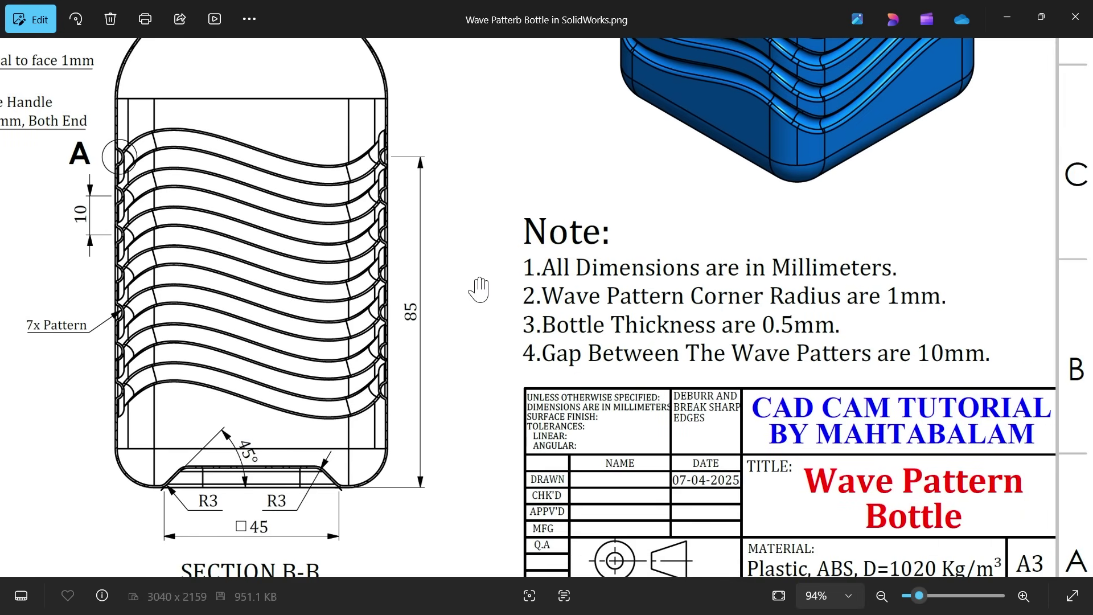
pyautogui.scroll(-5, 479, 289)
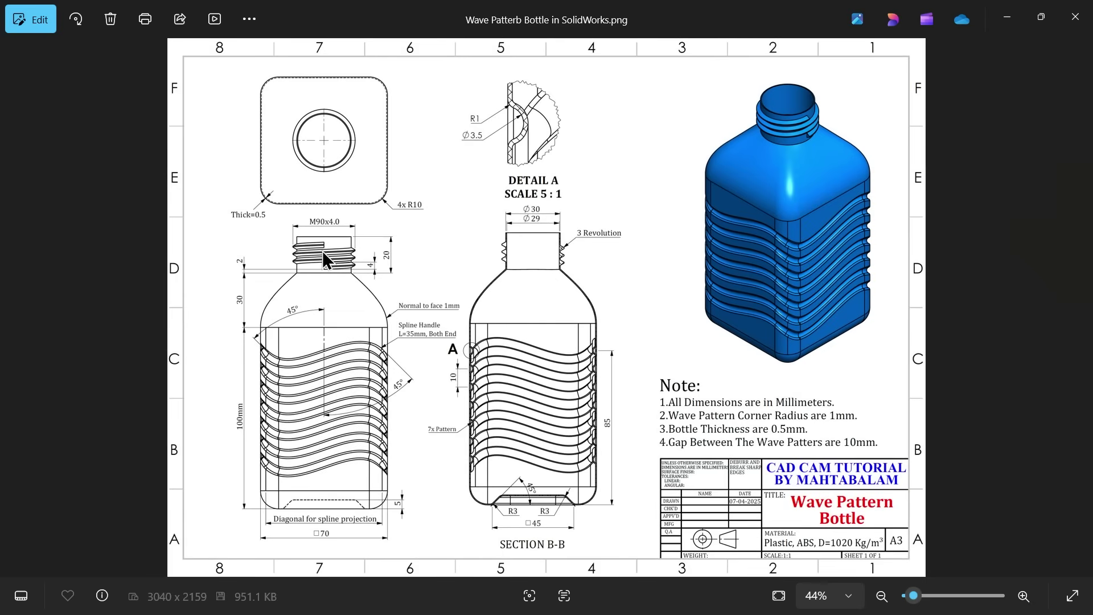
pyautogui.scroll(1, 323, 259)
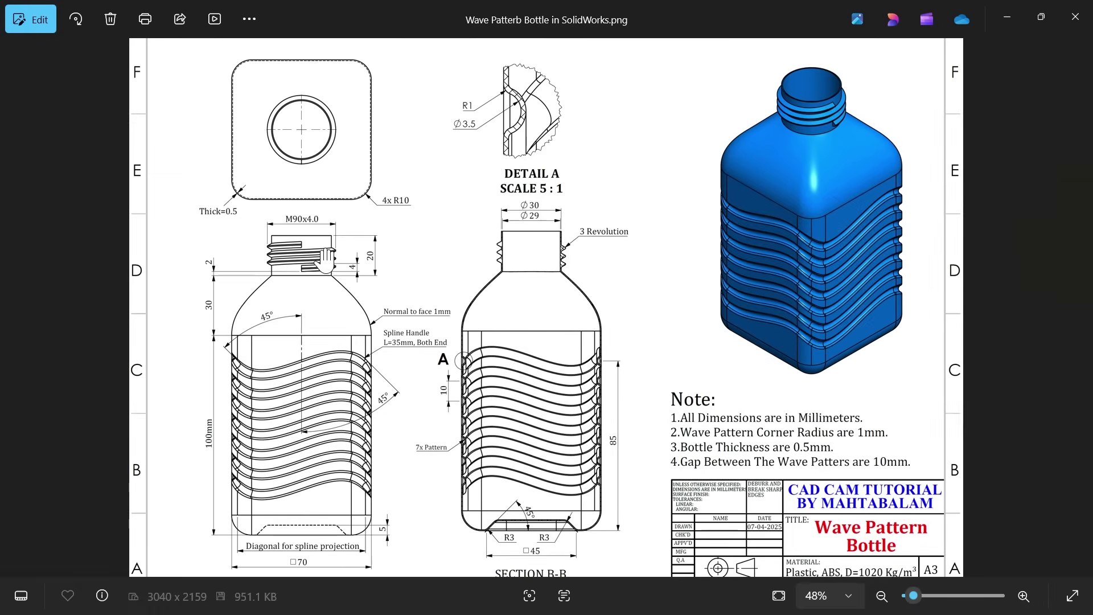
pyautogui.click(1009, 17)
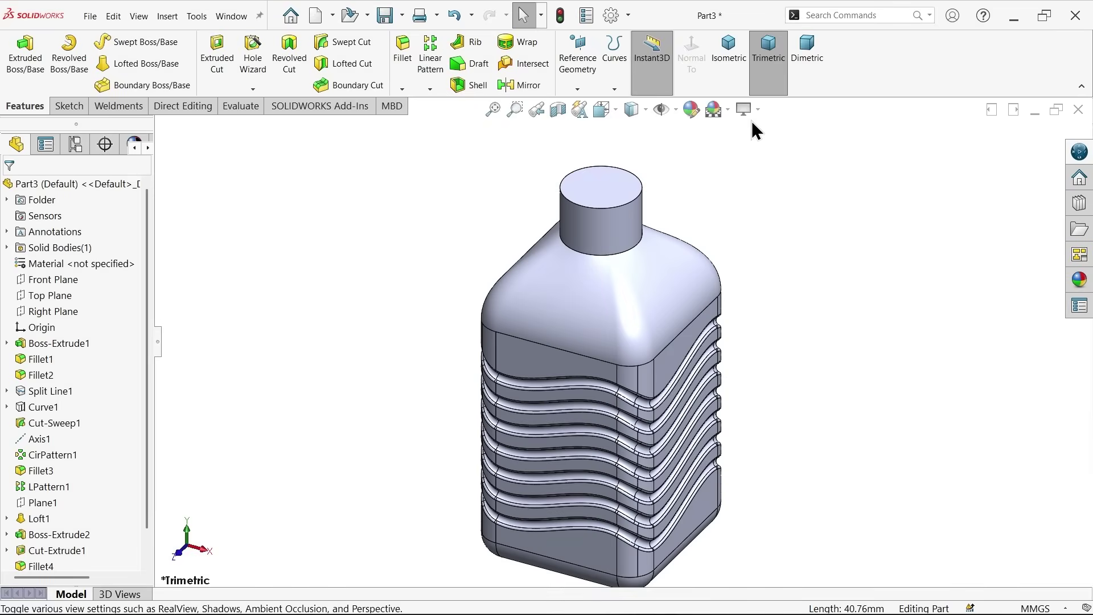
# Step: Shell the bottle to 0.5 mm walls, removing the neck's top face
pyautogui.click(475, 89)
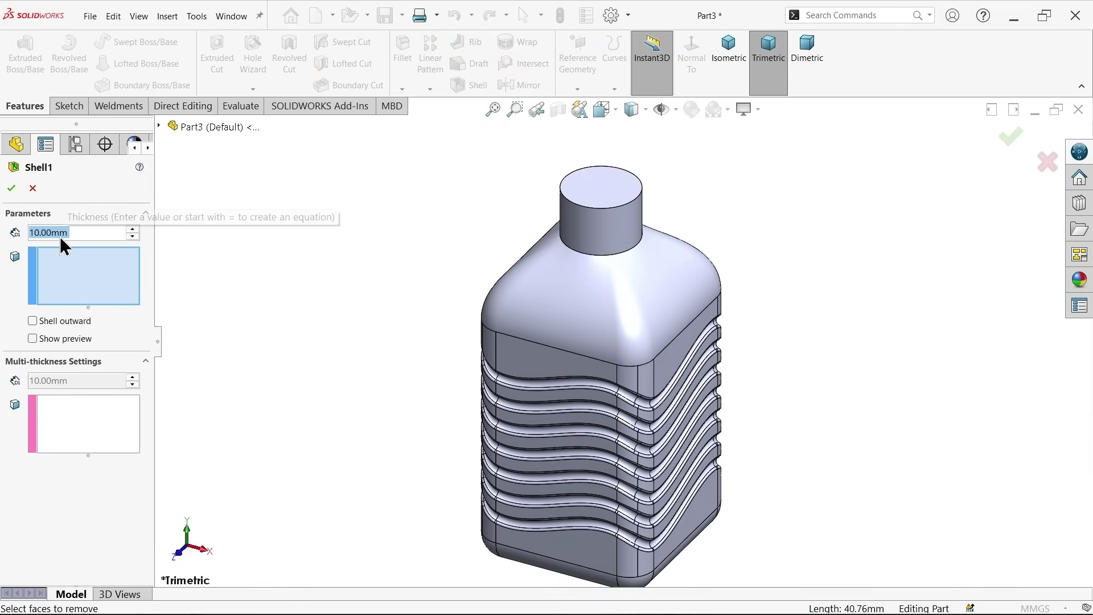
pyautogui.write('0.5')
pyautogui.press('Return')
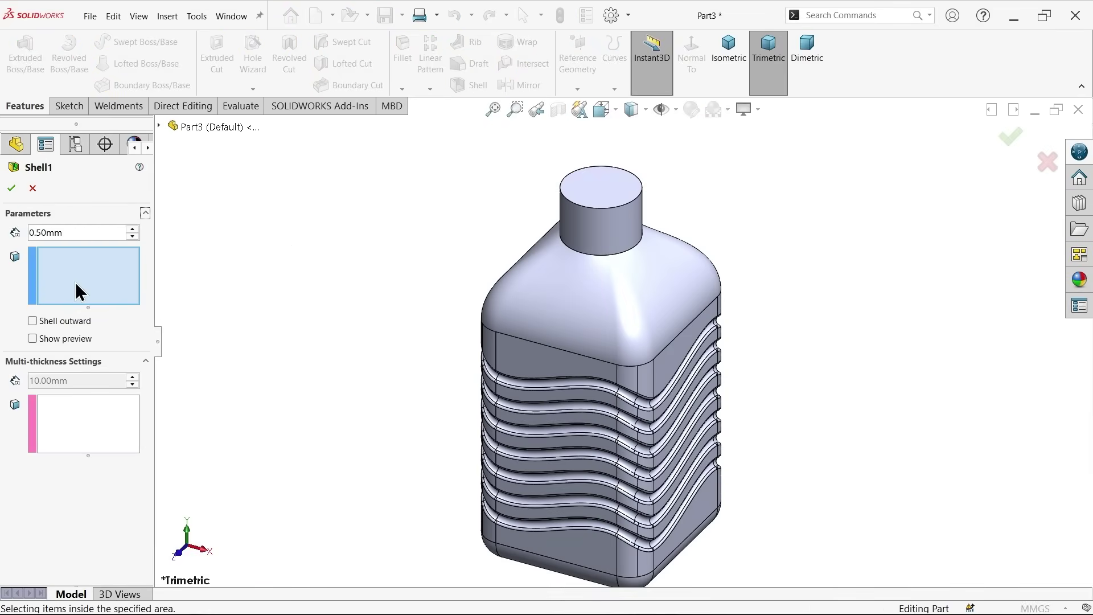
pyautogui.click(608, 192)
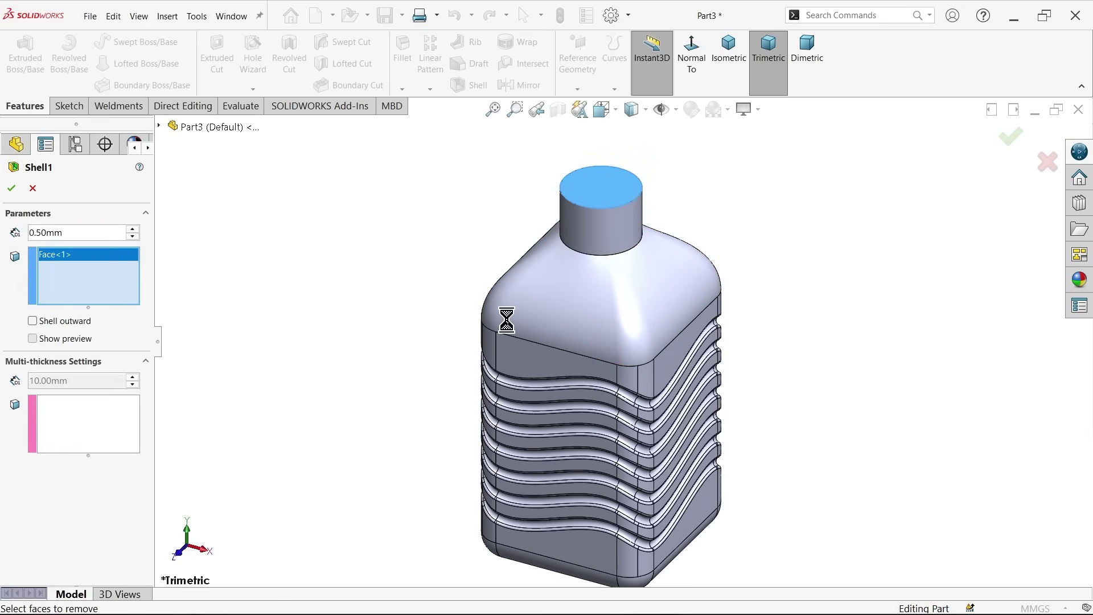
pyautogui.click(7, 192)
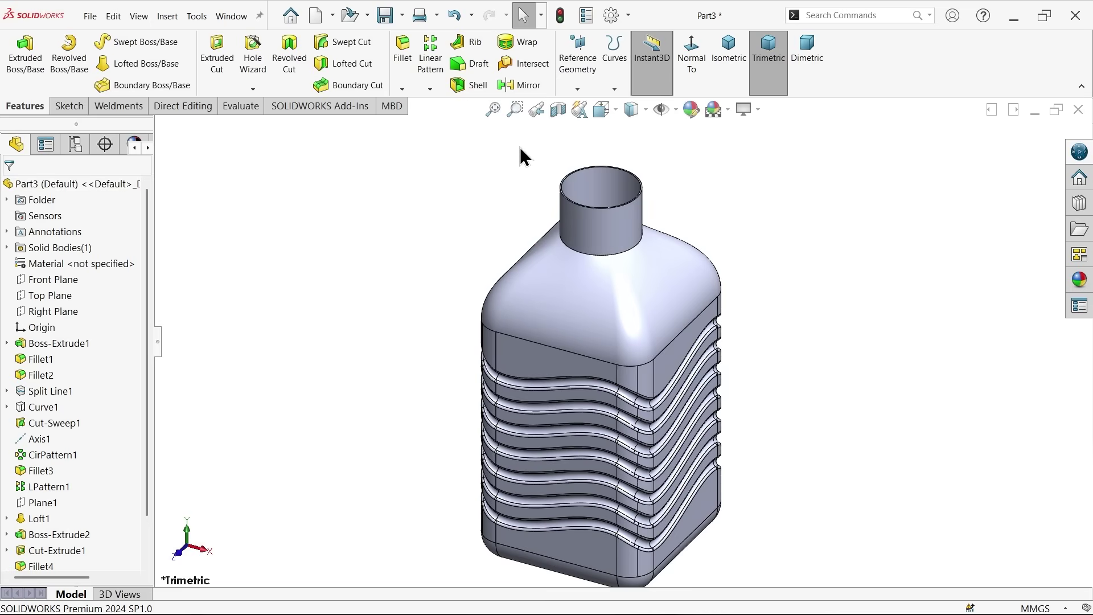
# Step: Apply a Front Plane section view and zoom over the exposed walls and base
pyautogui.click(558, 111)
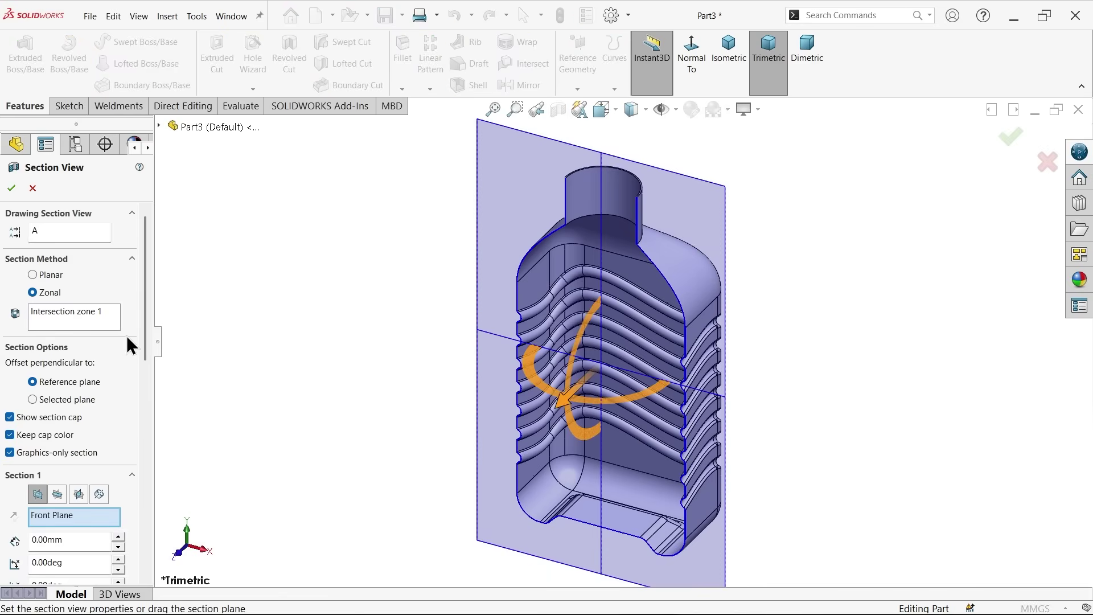
pyautogui.click(11, 188)
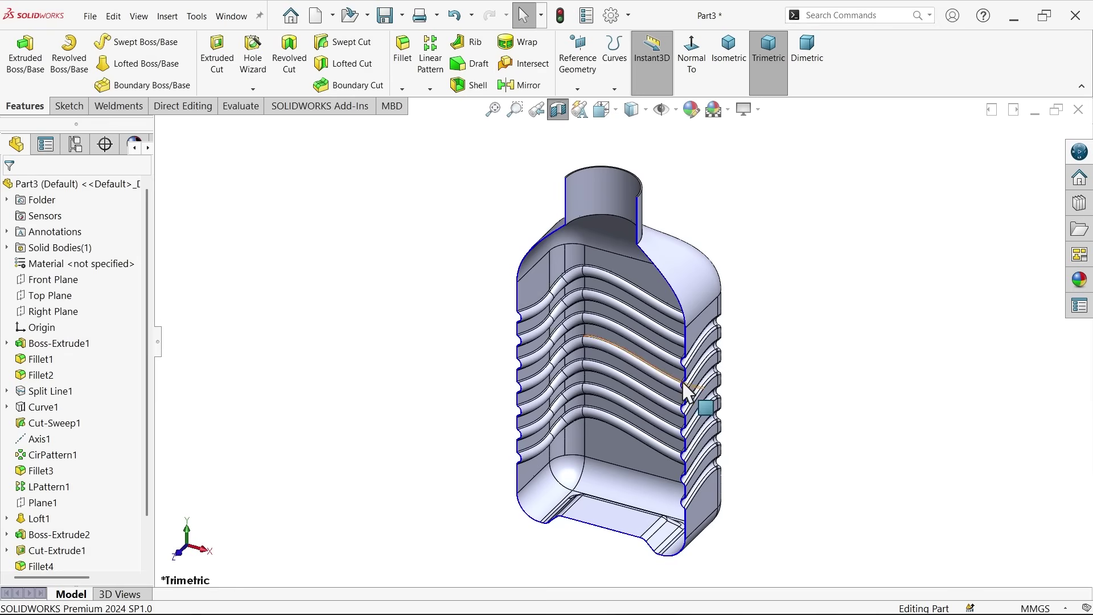
pyautogui.scroll(-5, 659, 292)
pyautogui.scroll(3, 630, 298)
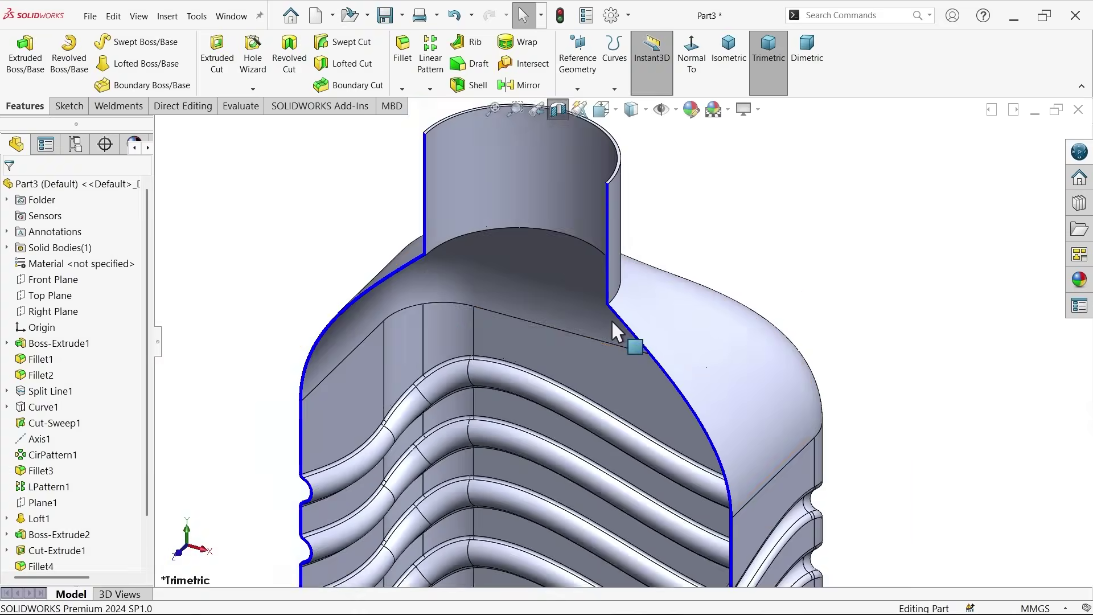
pyautogui.scroll(-6, 677, 464)
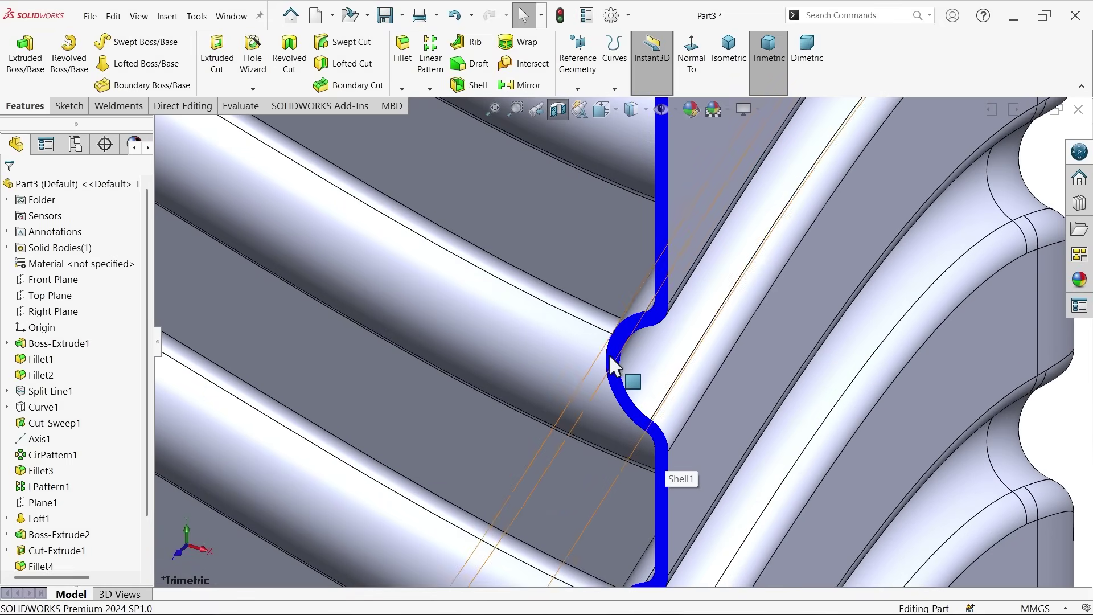
pyautogui.scroll(7, 662, 446)
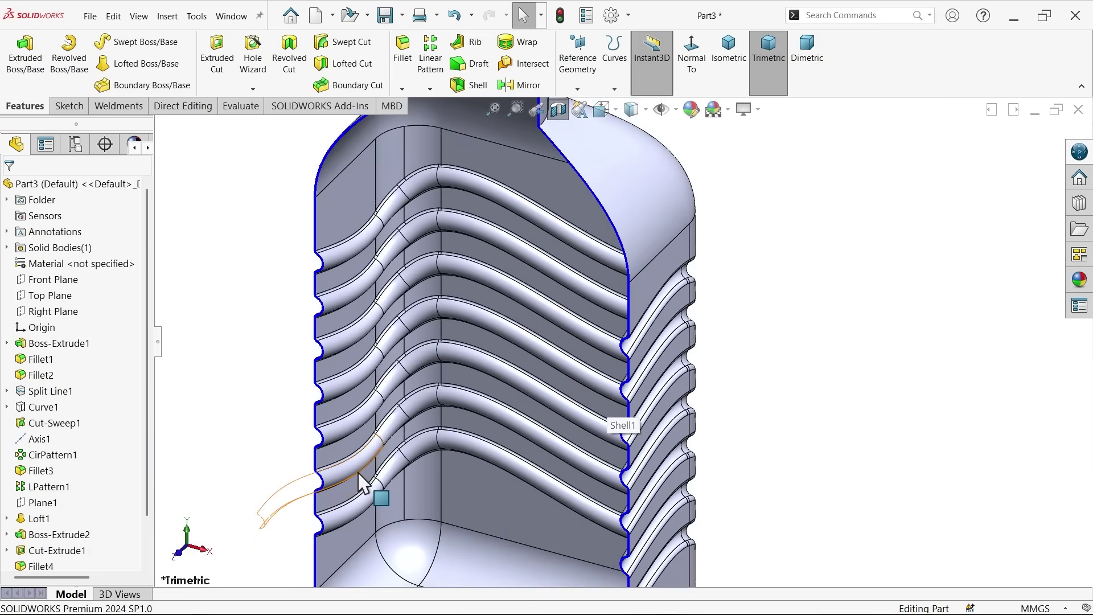
pyautogui.scroll(4, 577, 412)
pyautogui.scroll(-6, 579, 410)
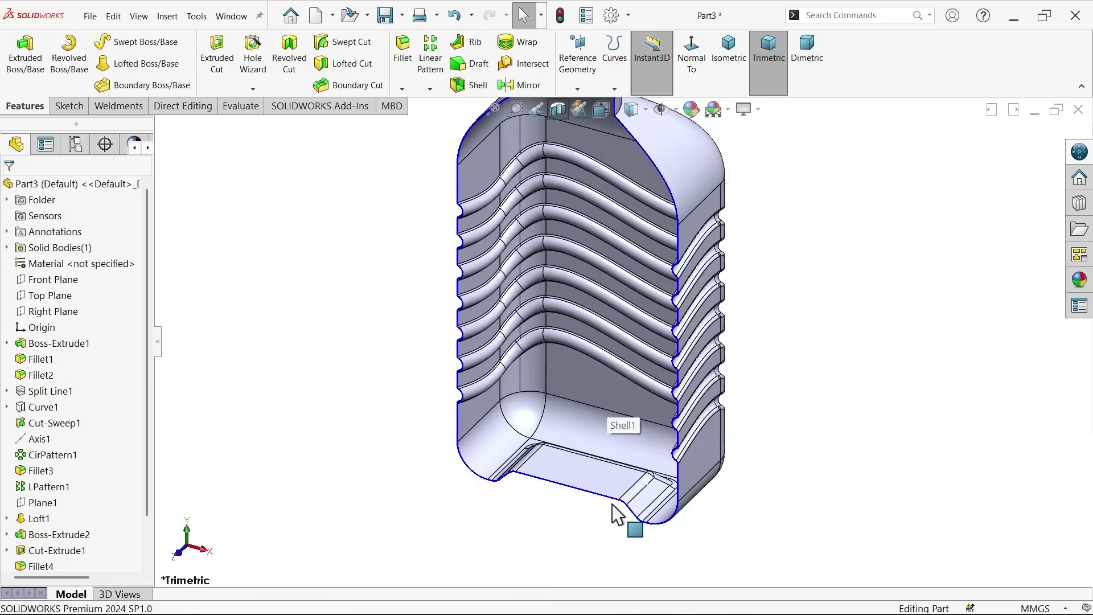
pyautogui.scroll(-1, 659, 488)
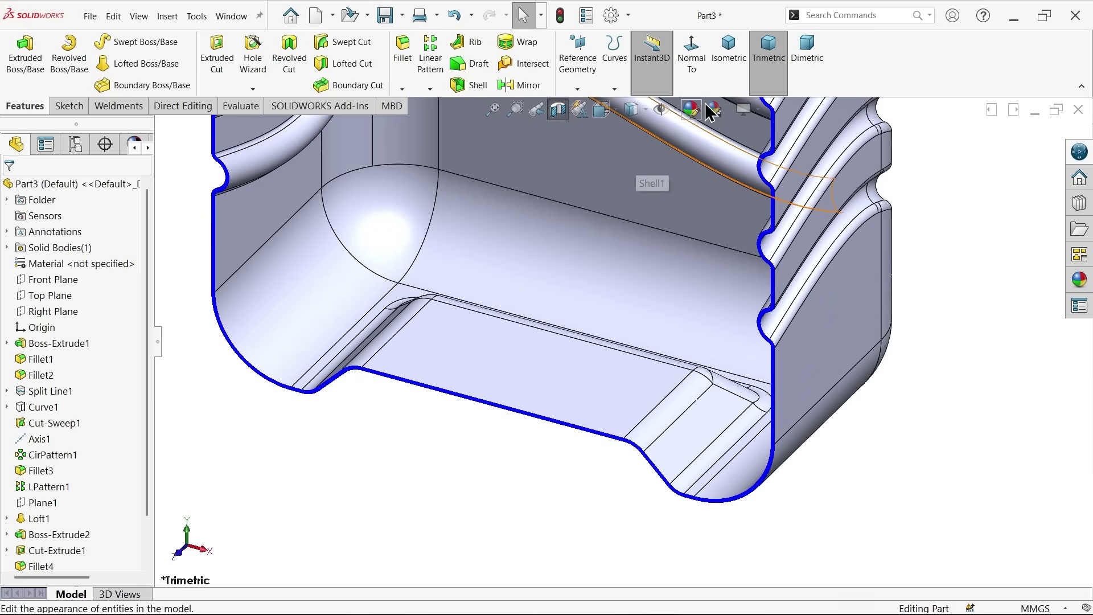
# Step: Begin a Thread feature on the neck, starting at its bottom edge
pyautogui.click(730, 51)
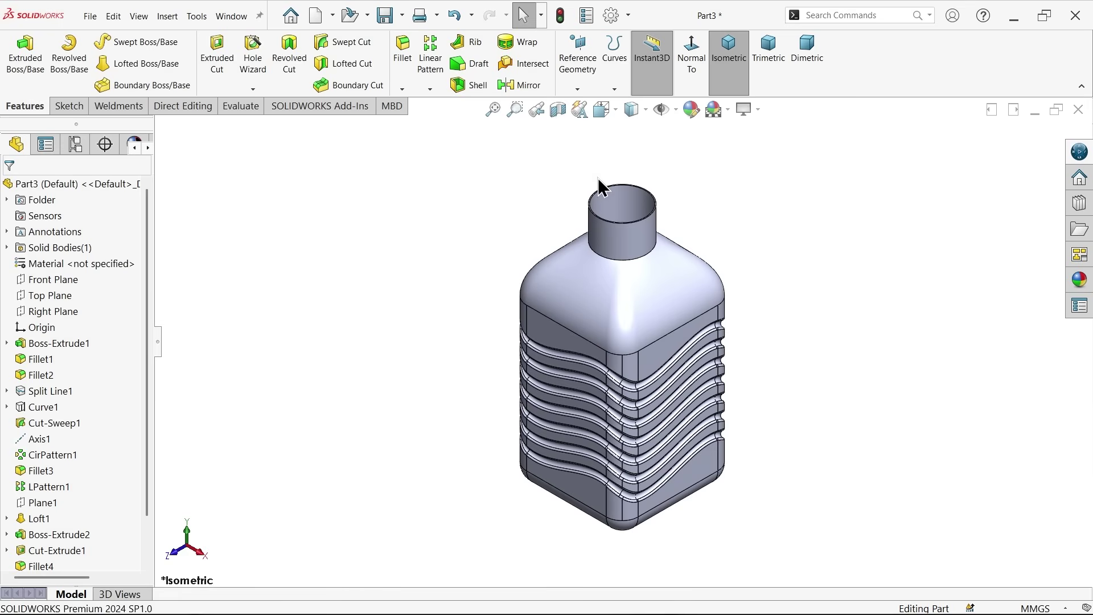
pyautogui.scroll(-1, 641, 219)
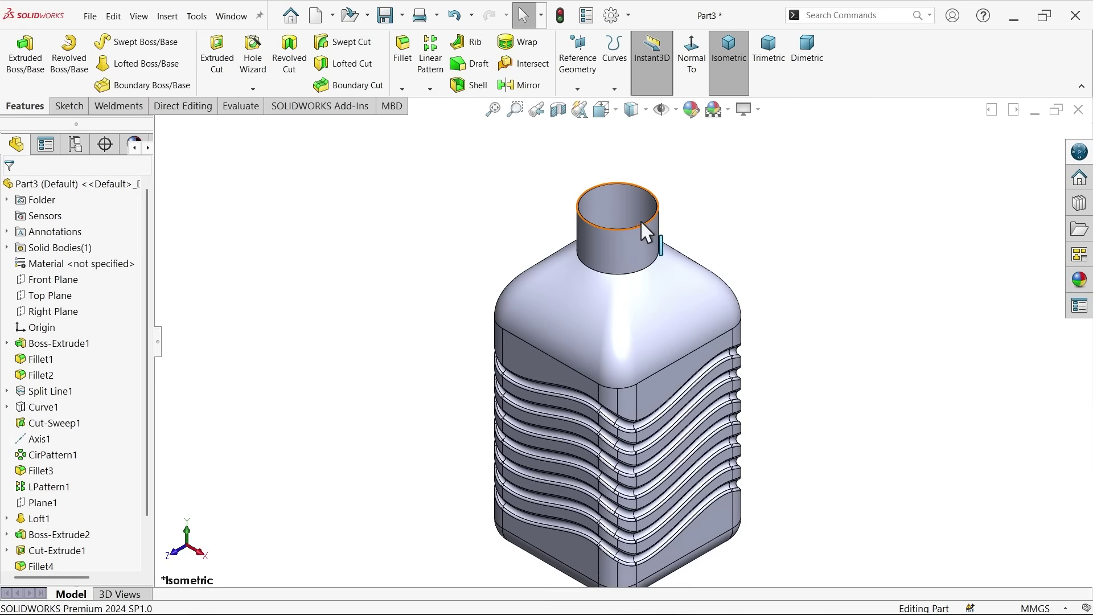
pyautogui.click(254, 90)
pyautogui.click(282, 139)
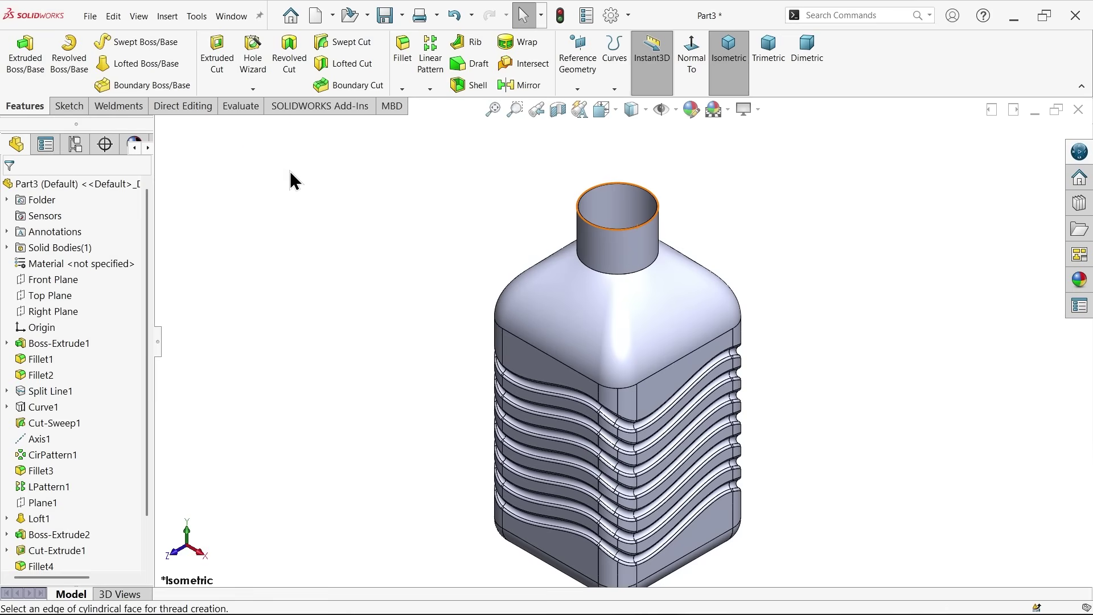
pyautogui.click(644, 339)
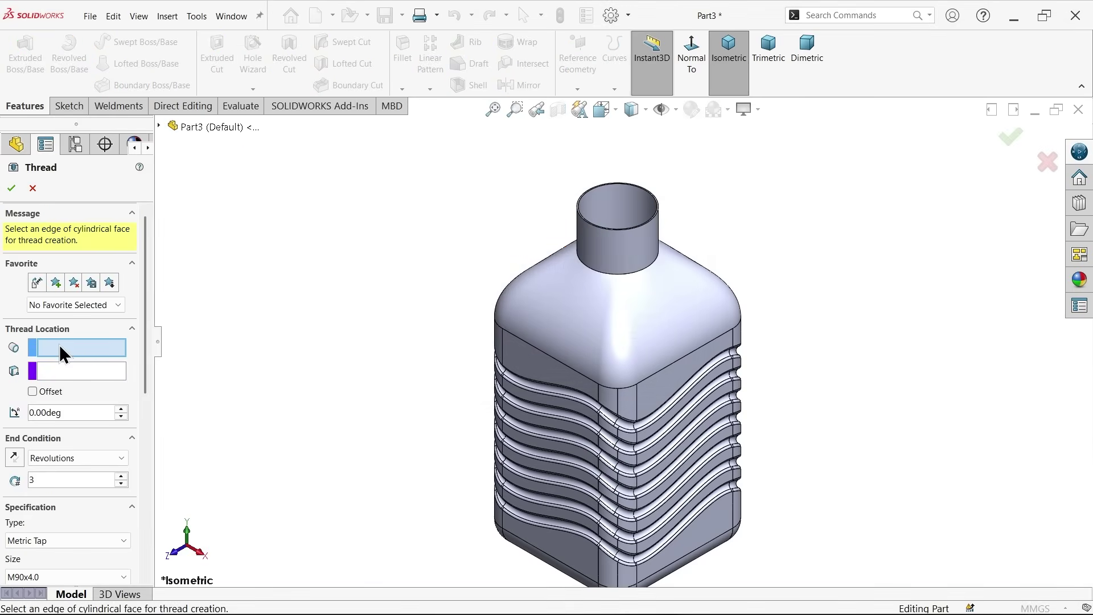
pyautogui.scroll(-5, 639, 293)
pyautogui.click(632, 279)
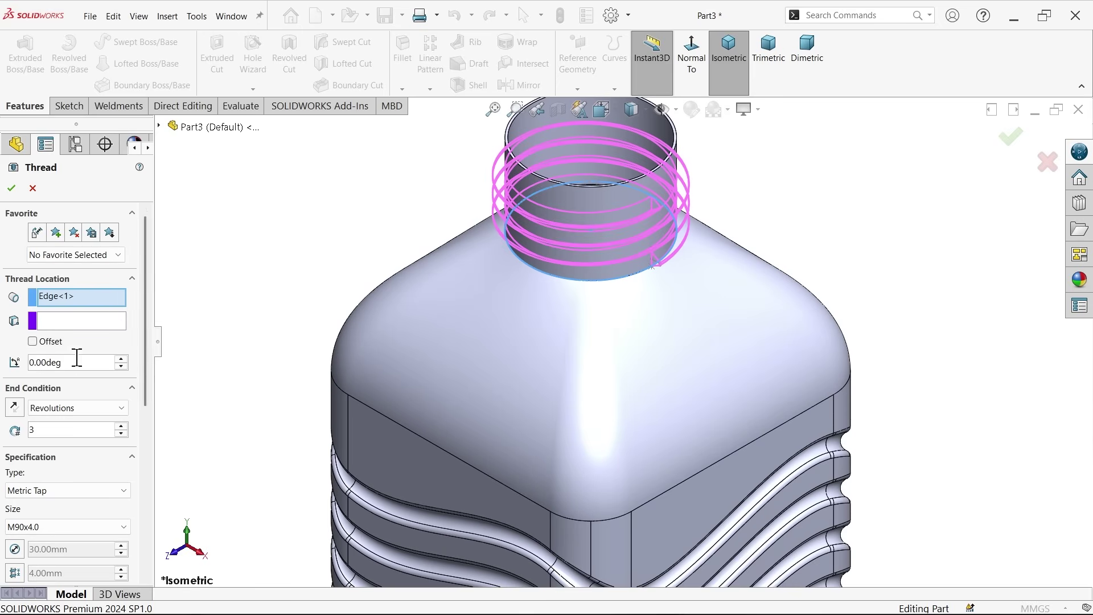
# Step: Offset the thread start and keep ending it after 3 revolutions
pyautogui.scroll(-5, 654, 265)
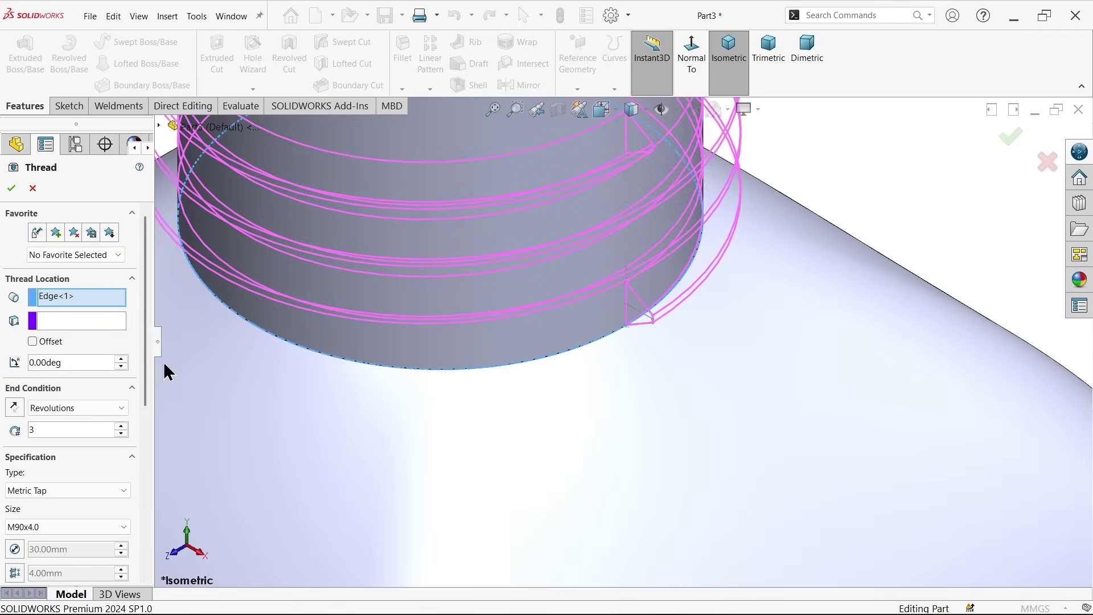
pyautogui.click(32, 341)
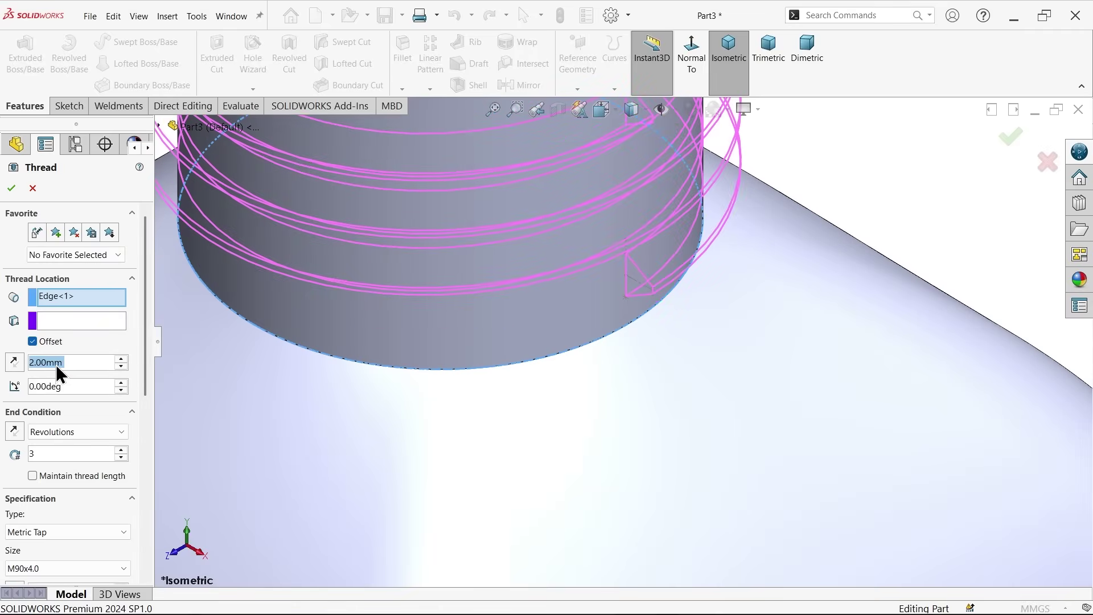
pyautogui.click(51, 430)
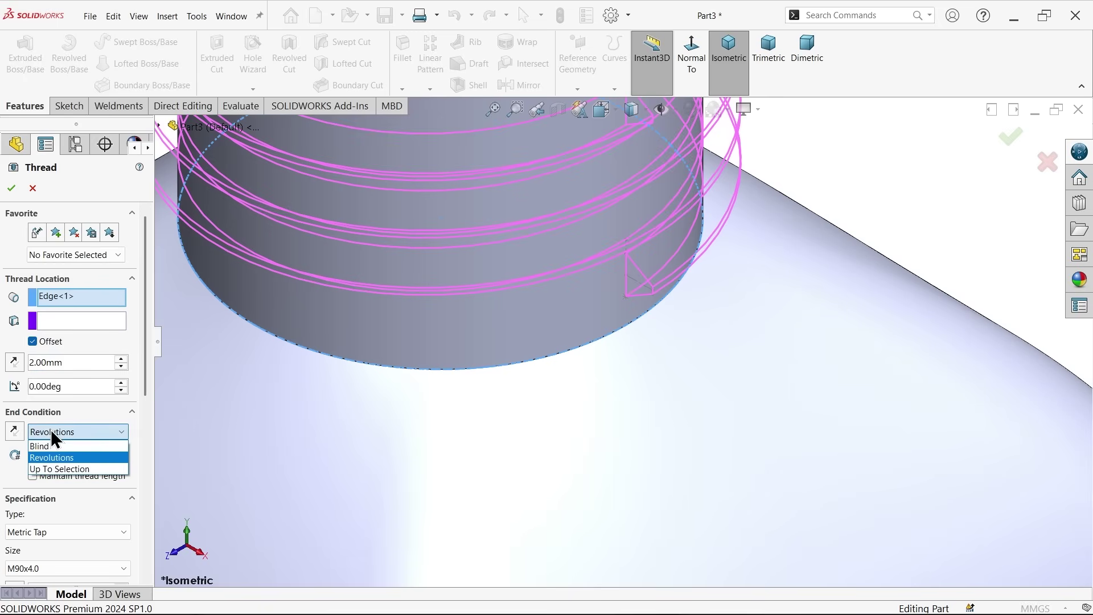
pyautogui.click(51, 430)
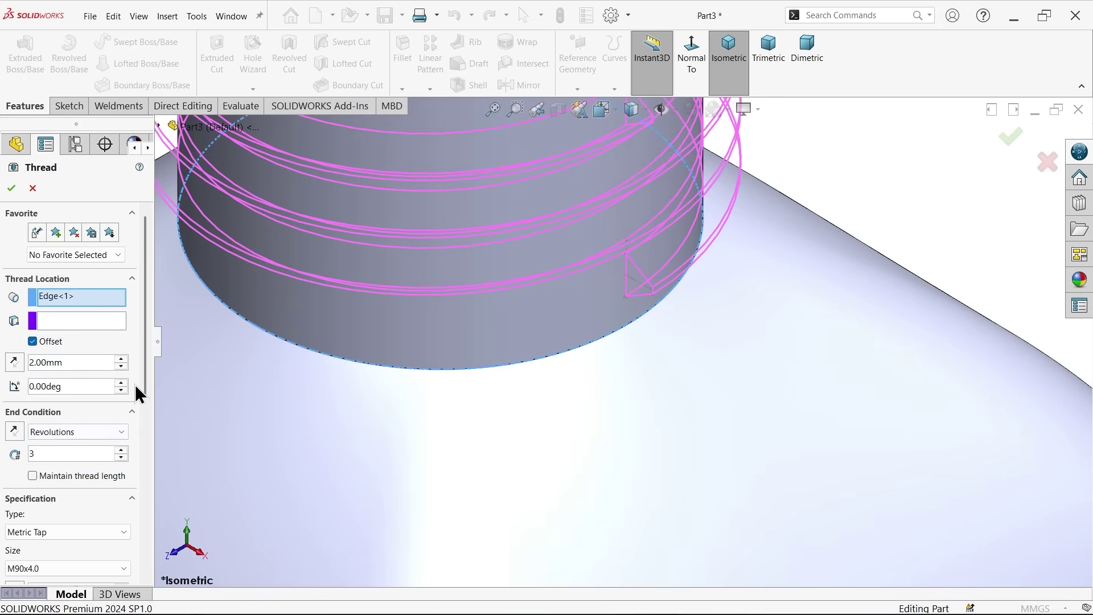
pyautogui.moveTo(146, 370); pyautogui.dragTo(146, 434)
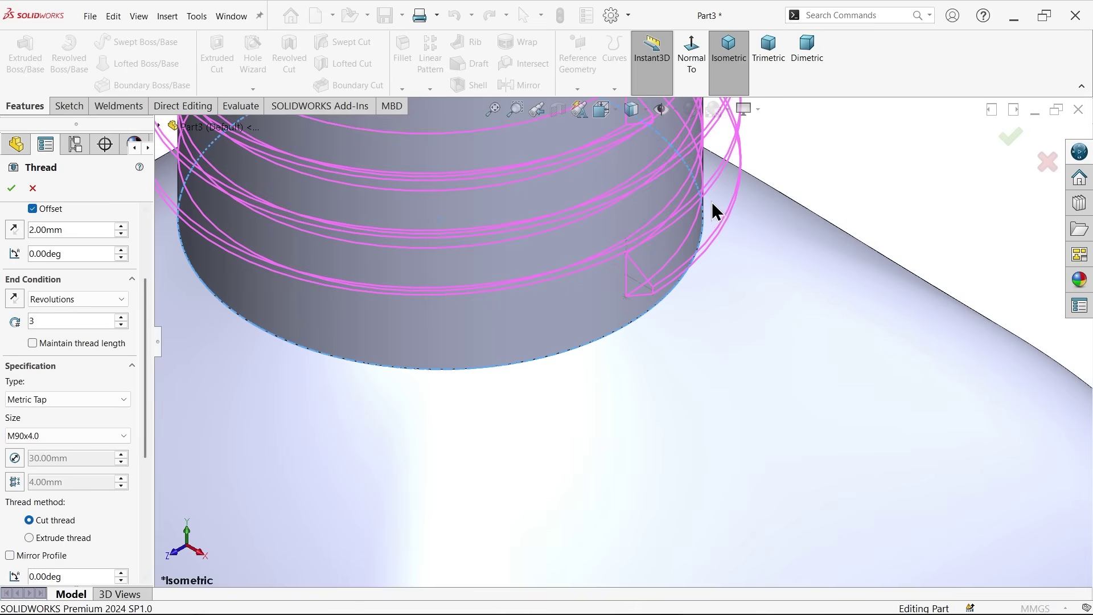
# Step: Keep Metric Tap M90x4.0, switch to Extrude thread, and create the thread
pyautogui.click(35, 398)
pyautogui.click(40, 399)
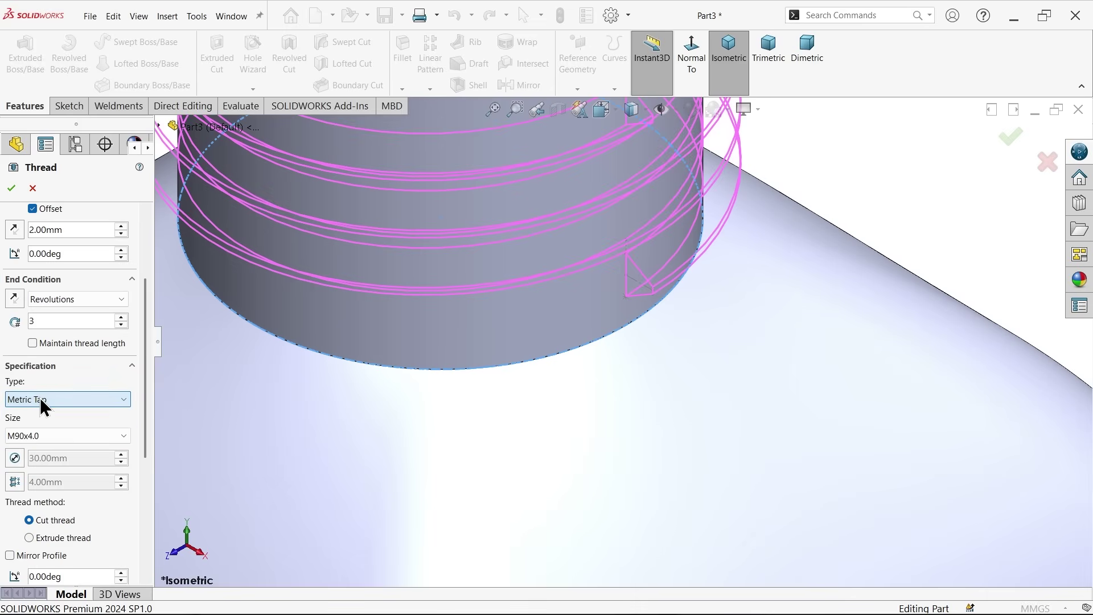
pyautogui.click(31, 437)
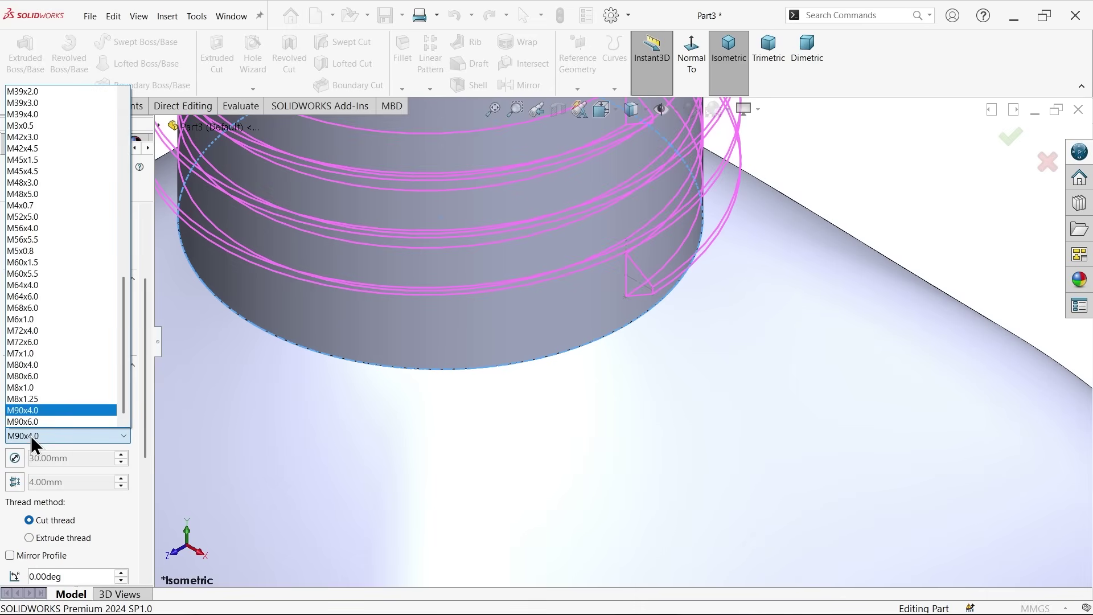
pyautogui.click(31, 436)
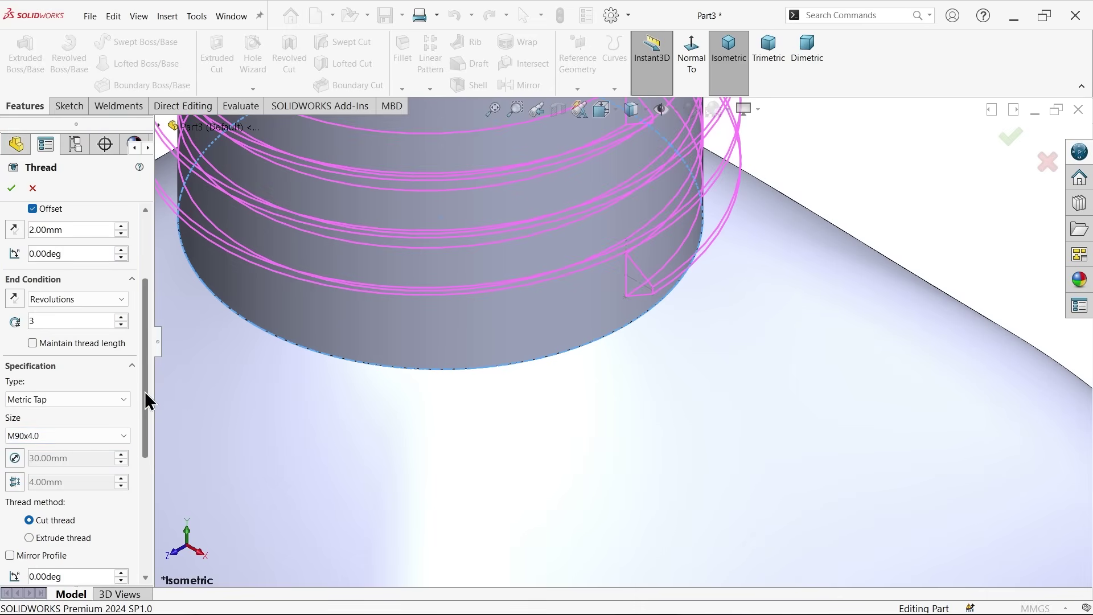
pyautogui.moveTo(145, 392); pyautogui.dragTo(139, 476)
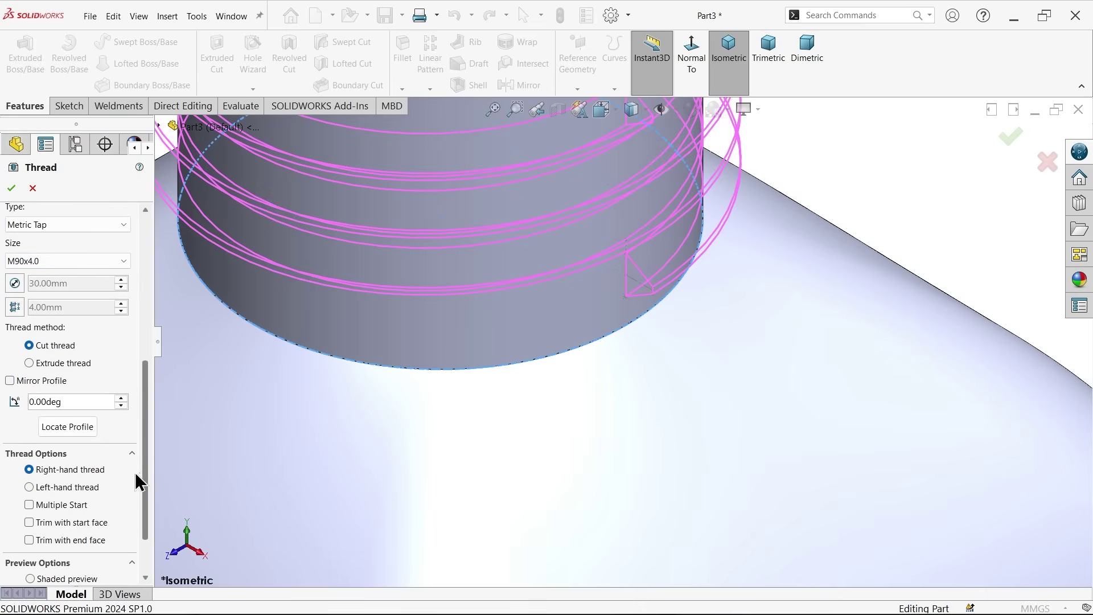
pyautogui.click(30, 366)
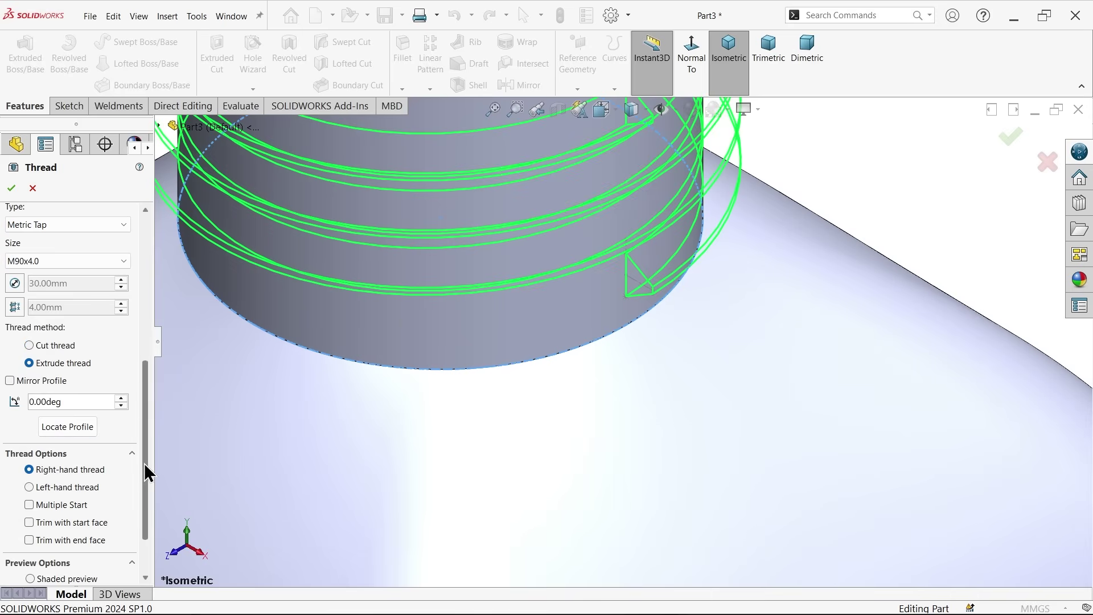
pyautogui.moveTo(147, 471); pyautogui.dragTo(153, 285)
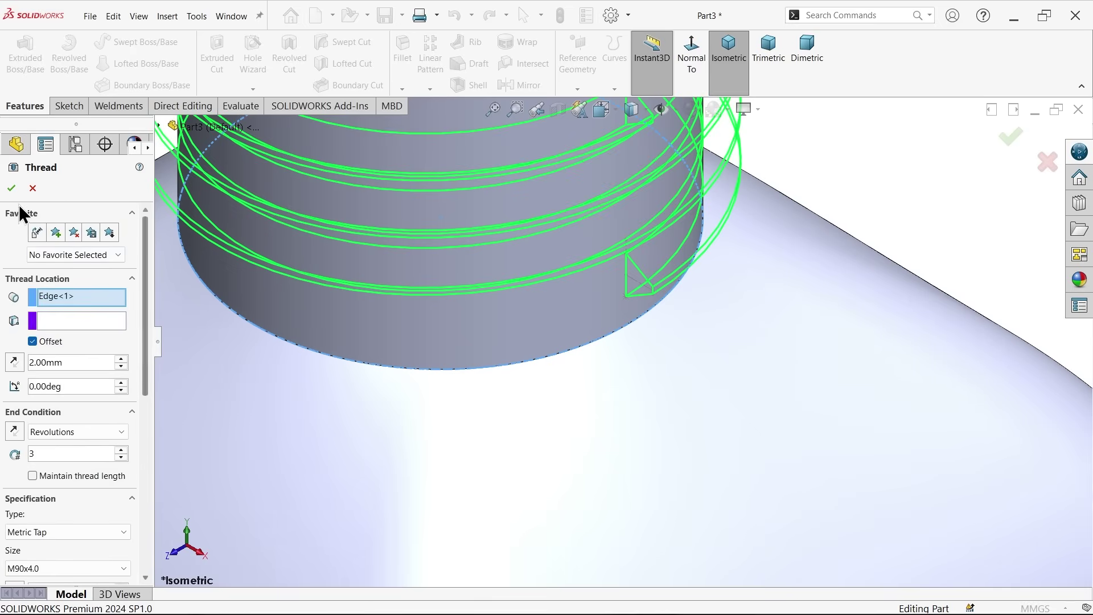
pyautogui.scroll(5, 421, 317)
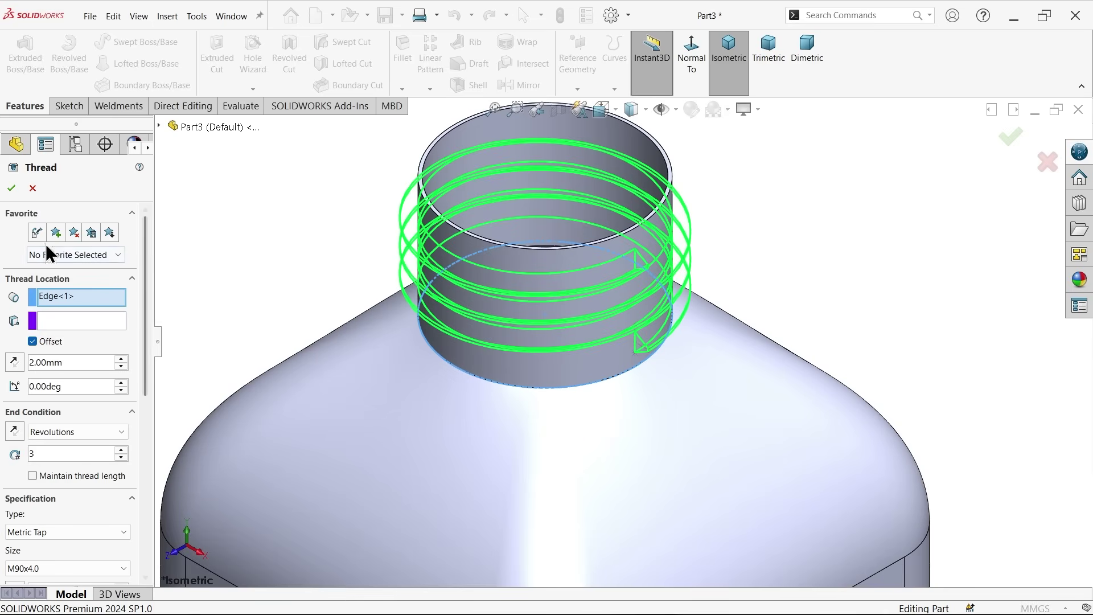
pyautogui.click(12, 188)
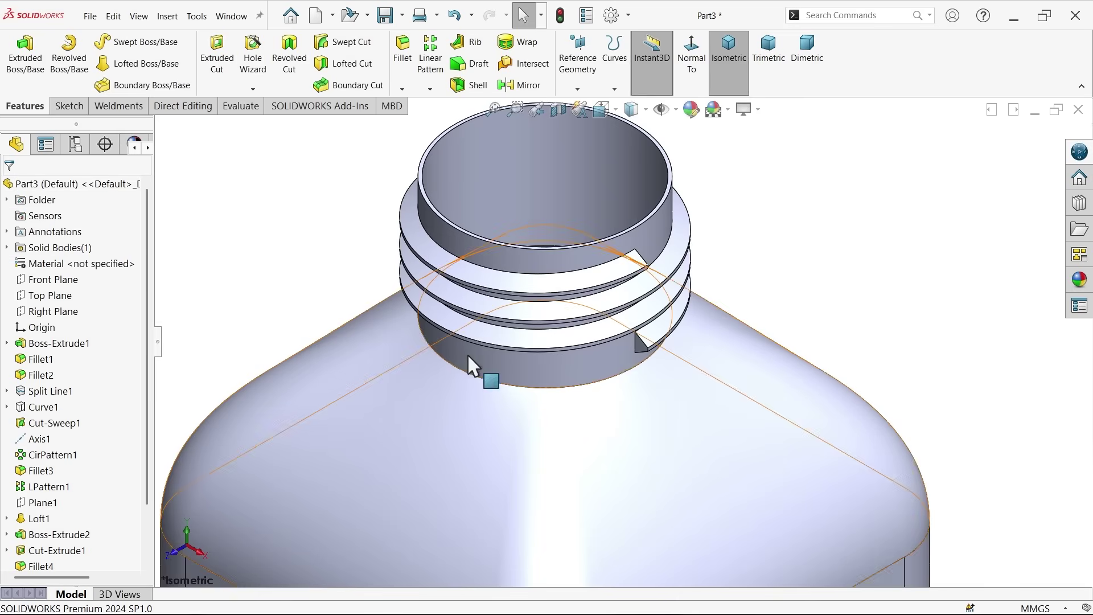
# Step: View the threaded bottle in isometric and check the reference drawing in Photos
pyautogui.scroll(5, 488, 349)
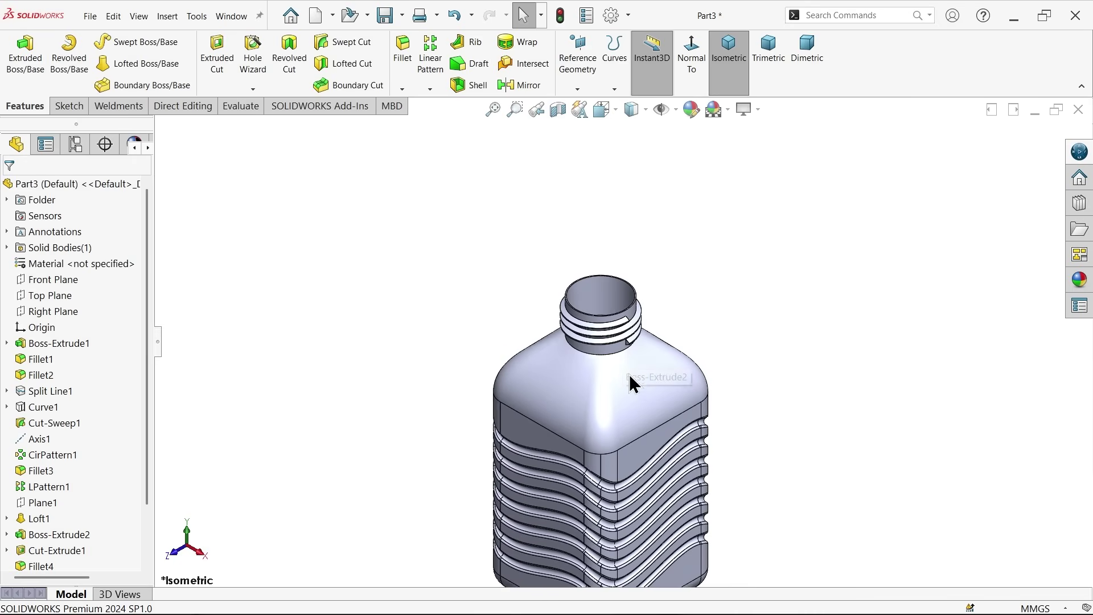
pyautogui.scroll(-3, 630, 371)
pyautogui.click(731, 56)
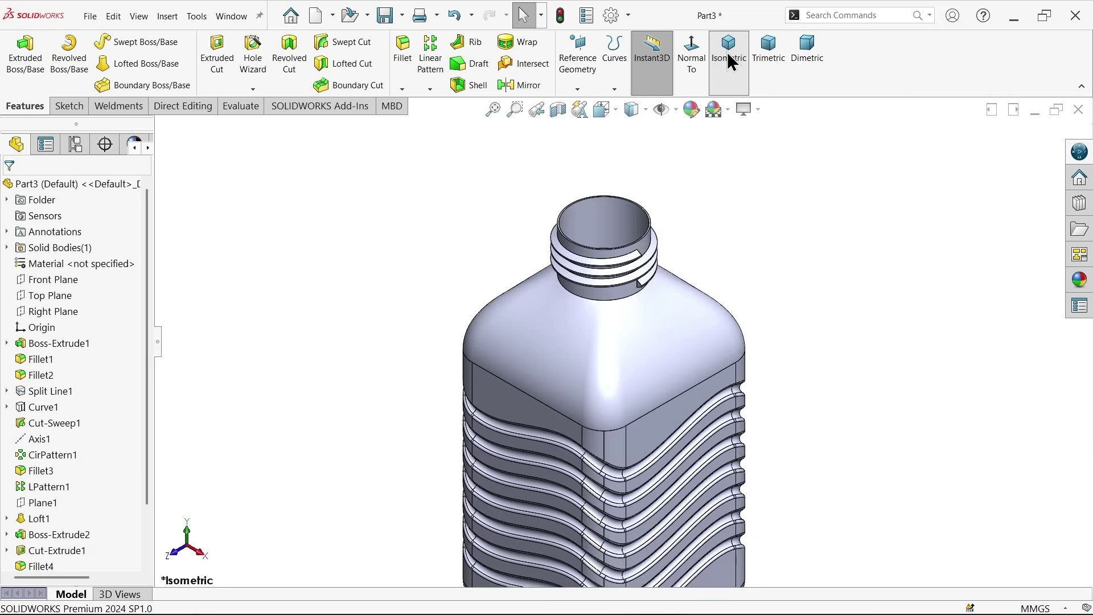
pyautogui.hotkey('alt', 'Tab')
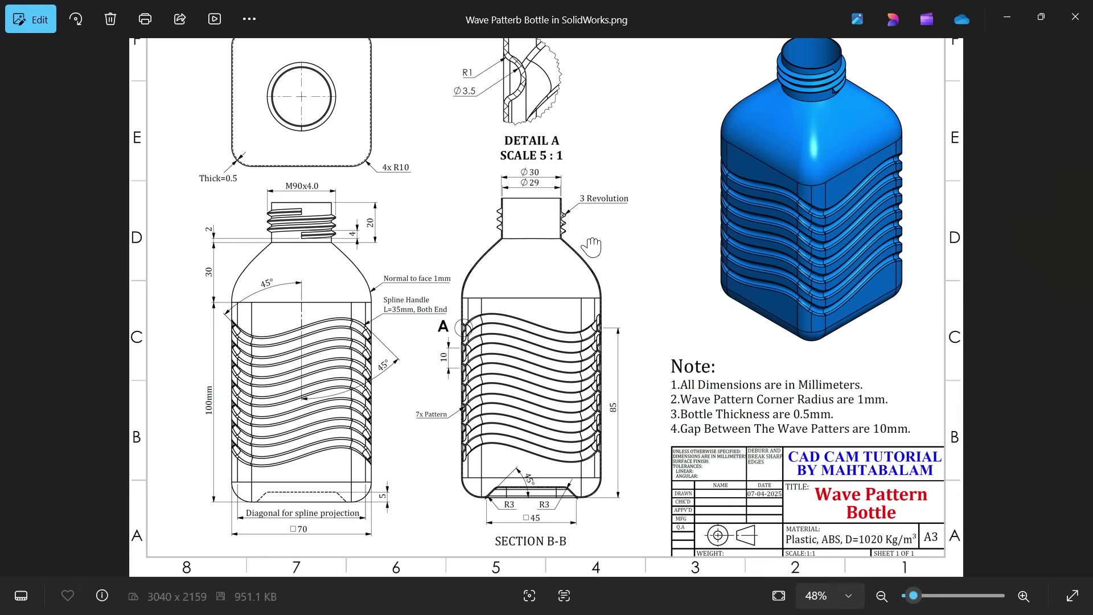
pyautogui.scroll(5, 701, 400)
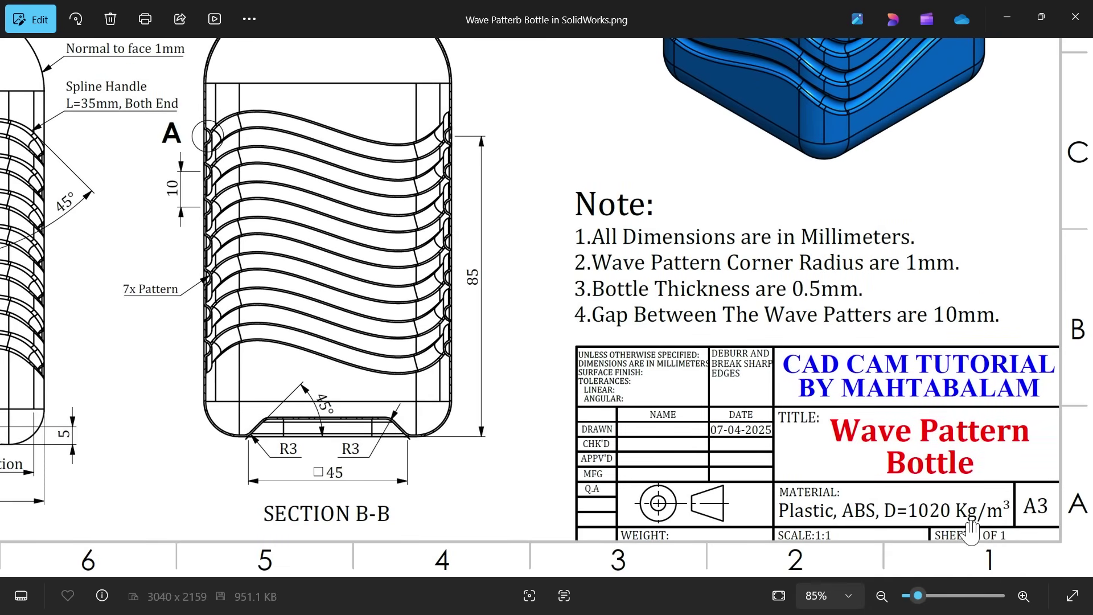
pyautogui.scroll(-5, 817, 490)
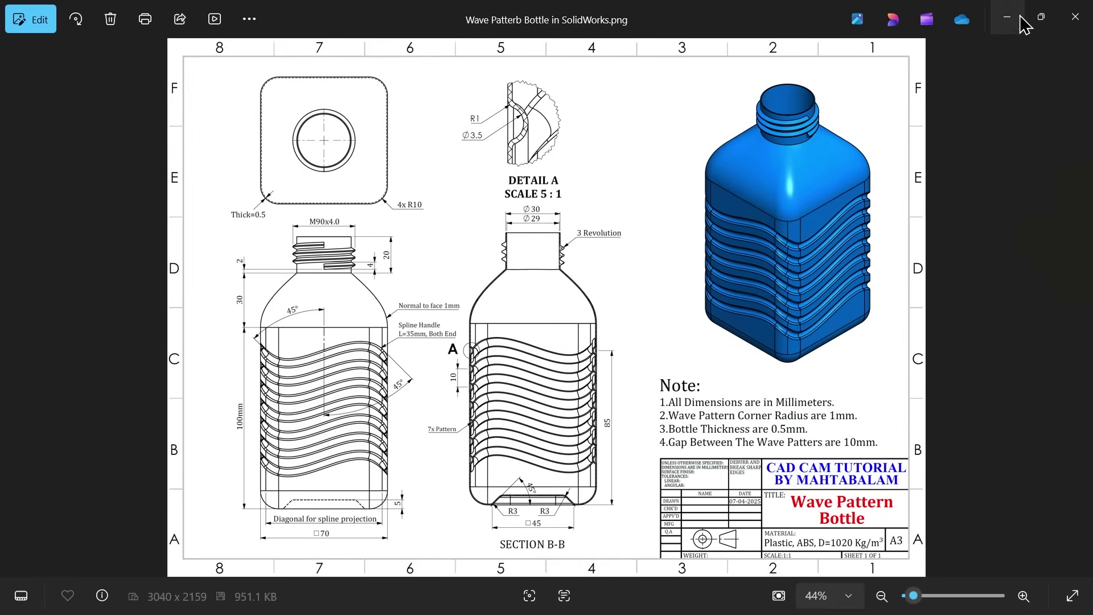
# Step: Assign ABS from the Plastics material library to the bottle part
pyautogui.click(1007, 17)
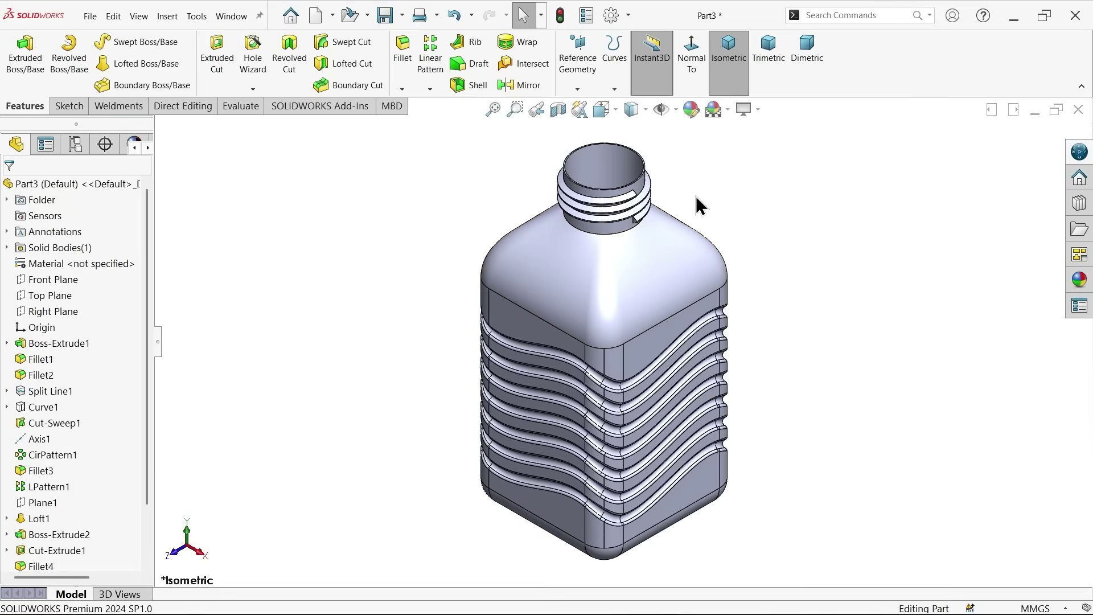
pyautogui.rightClick(62, 263)
pyautogui.click(122, 271)
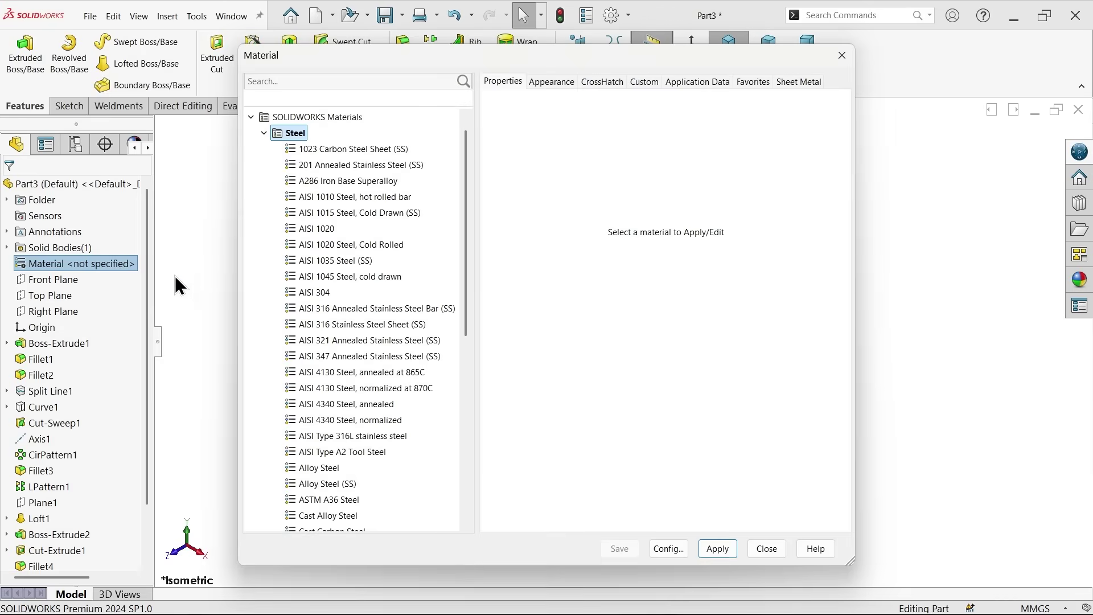
pyautogui.click(264, 133)
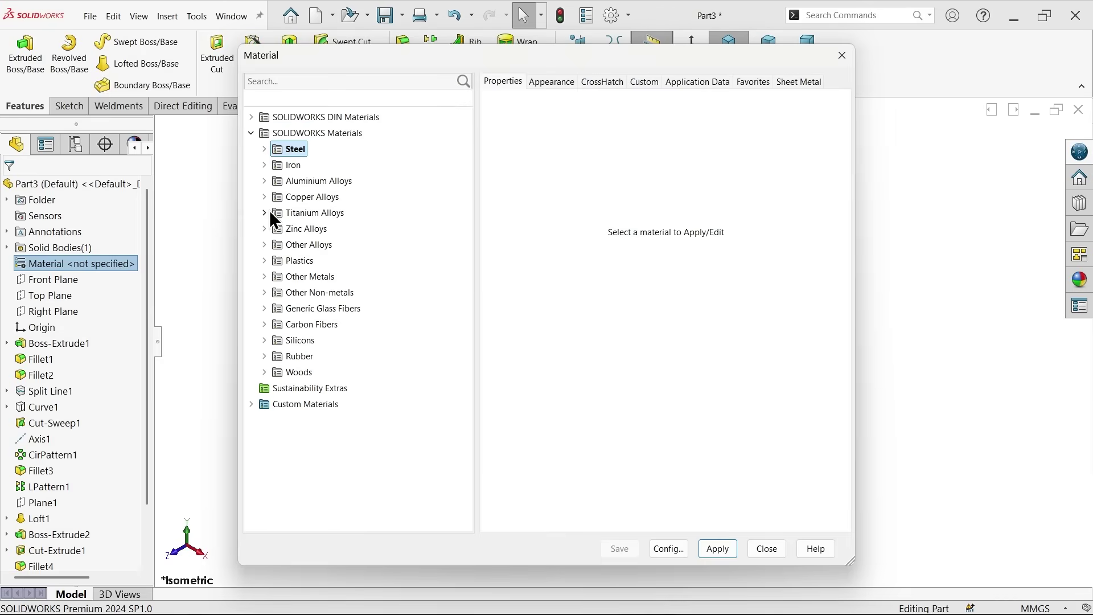
pyautogui.click(264, 261)
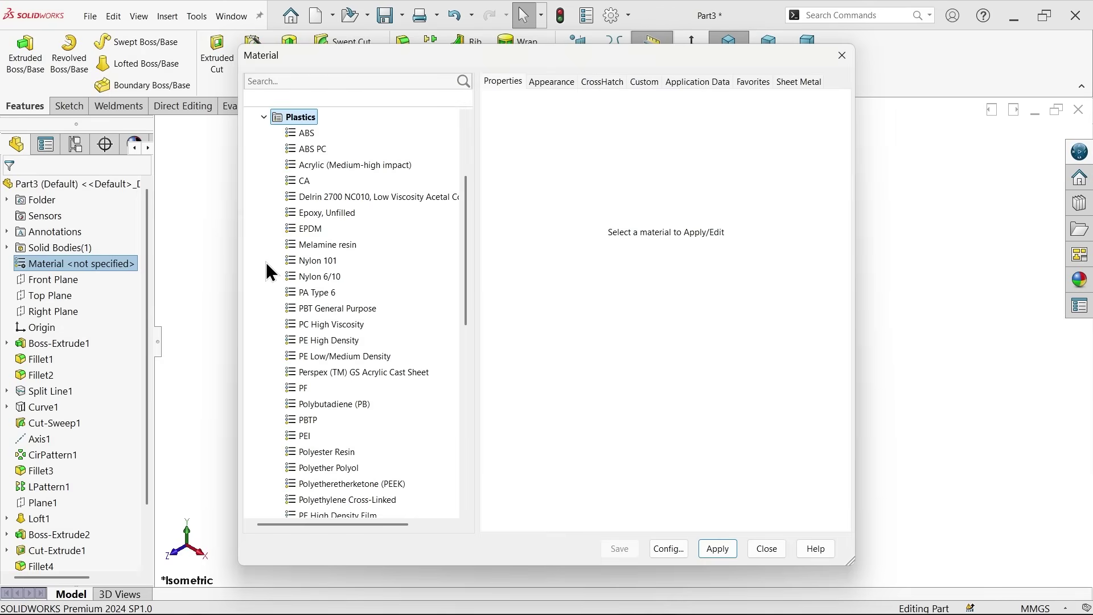
pyautogui.click(308, 134)
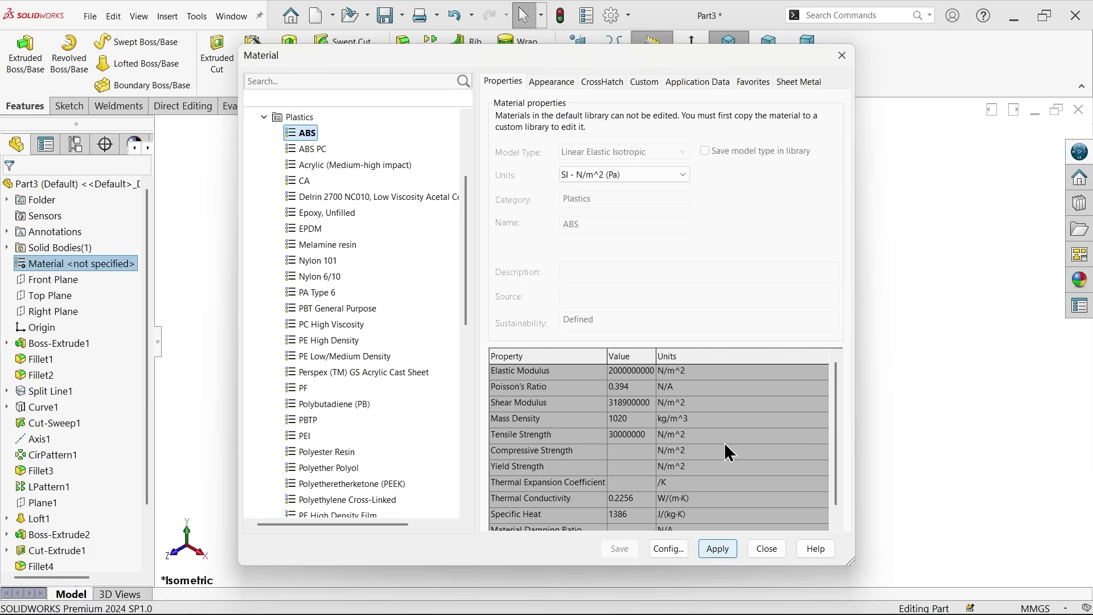
pyautogui.moveTo(766, 60); pyautogui.dragTo(397, 50)
pyautogui.click(346, 538)
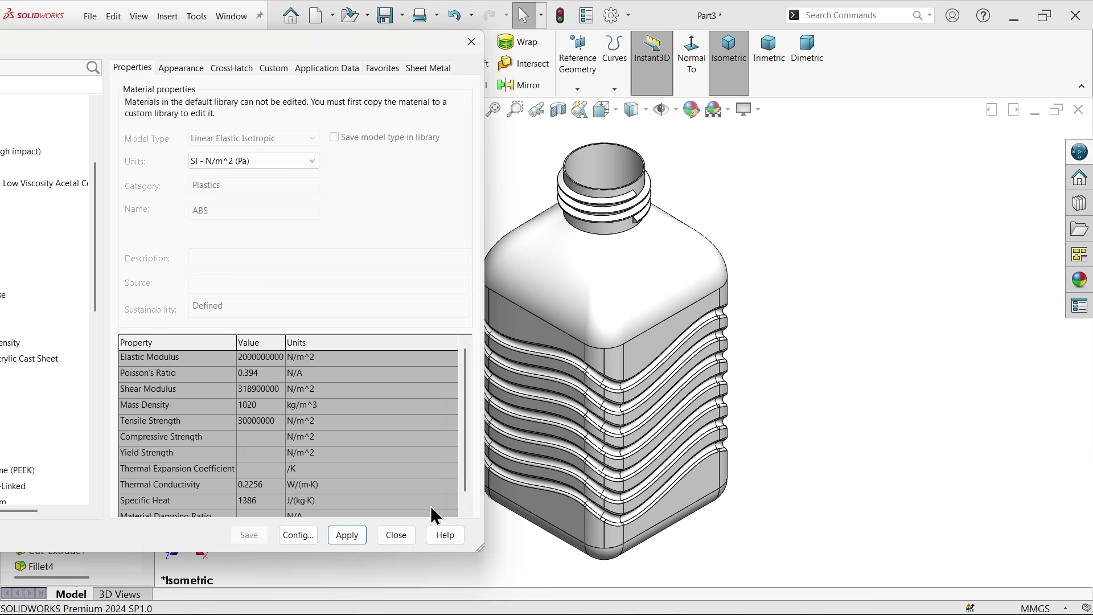
pyautogui.click(396, 535)
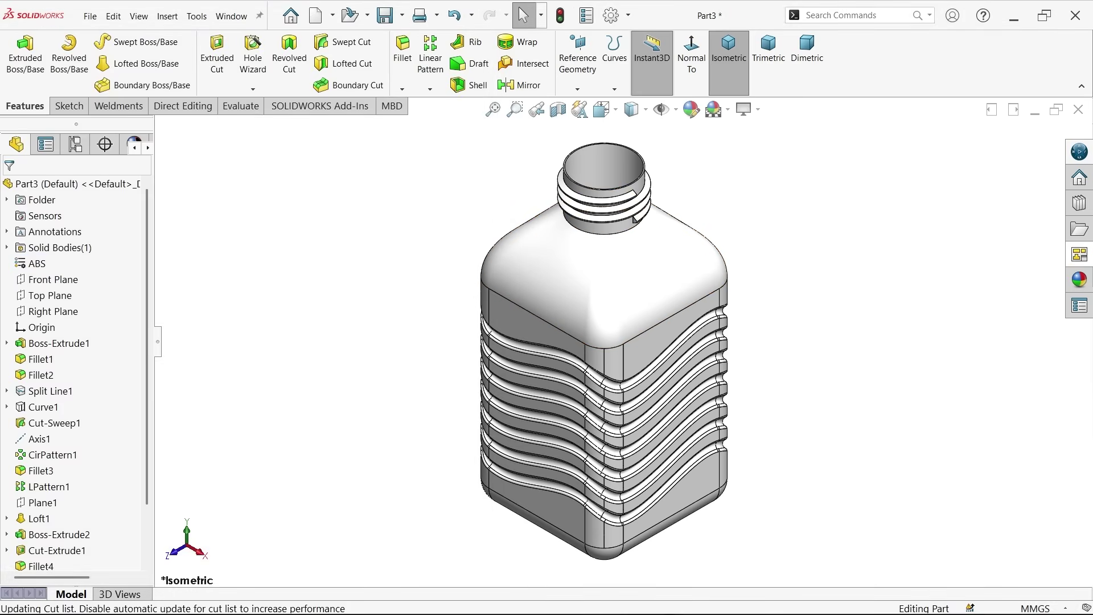
# Step: Apply the blue polished ABS plastic appearance from the Appearances library to the bottle
pyautogui.click(1078, 282)
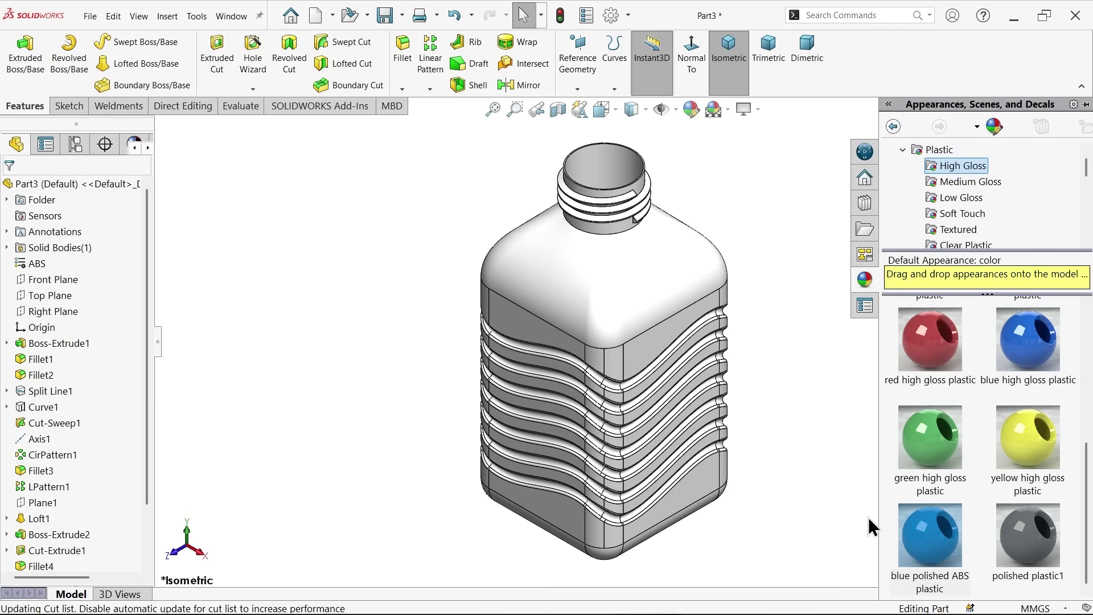
pyautogui.moveTo(912, 537)
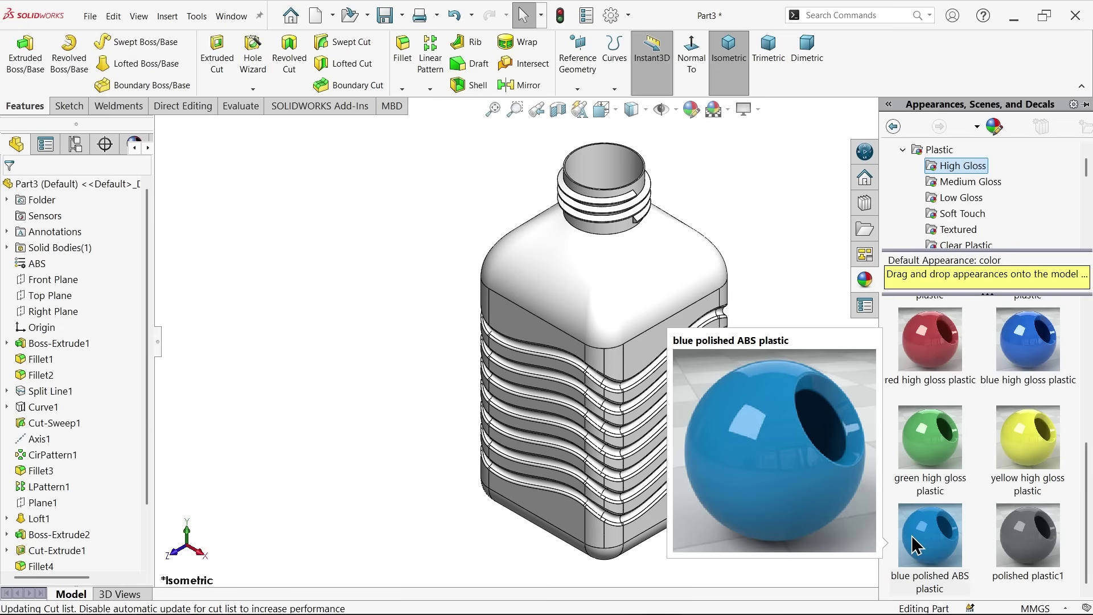
pyautogui.doubleClick(939, 545)
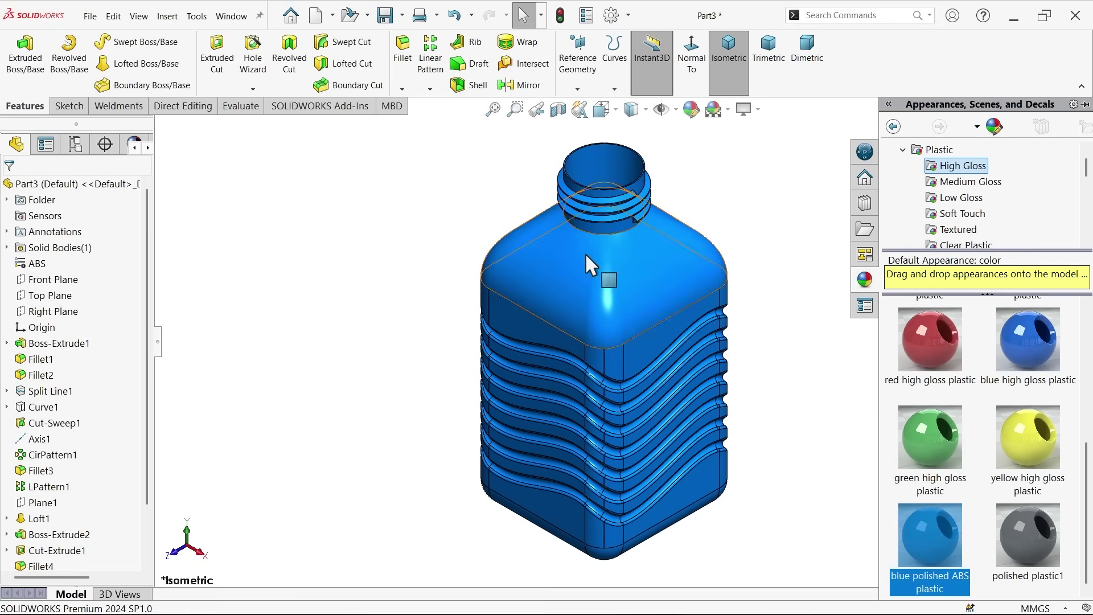
pyautogui.click(478, 219)
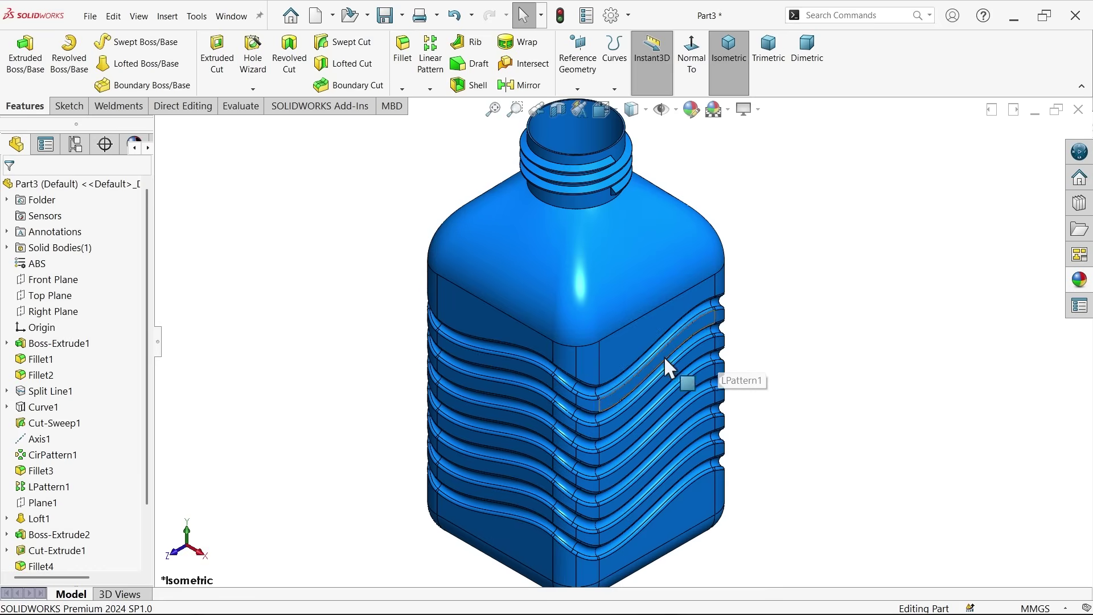
pyautogui.hotkey('ctrl', 'Left')
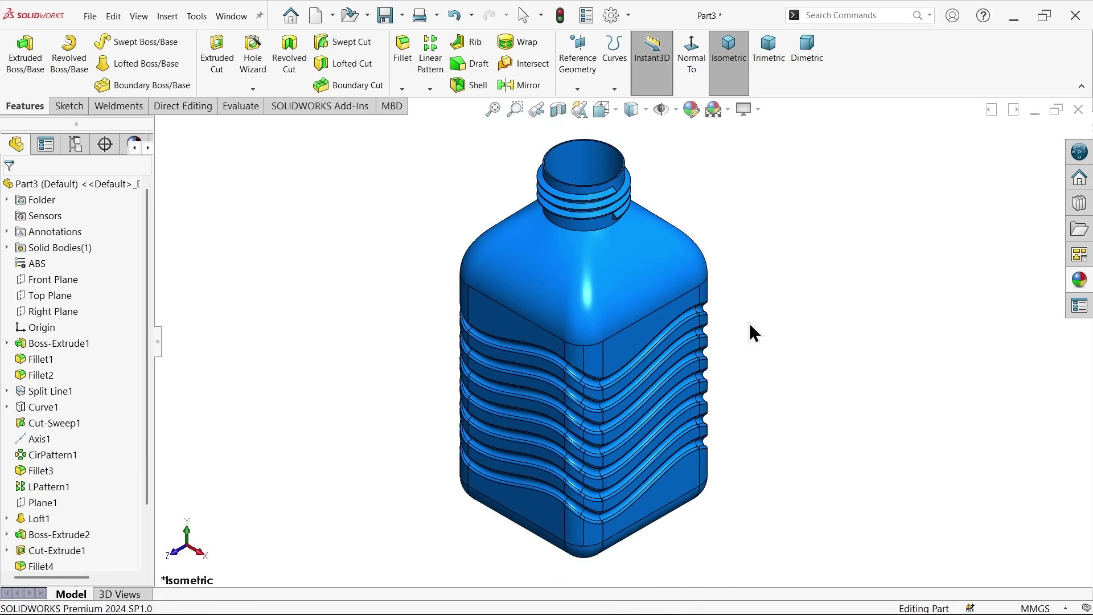
pyautogui.moveTo(750, 323); pyautogui.dragTo(643, 367, button='middle')
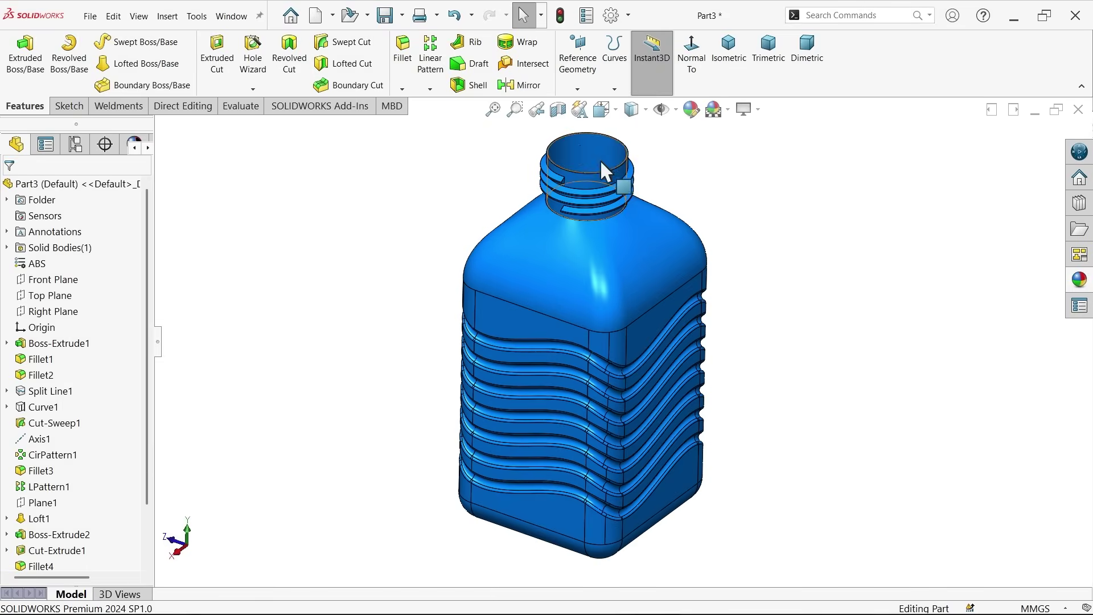
pyautogui.click(557, 109)
pyautogui.moveTo(630, 265); pyautogui.dragTo(759, 290, button='middle')
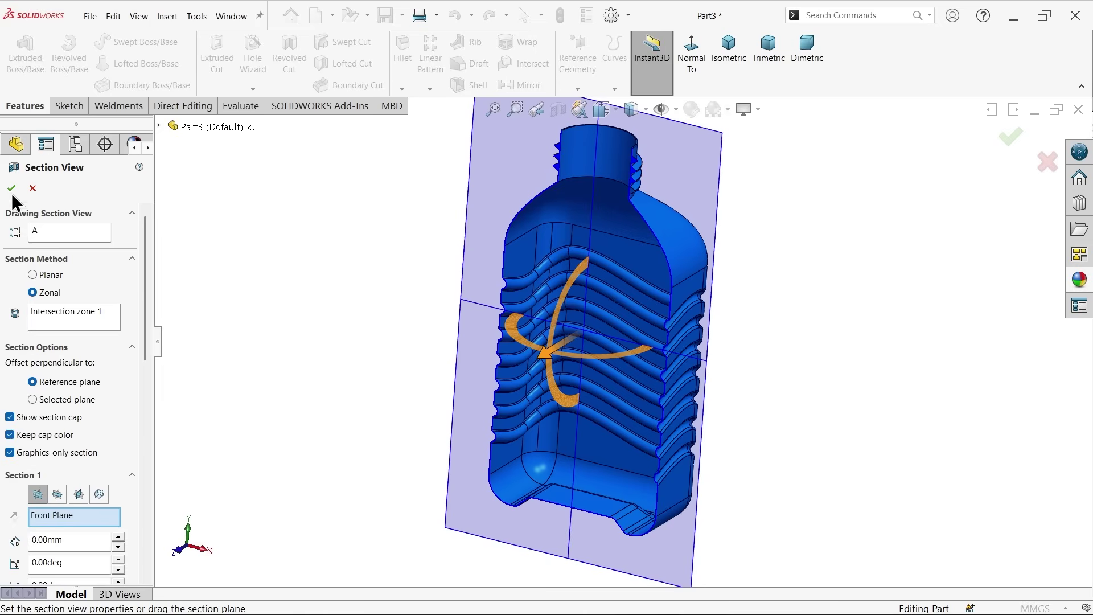
pyautogui.click(32, 188)
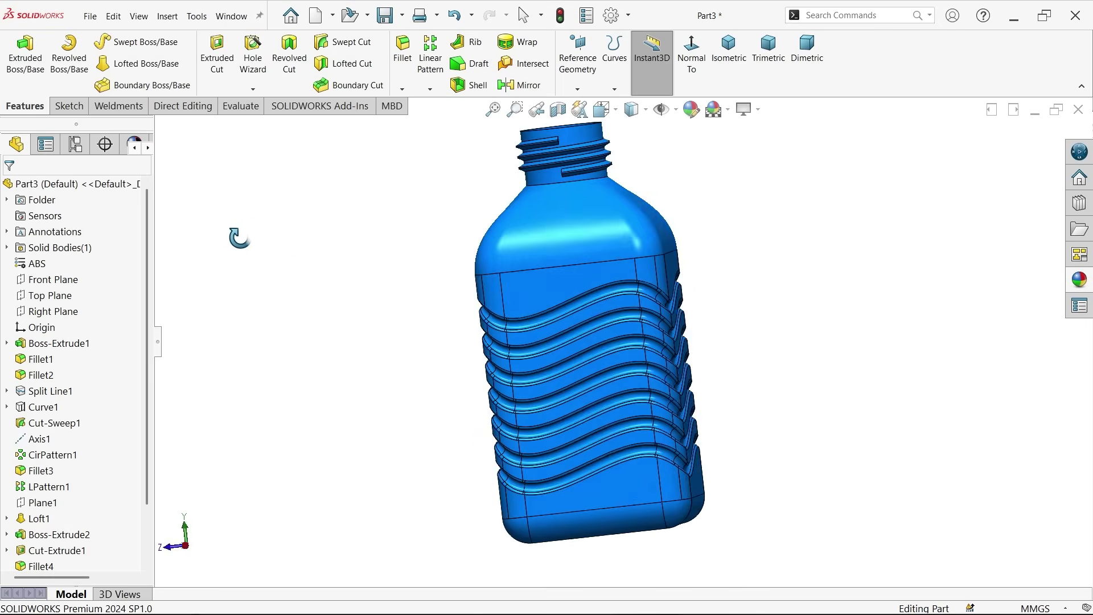